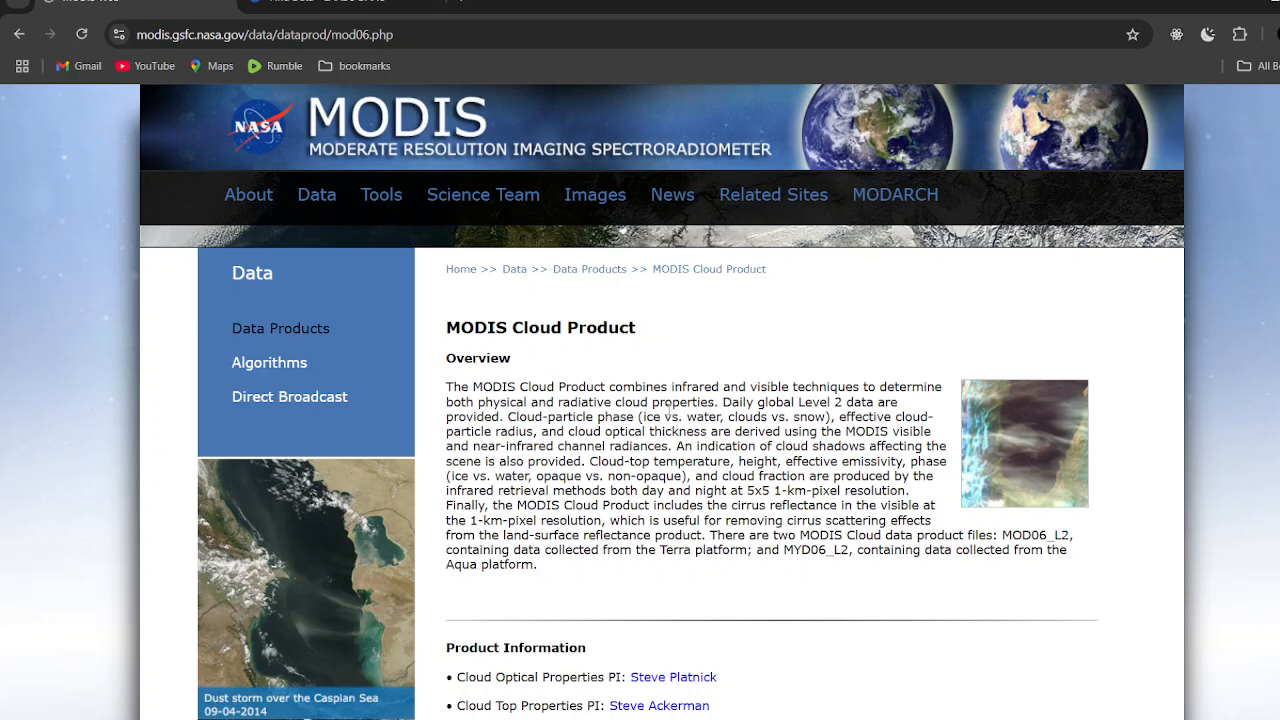
Read the MODIS Cloud Product overview and product information, noting the cloud-particle phase and the 5x5 1-km-pixel resolution.
scroll(610, 397, "down", 3)
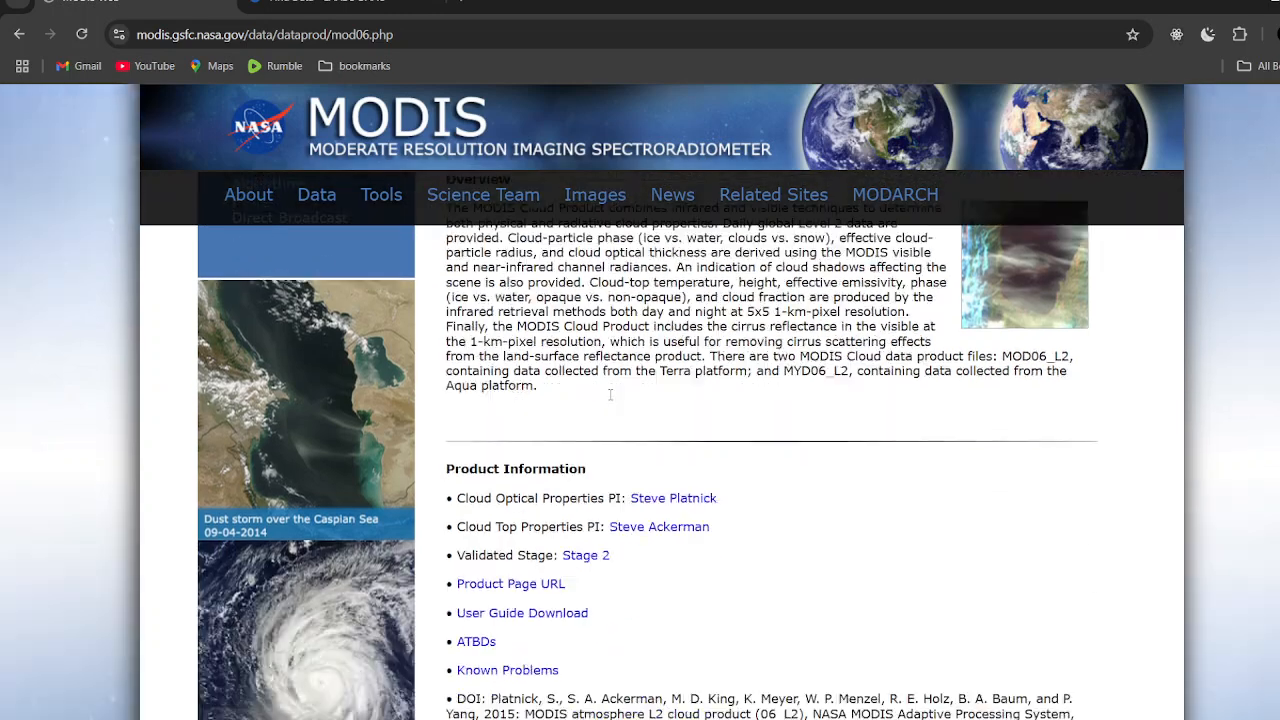
scroll(610, 397, "up", 3)
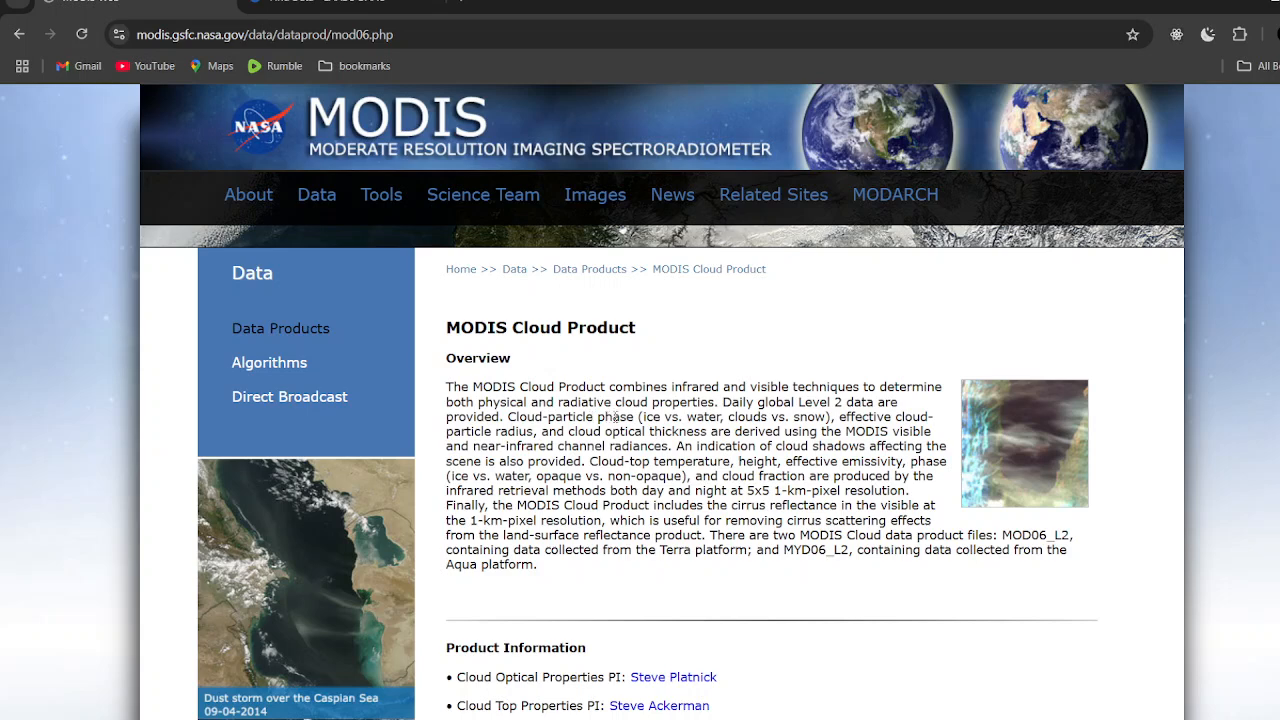
left_click_drag(645, 417, 707, 417)
left_click_drag(731, 490, 858, 491)
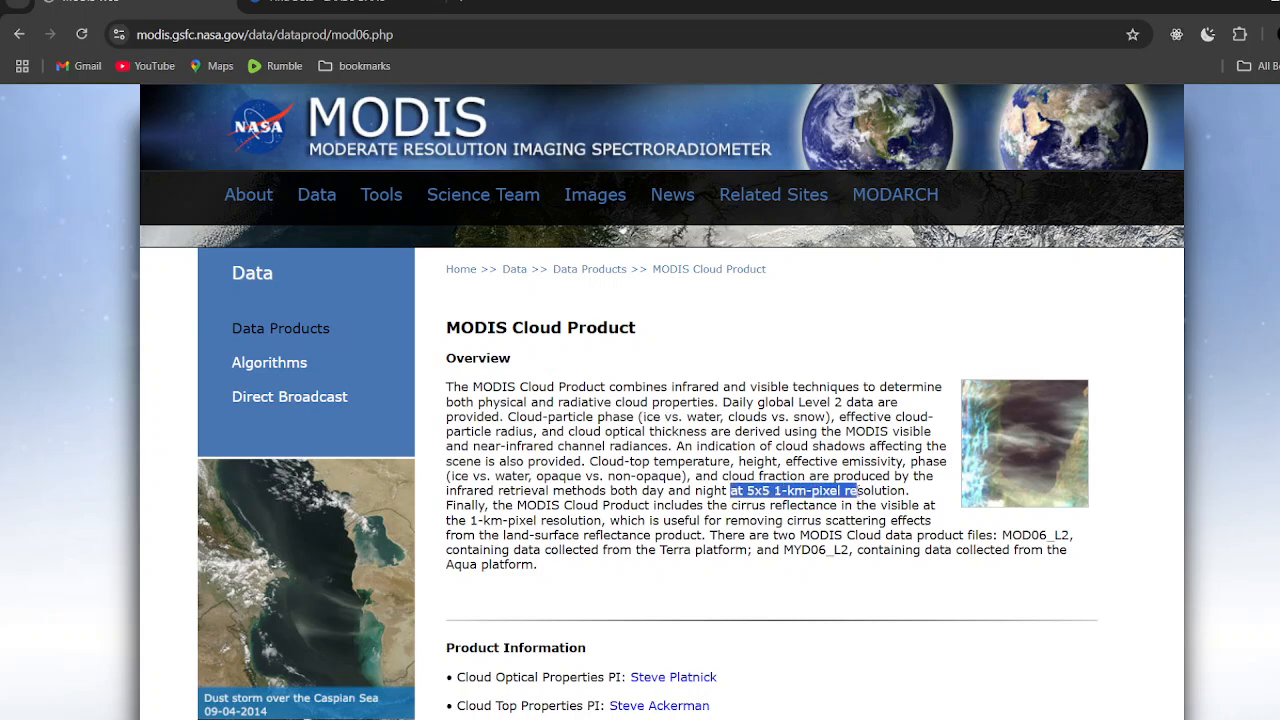
left_click(858, 491)
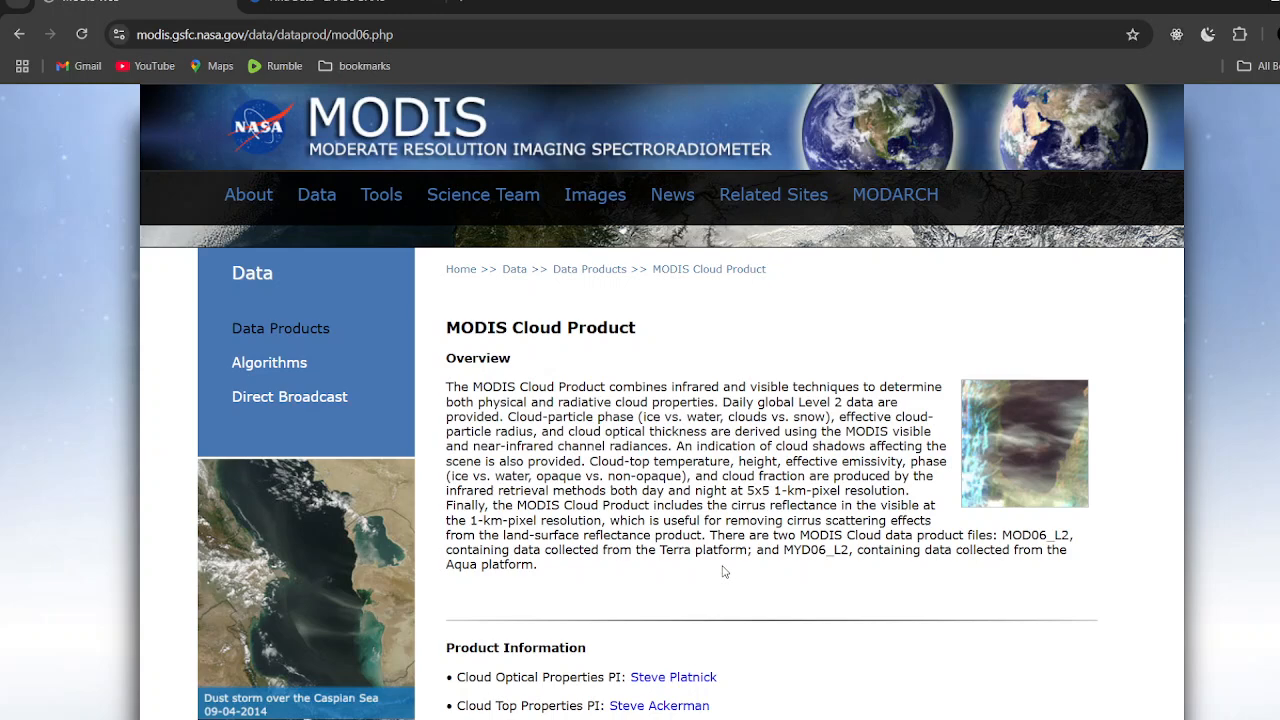
scroll(725, 571, "down", 2)
scroll(740, 560, "up", 2)
scroll(610, 392, "down", 4)
scroll(525, 380, "up", 4)
scroll(817, 597, "down", 3)
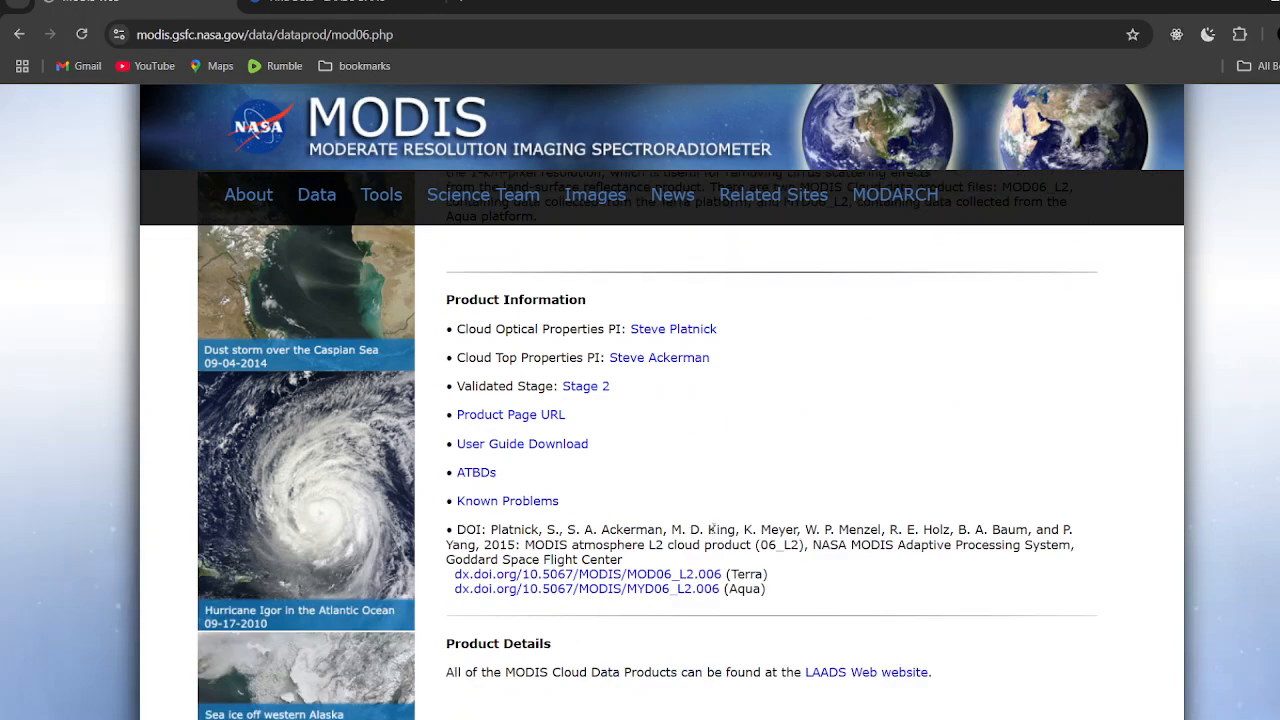
scroll(889, 483, "up", 3)
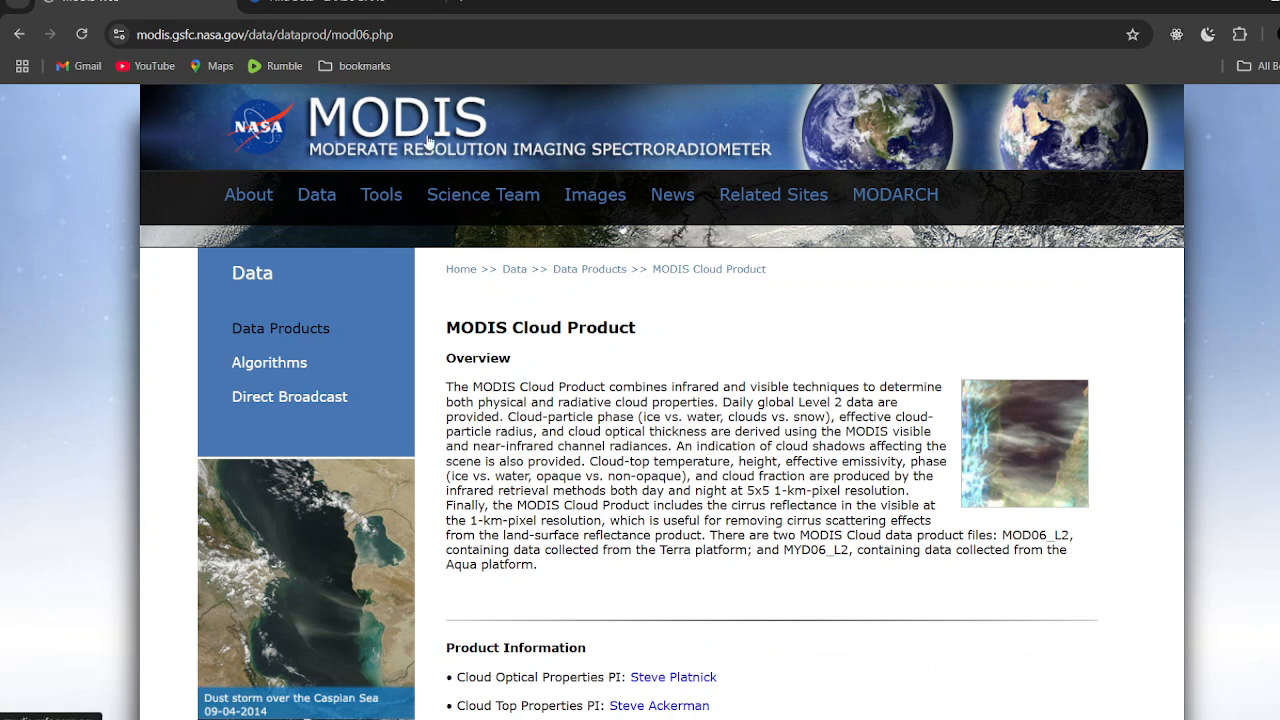
Switch to the LAADS DAAC product search page and examine the list of product categories.
left_click(330, 5)
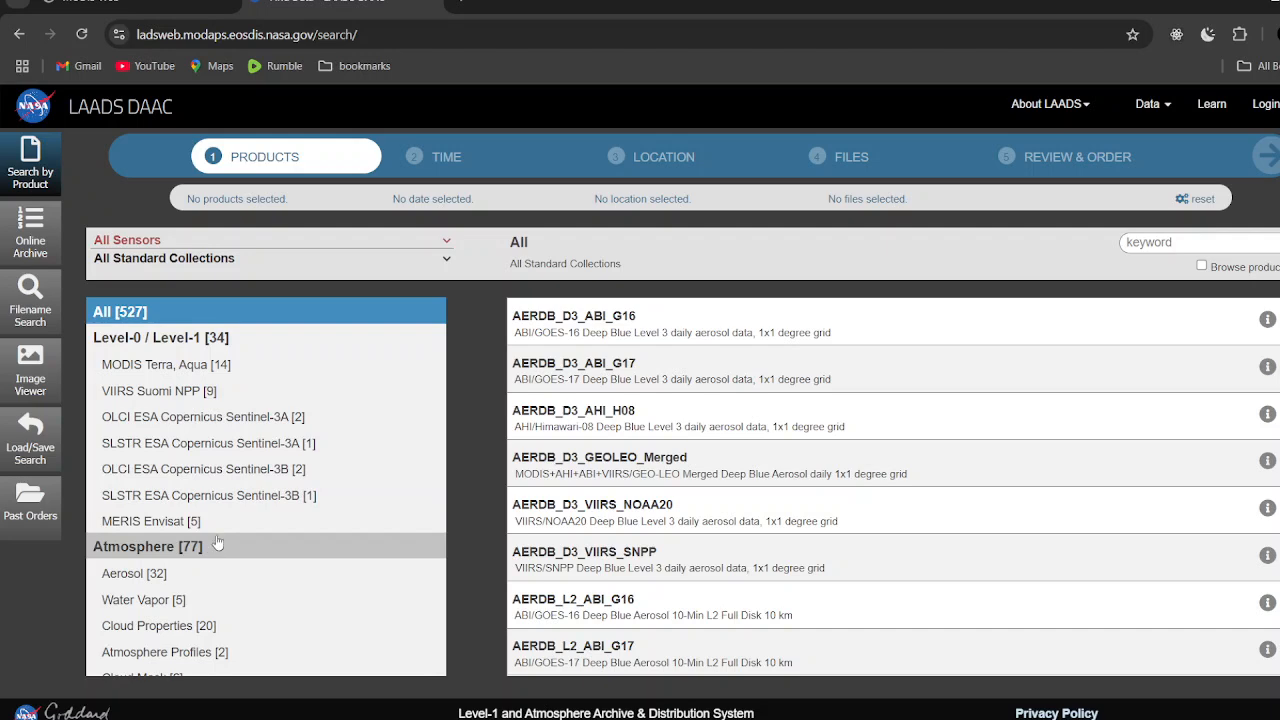
scroll(222, 555, "down", 1)
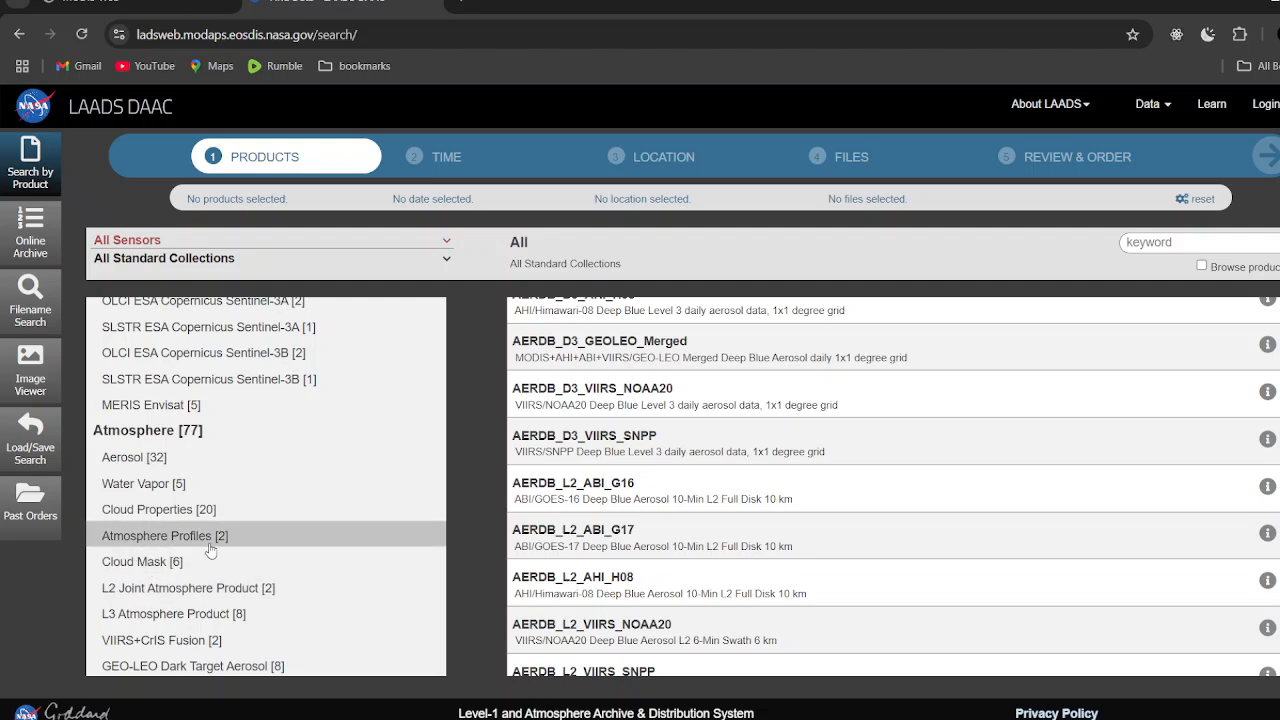
scroll(212, 550, "down", 2)
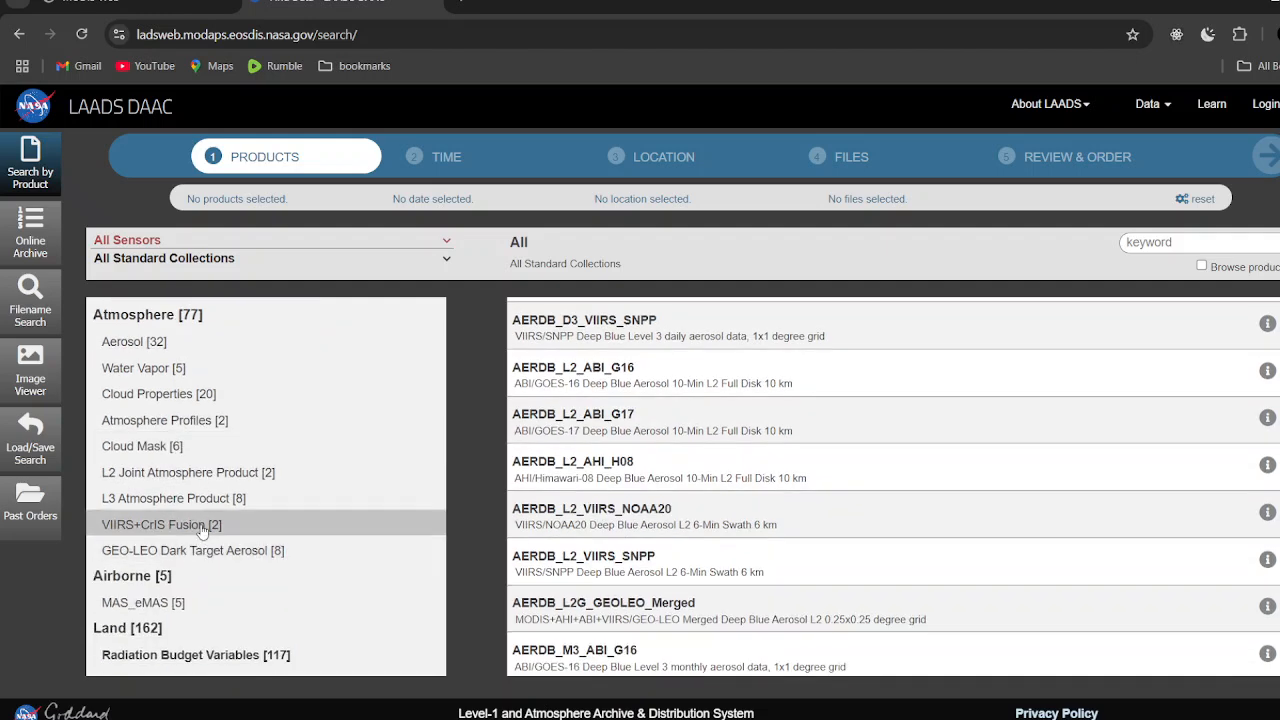
scroll(203, 530, "down", 2)
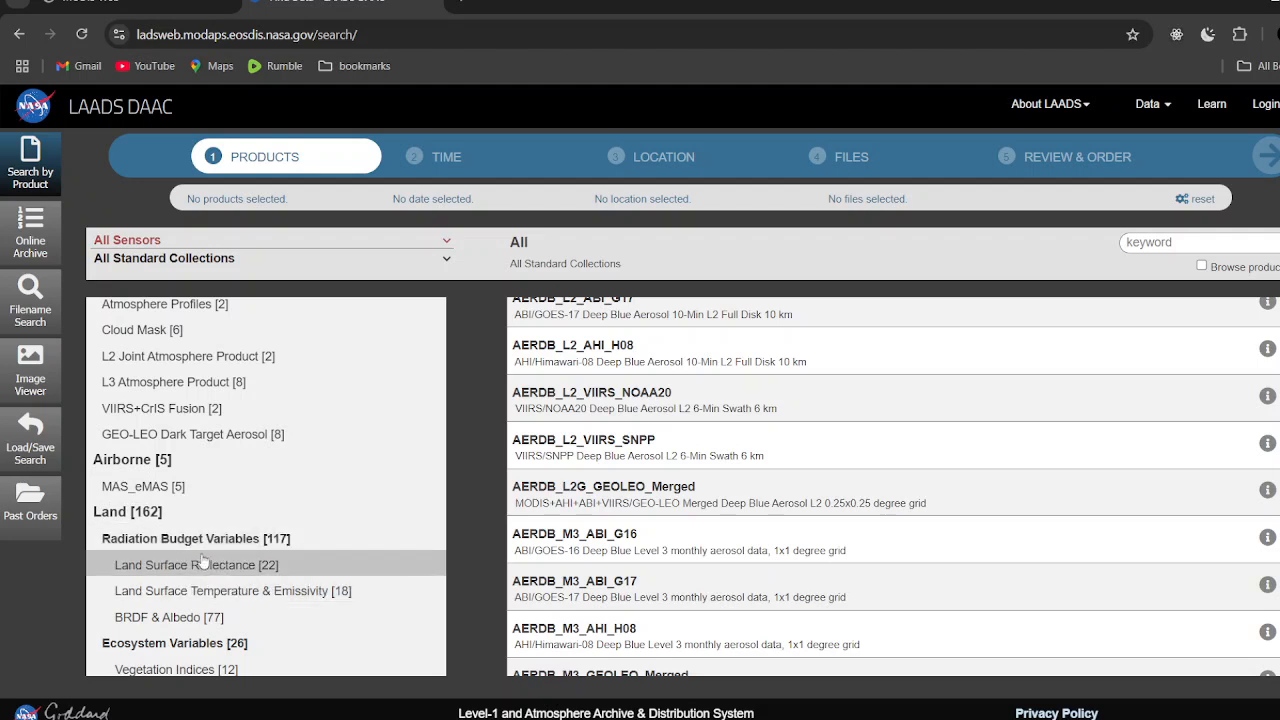
scroll(205, 568, "down", 1)
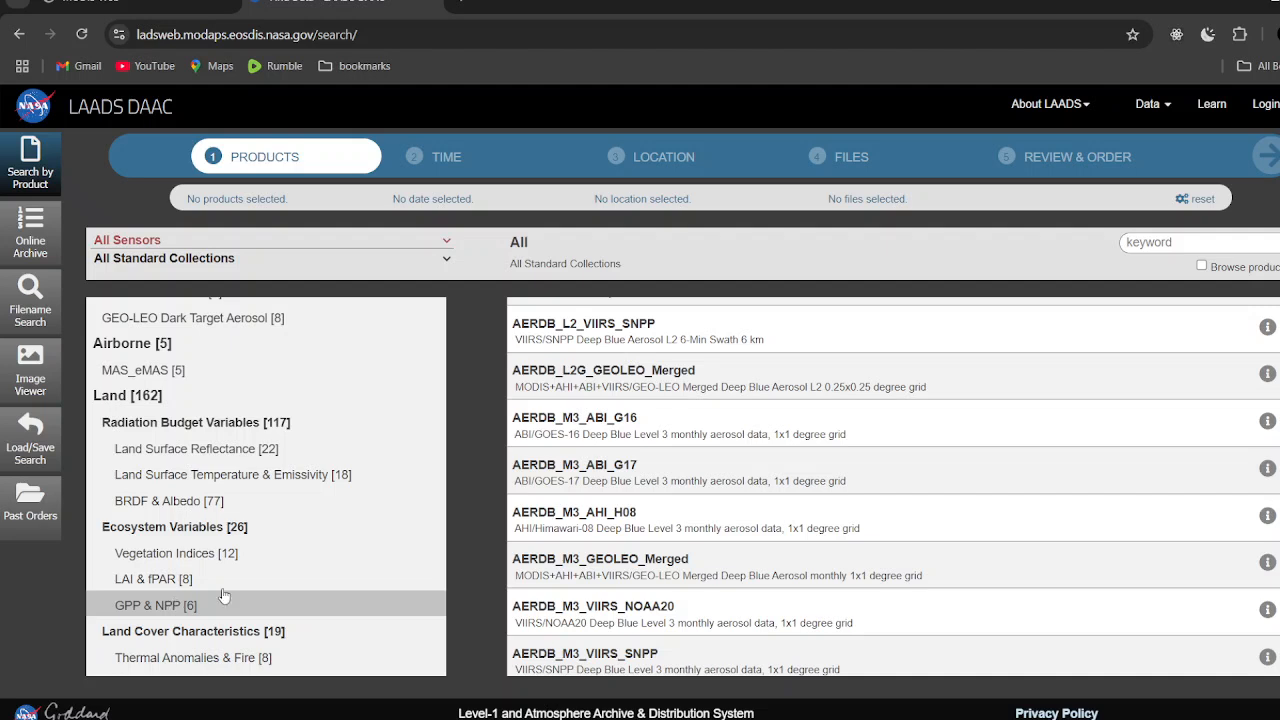
scroll(185, 522, "down", 1)
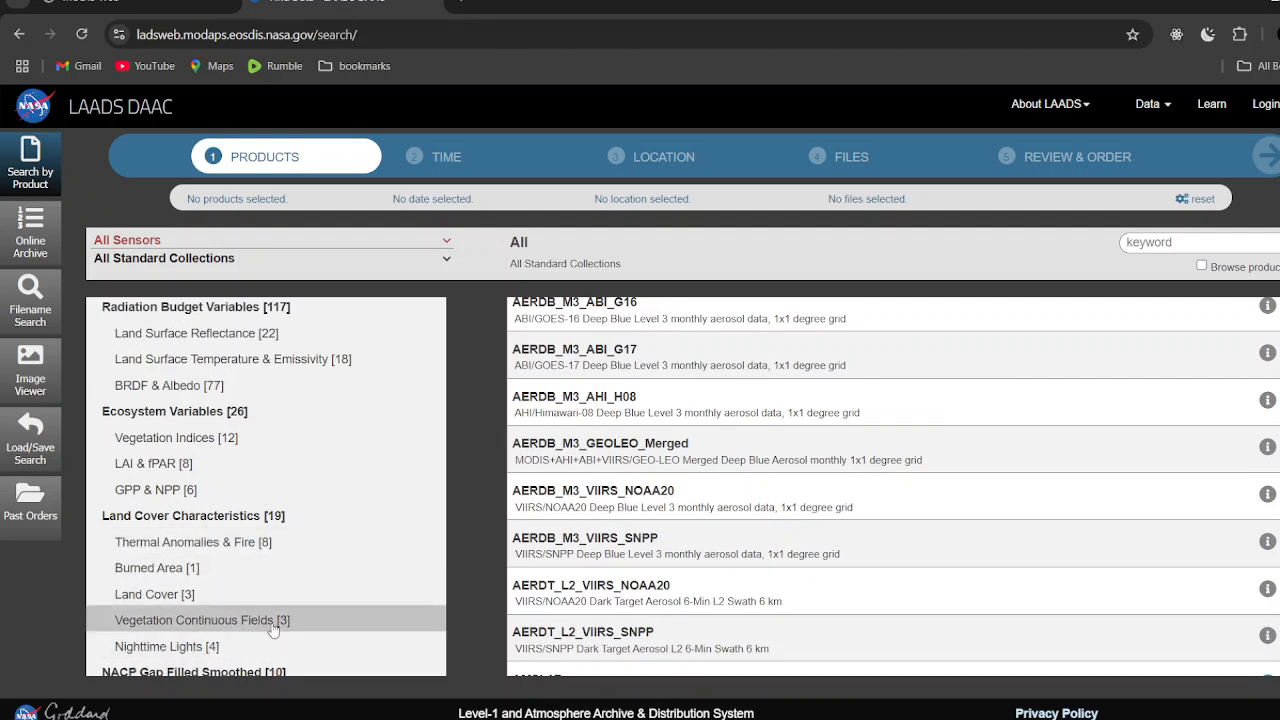
scroll(245, 615, "down", 4)
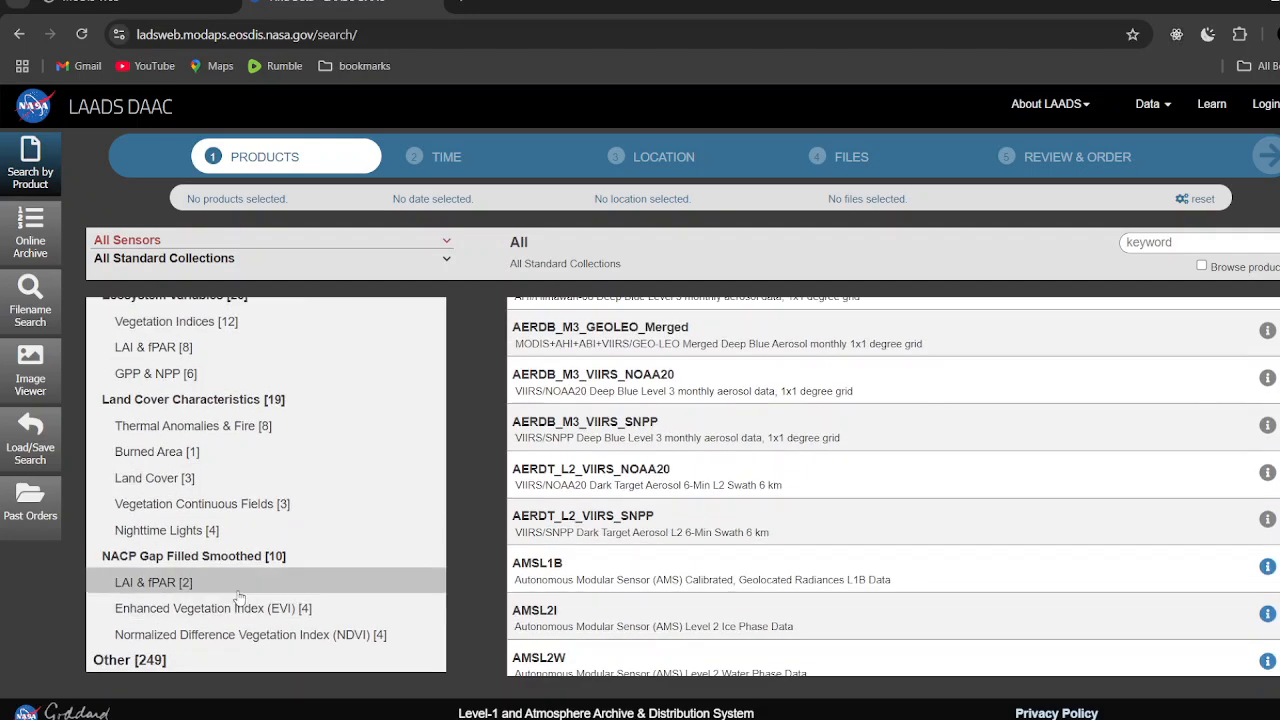
scroll(255, 575, "up", 10)
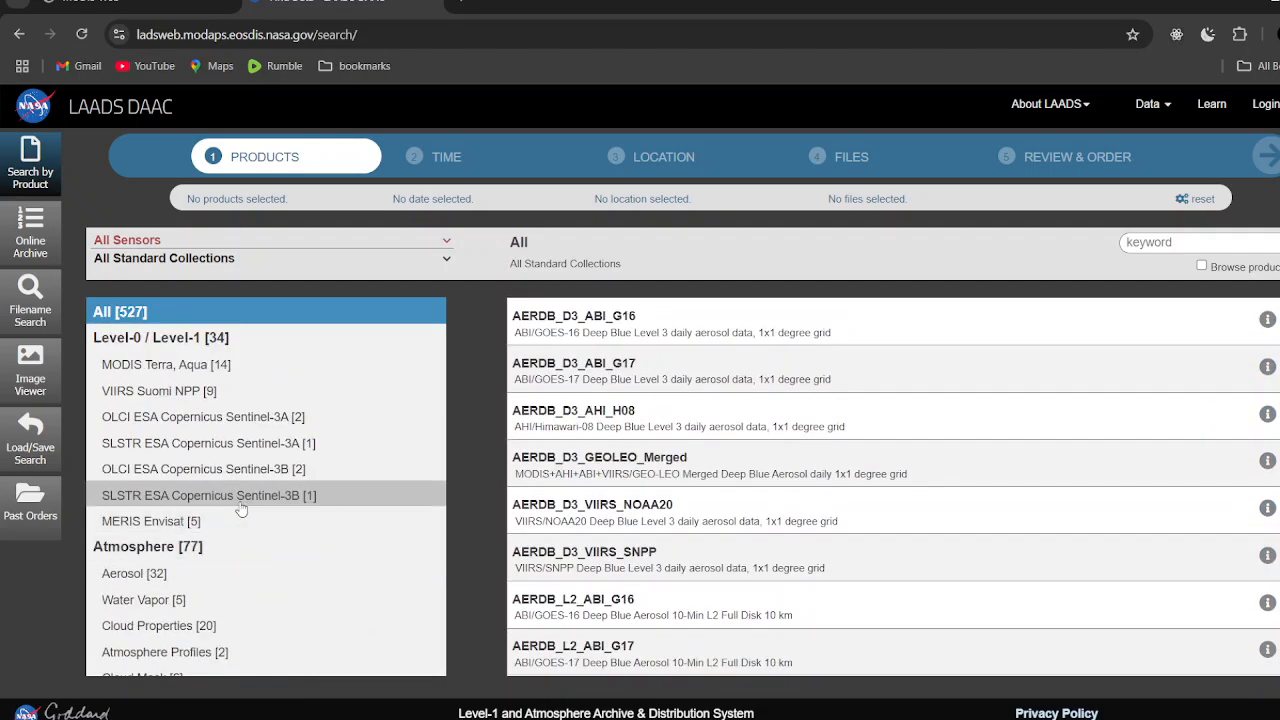
Restrict the product list to the Cloud Properties category under Atmosphere.
scroll(198, 545, "down", 1)
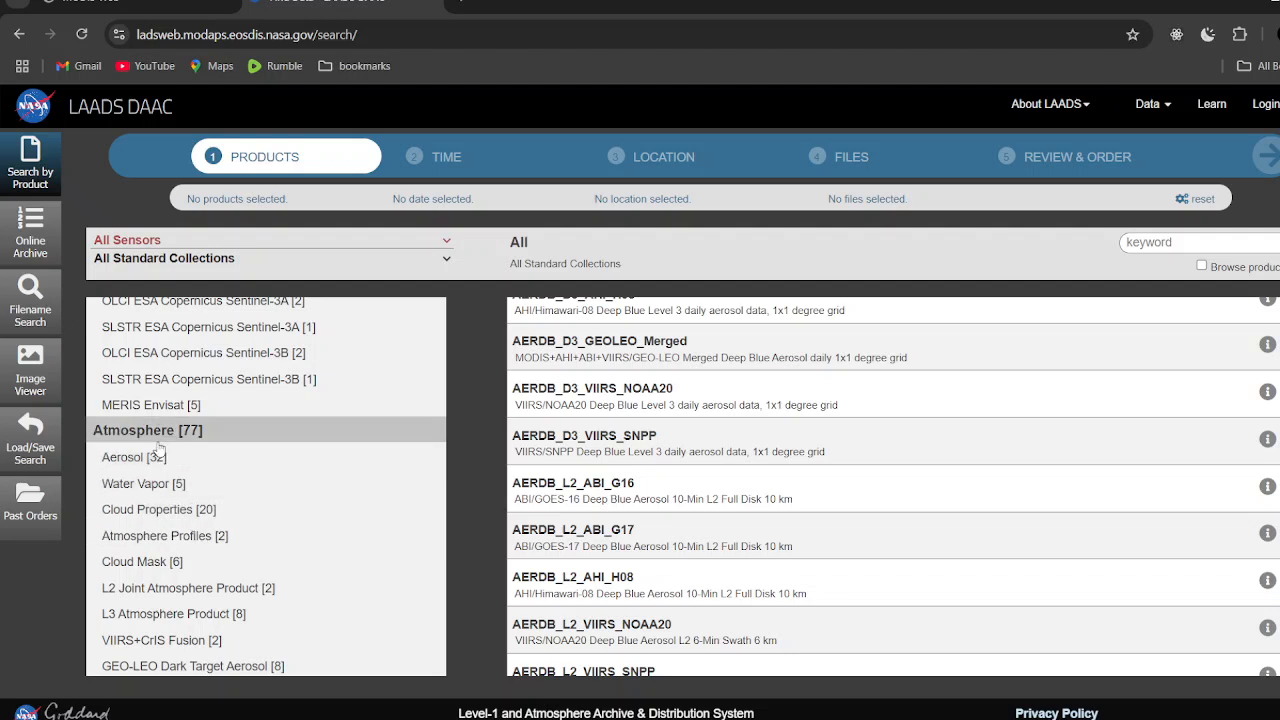
left_click(179, 512)
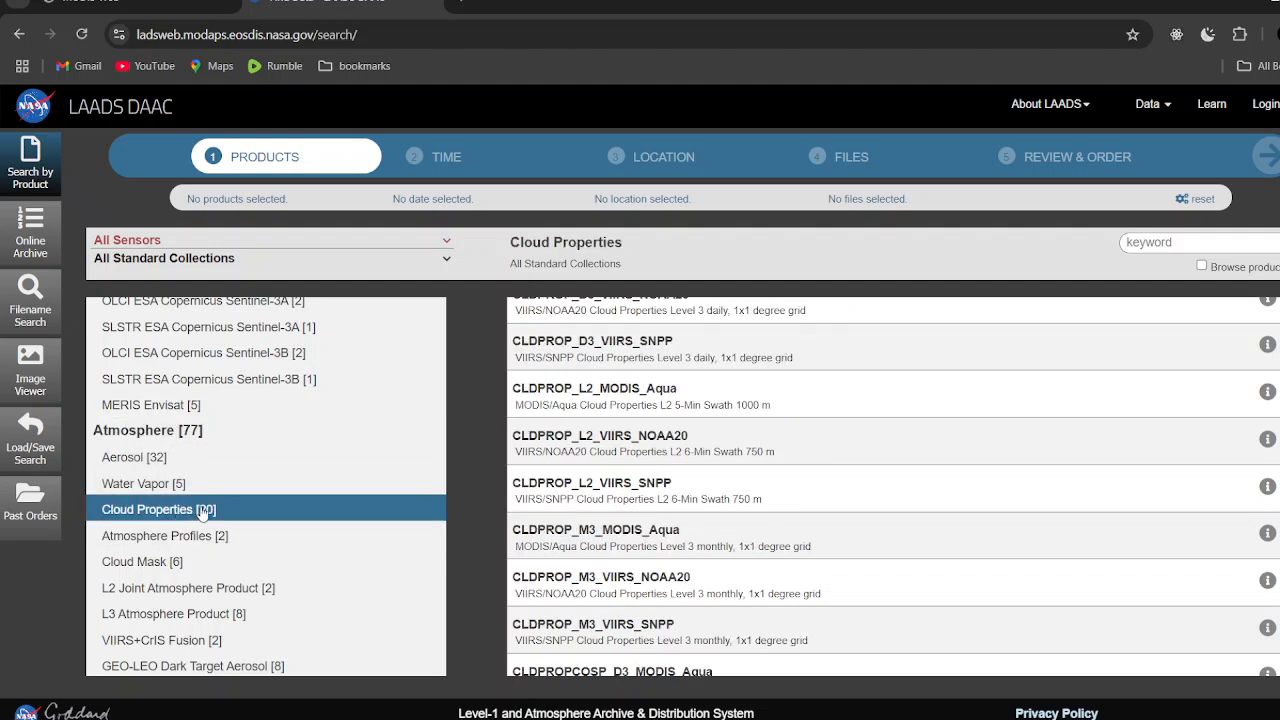
scroll(628, 468, "up", 1)
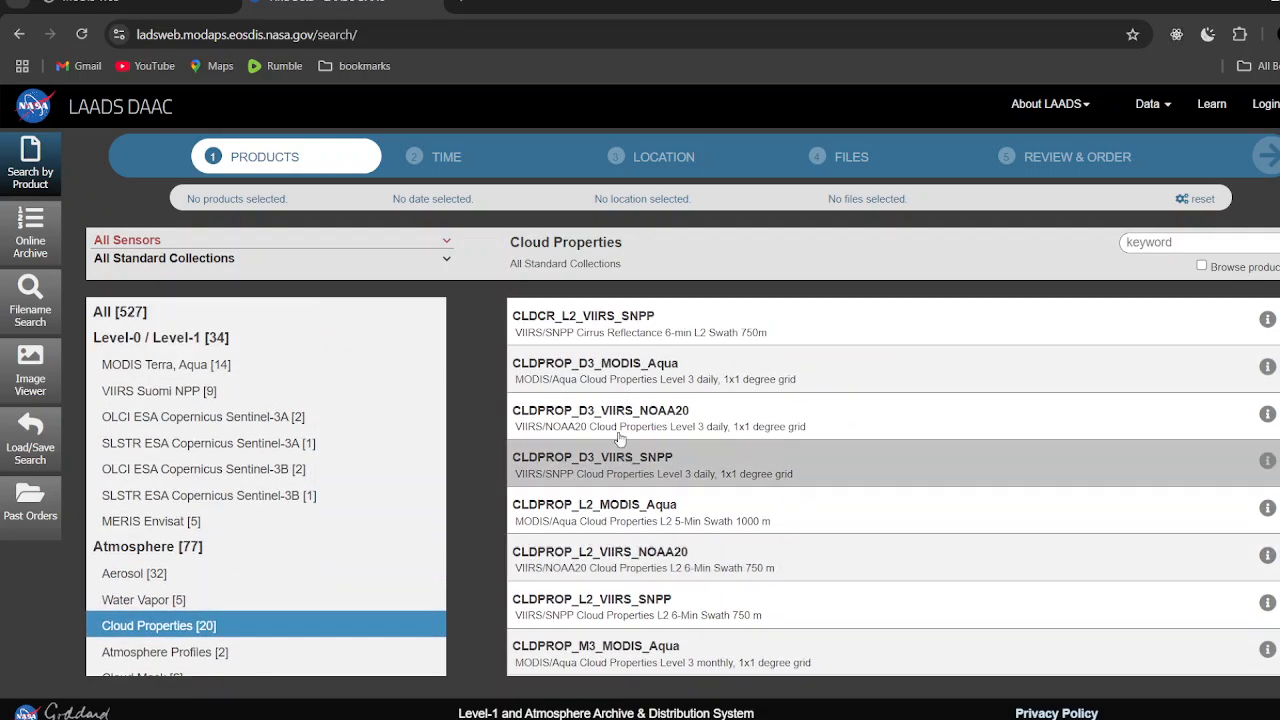
Find the MODIS/Terra Clouds 5-Min L2 Swath product MOD06_L2 among the cloud products and add it to the selection.
scroll(630, 398, "down", 1)
scroll(630, 398, "down", 3)
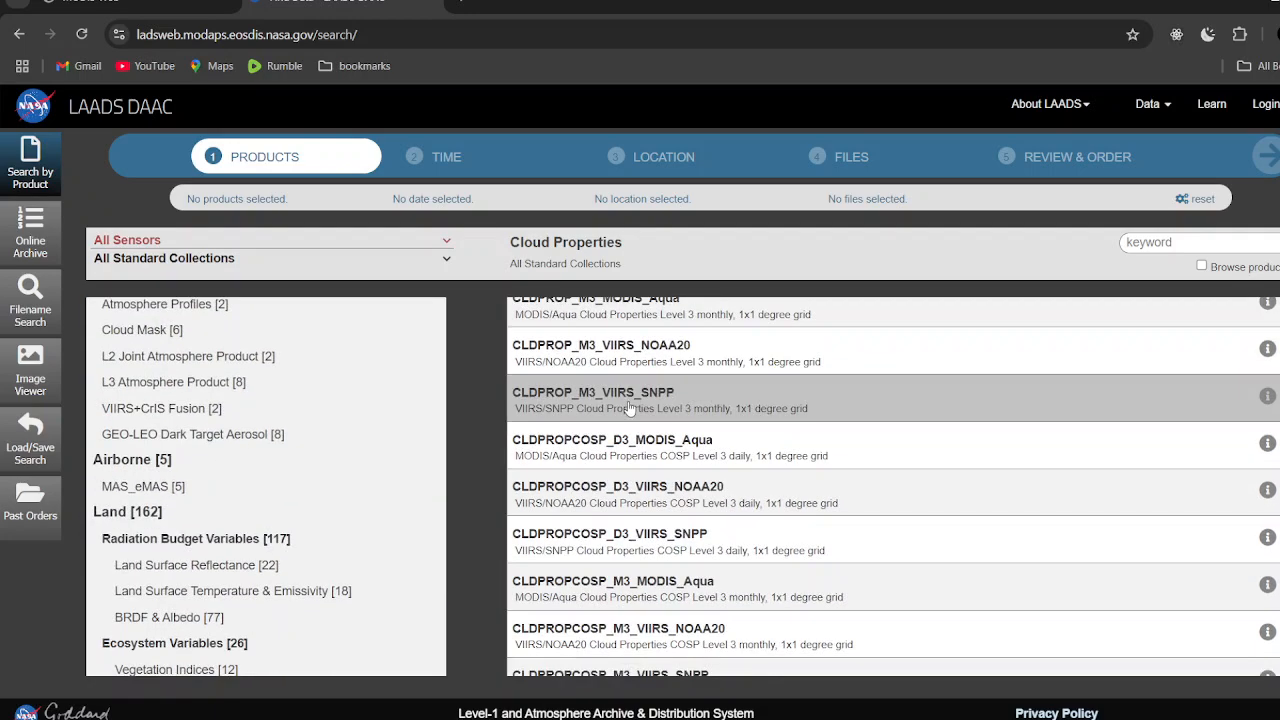
scroll(662, 453, "down", 3)
scroll(662, 453, "up", 6)
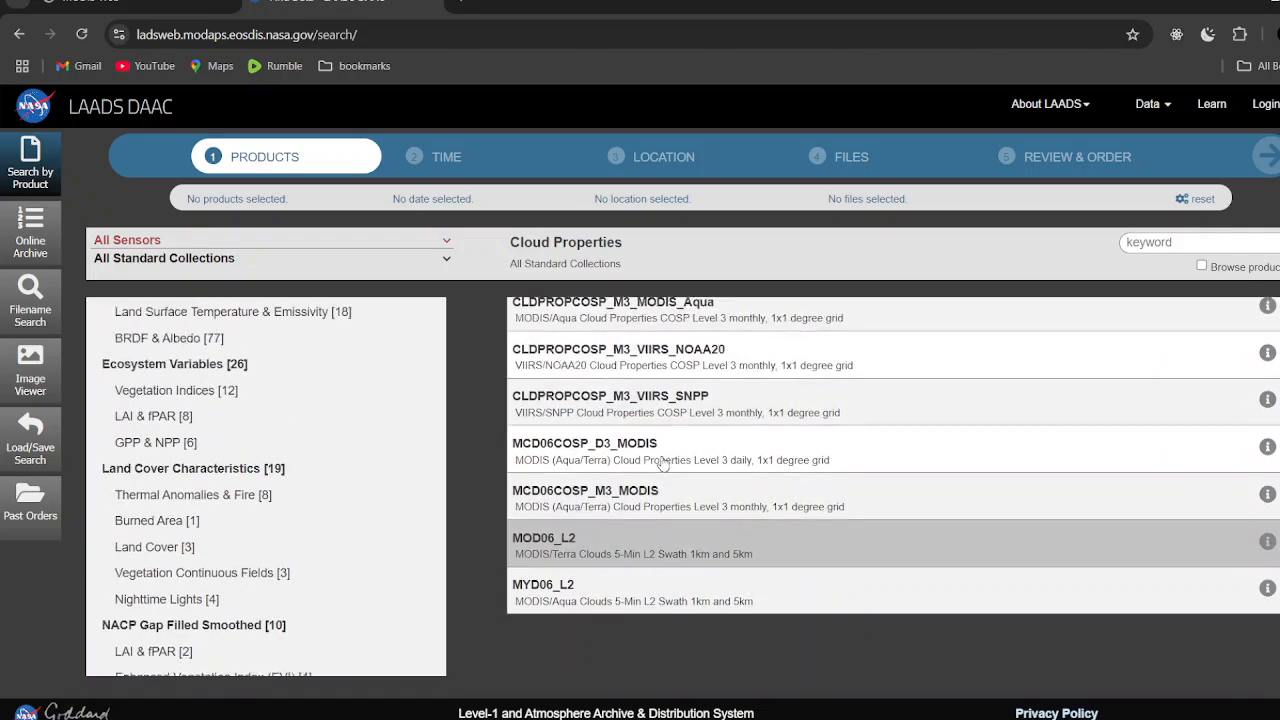
scroll(670, 443, "down", 2)
scroll(670, 443, "down", 6)
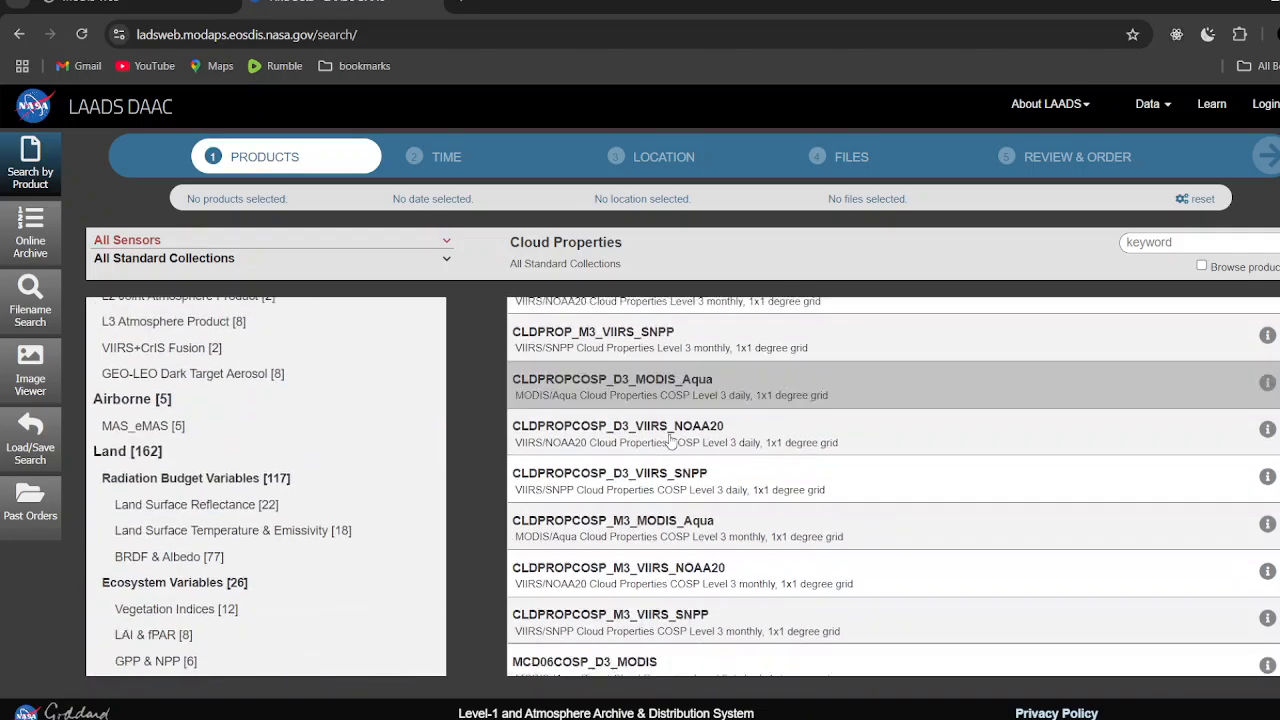
scroll(641, 459, "up", 4)
scroll(641, 459, "up", 3)
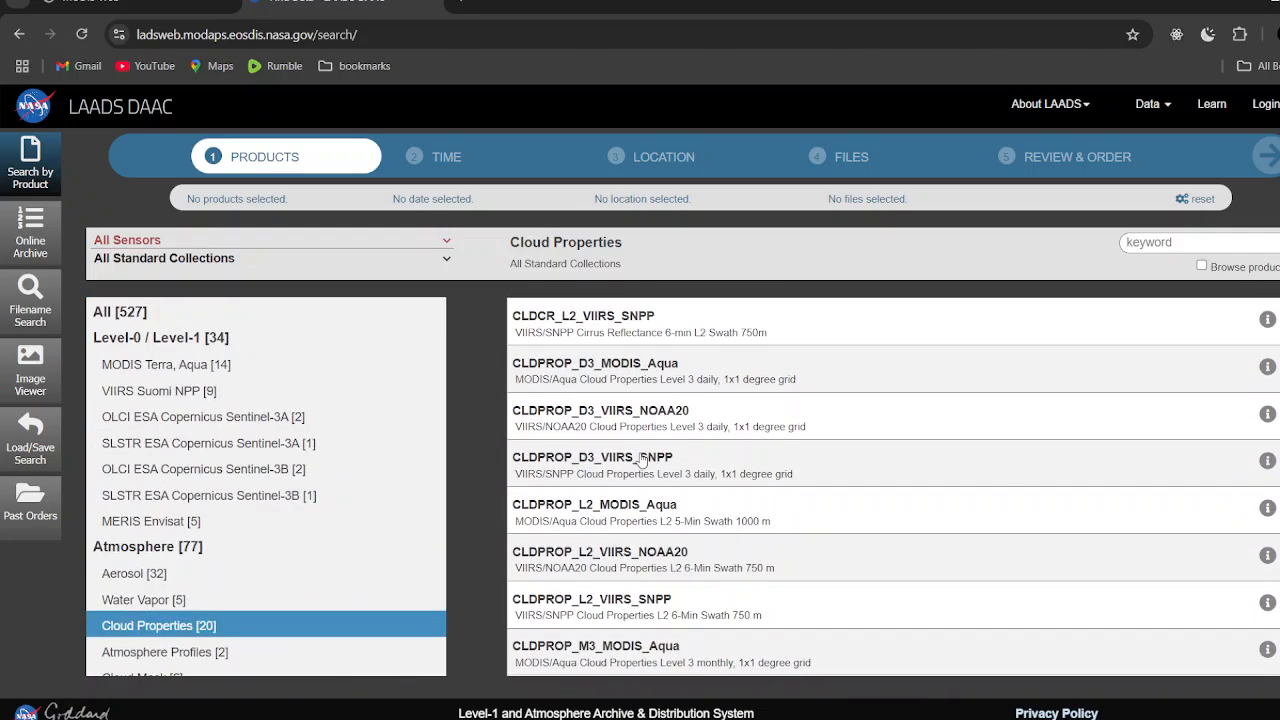
scroll(600, 500, "down", 6)
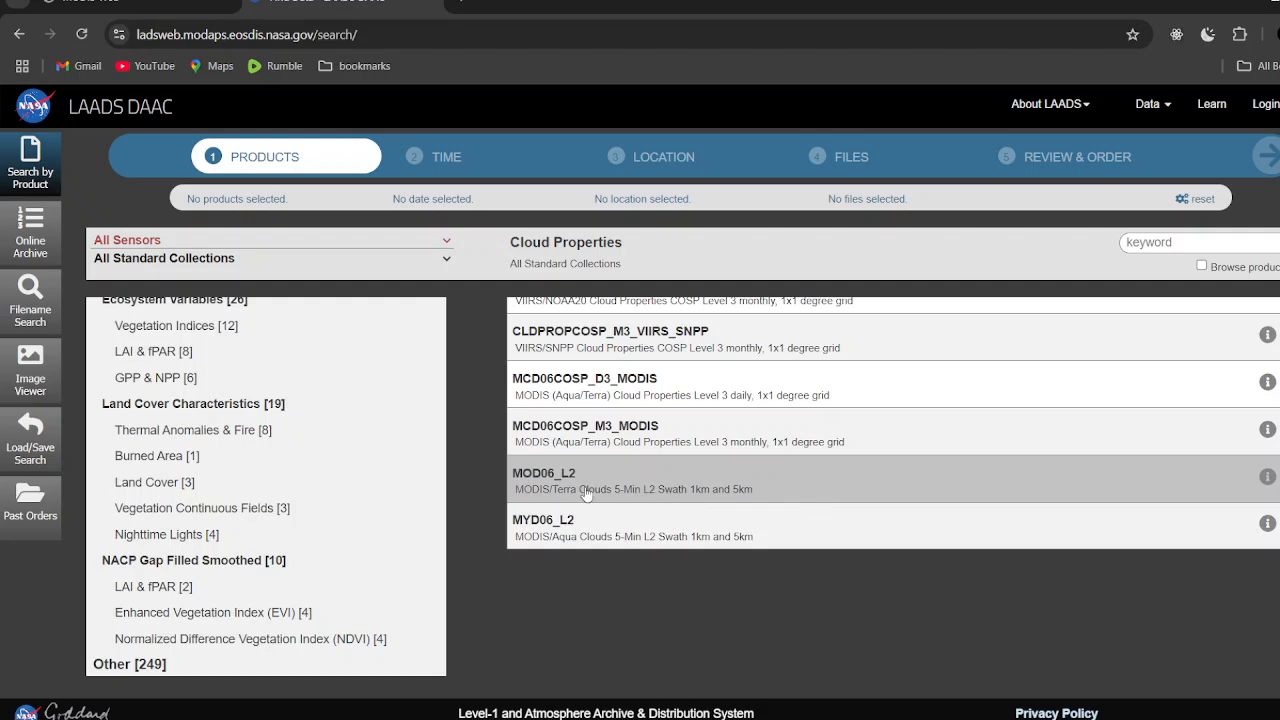
left_click(655, 483)
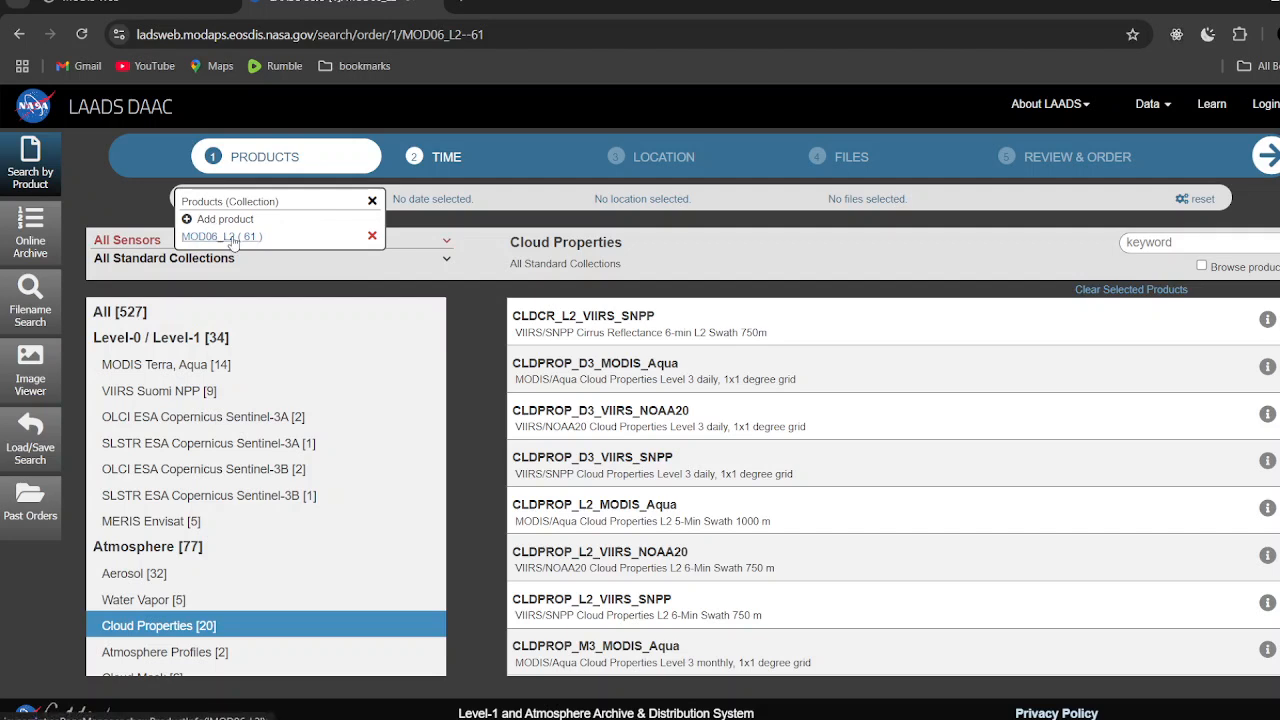
Open the details page of the selected MOD06_L2 product and read its overview description and links.
left_click(230, 238)
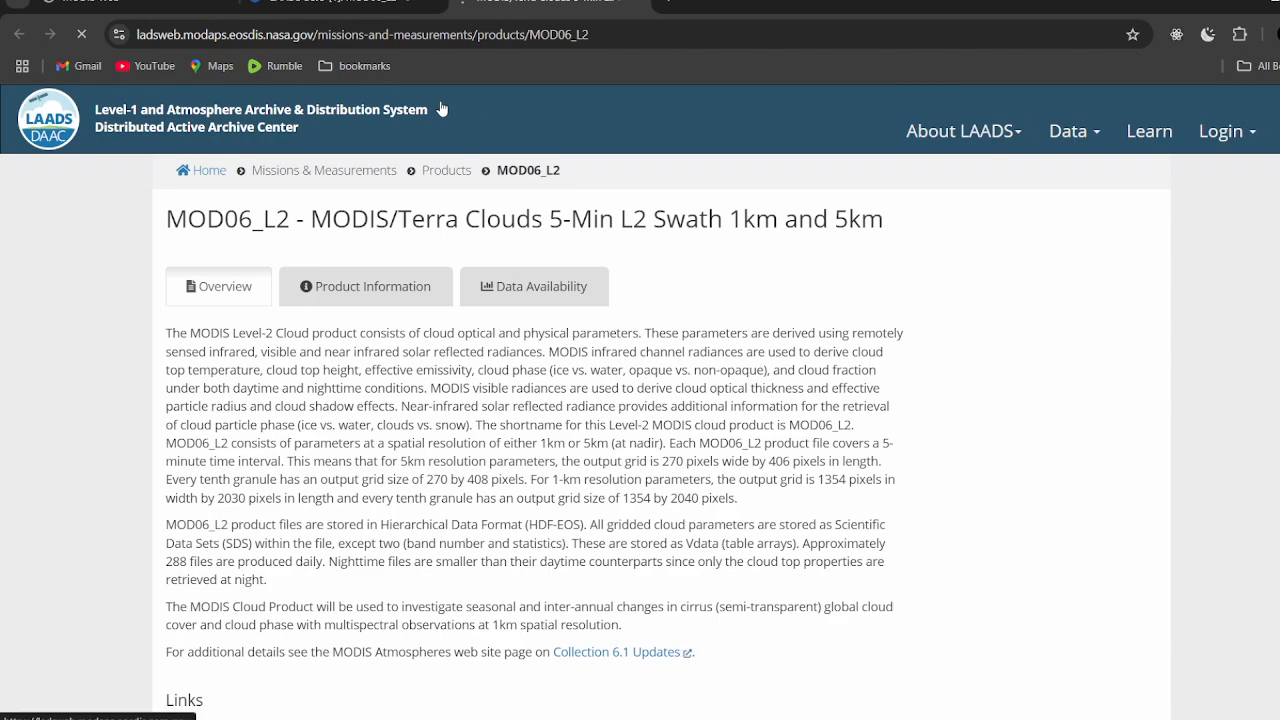
scroll(705, 275, "down", 1)
scroll(705, 272, "up", 1)
scroll(647, 286, "down", 3)
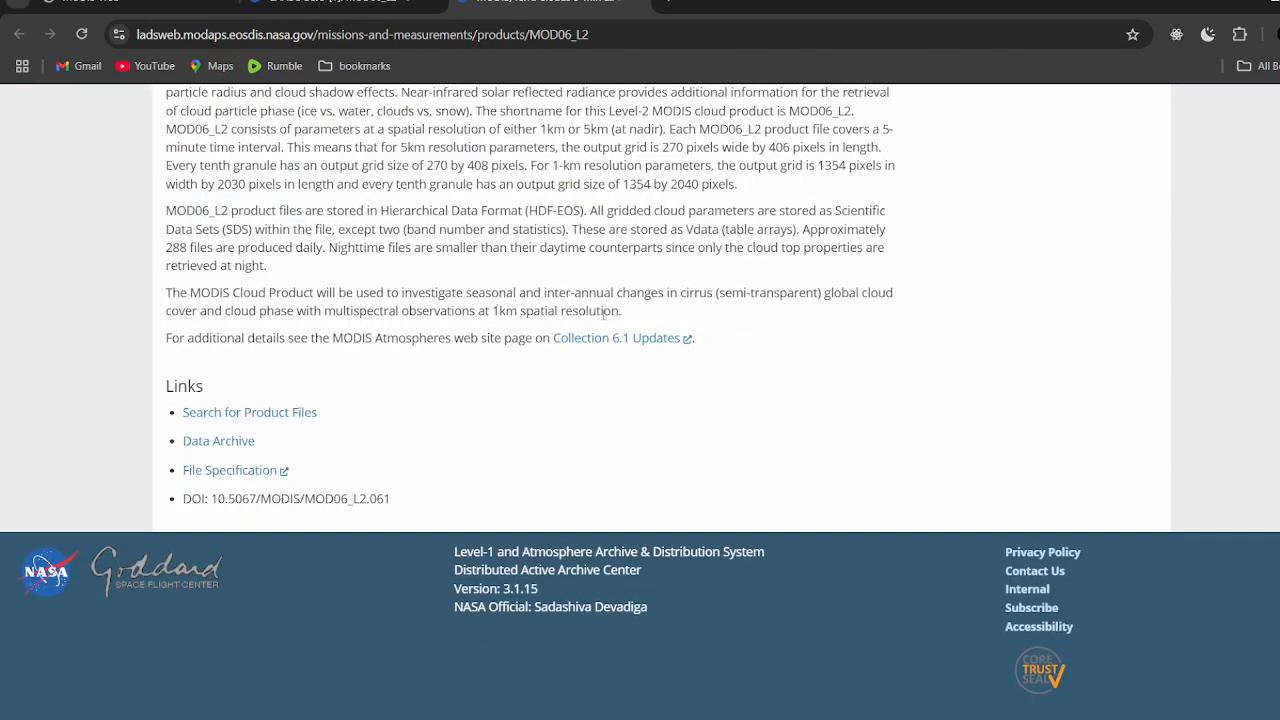
scroll(635, 316, "up", 4)
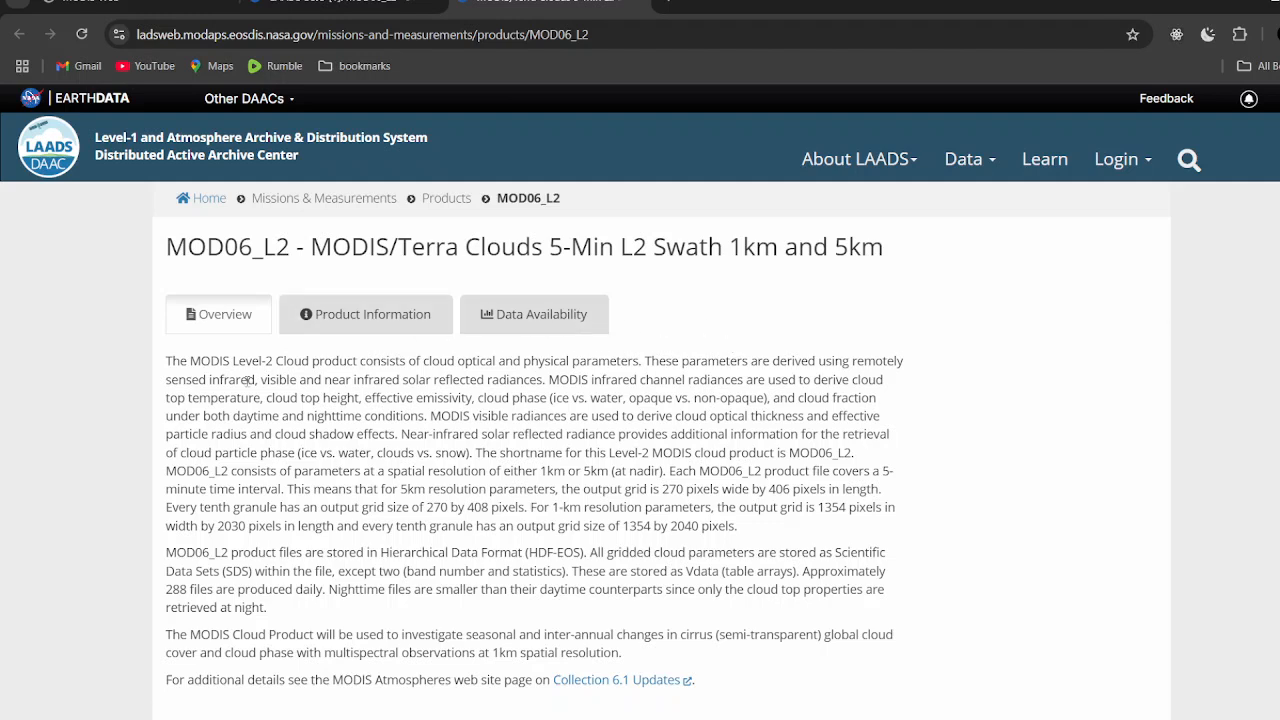
left_click_drag(160, 362, 720, 507)
left_click(396, 483)
scroll(434, 410, "down", 3)
scroll(463, 376, "up", 3)
Show the product information for MOD06_L2 and examine its shortname, platform, instrument, processing level and spatial resolution.
left_click(390, 320)
scroll(395, 314, "up", 3)
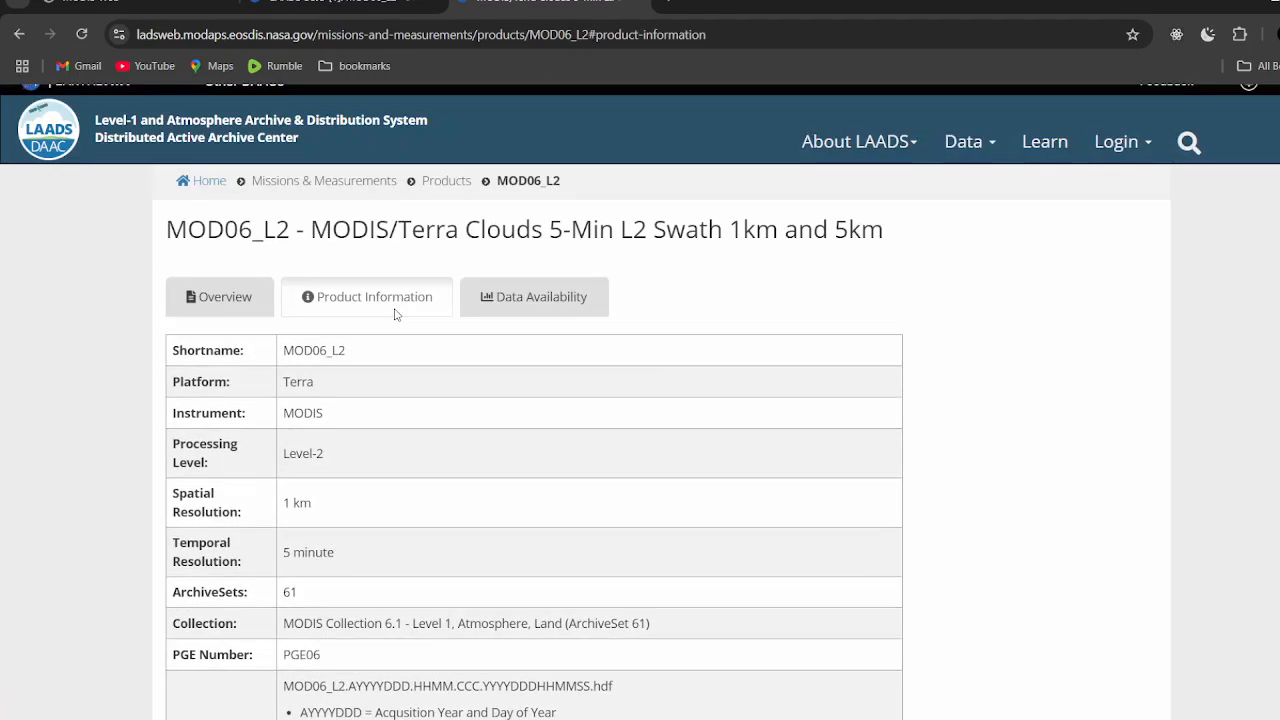
left_click_drag(257, 352, 178, 350)
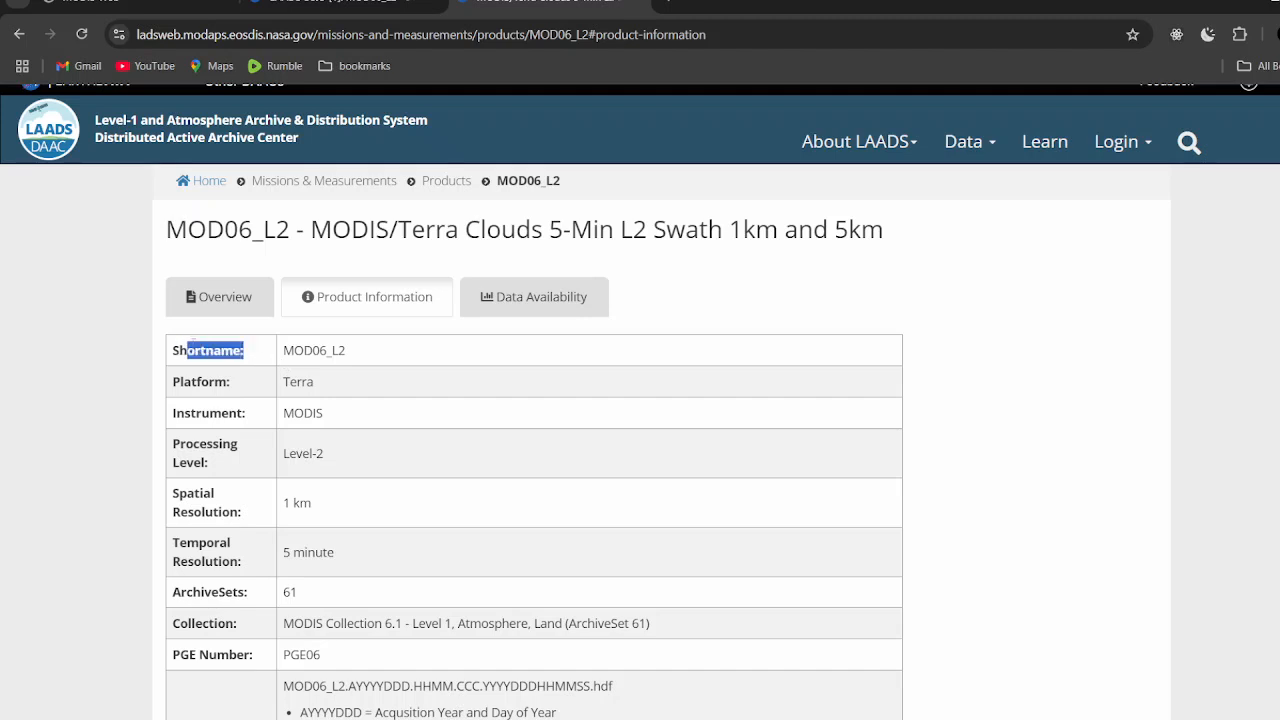
left_click_drag(346, 350, 305, 350)
left_click(532, 364)
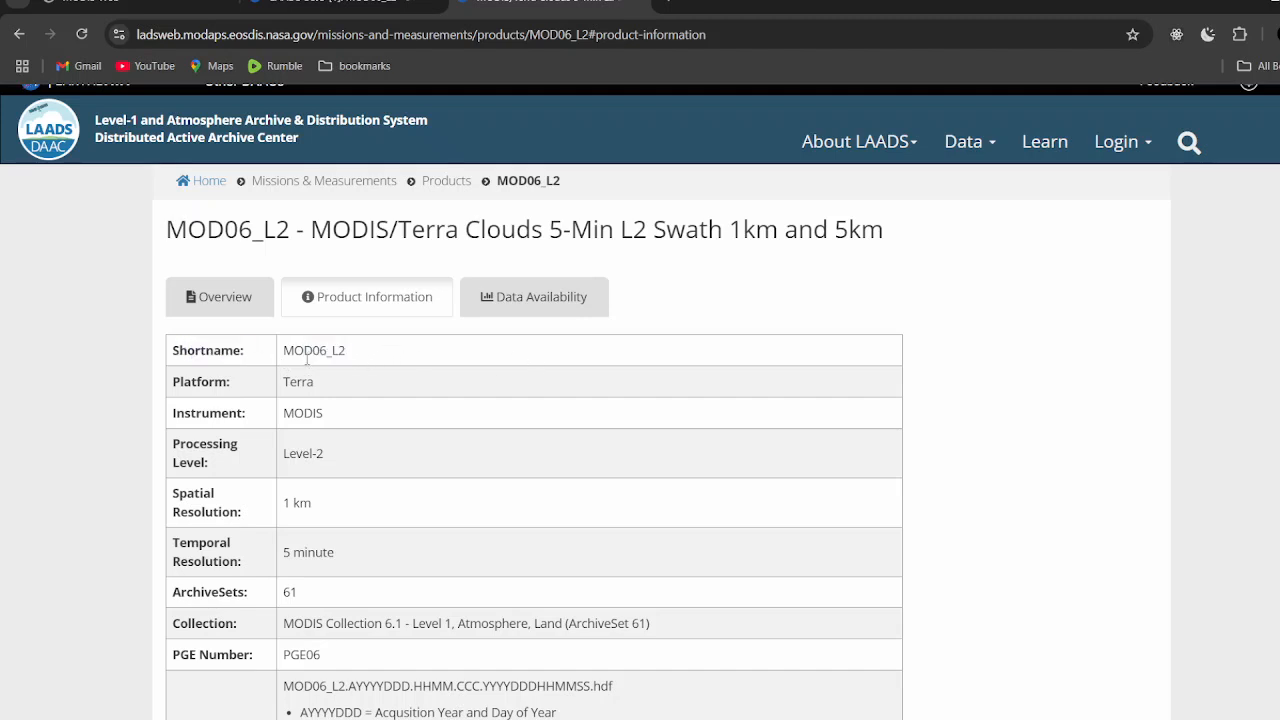
left_click_drag(228, 382, 234, 407)
left_click(319, 400)
left_click(349, 416)
left_click_drag(213, 487, 229, 465)
left_click(234, 493)
left_click_drag(246, 517, 172, 512)
left_click(285, 502)
Examine the archive set, PGE number and file naming convention in the MOD06_L2 product information.
scroll(430, 420, "down", 2)
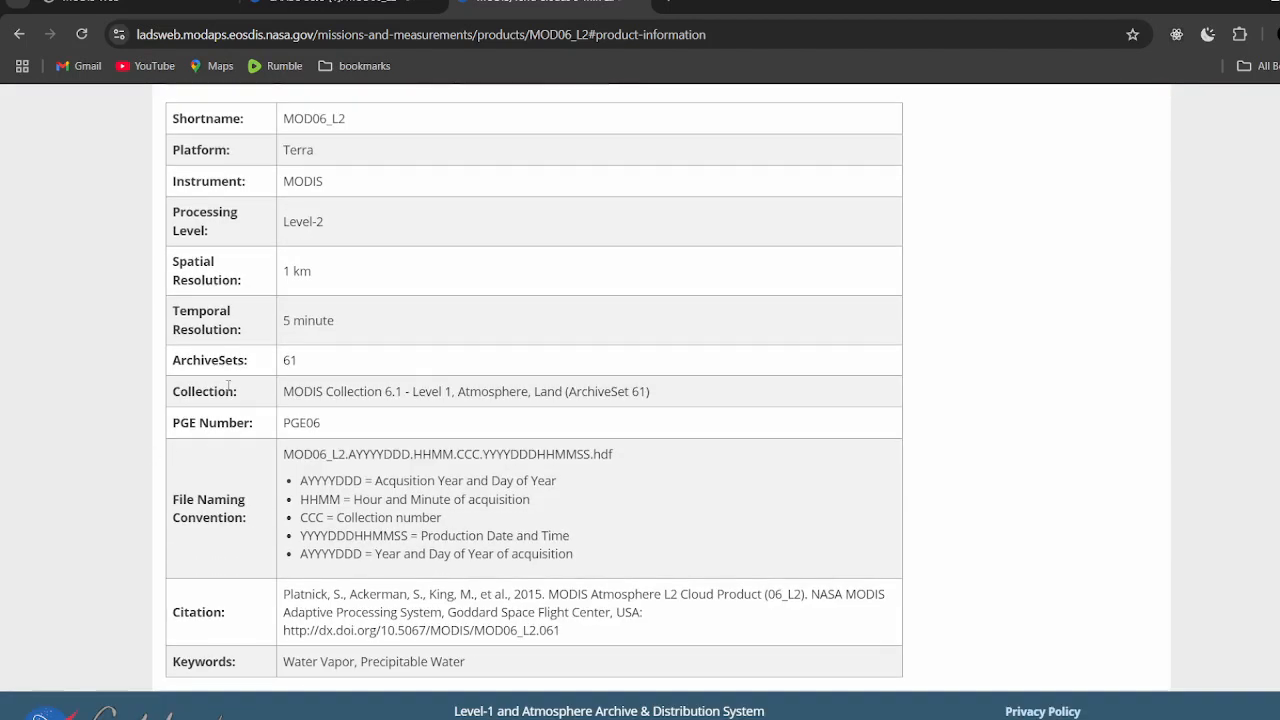
left_click_drag(302, 423, 345, 430)
left_click(233, 469)
left_click_drag(285, 457, 620, 461)
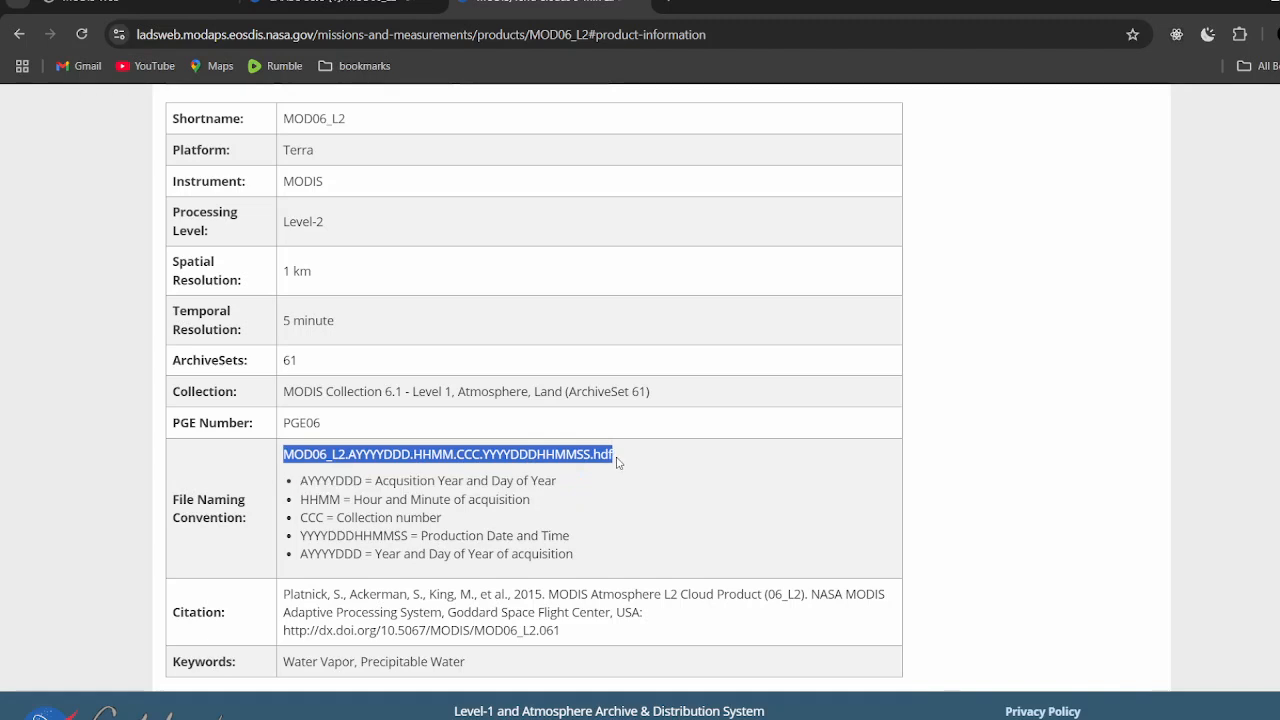
left_click(589, 452)
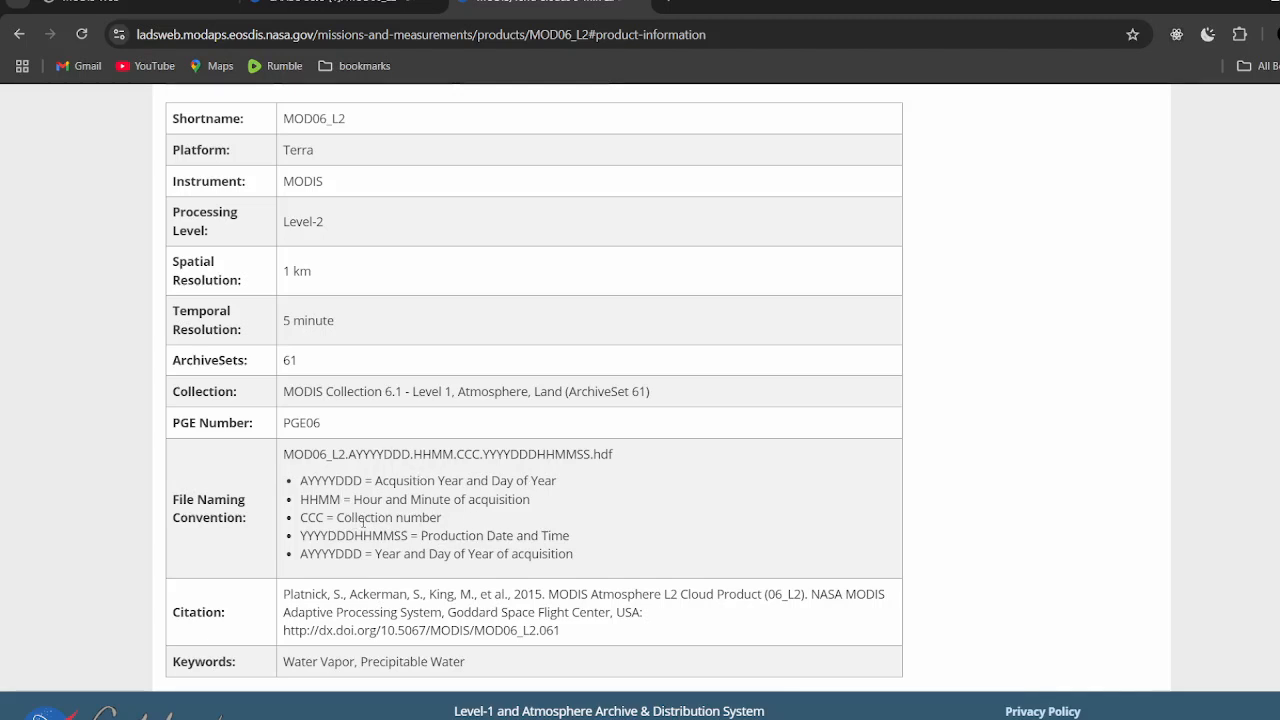
left_click(294, 360)
scroll(465, 502, "up", 3)
scroll(465, 502, "down", 4)
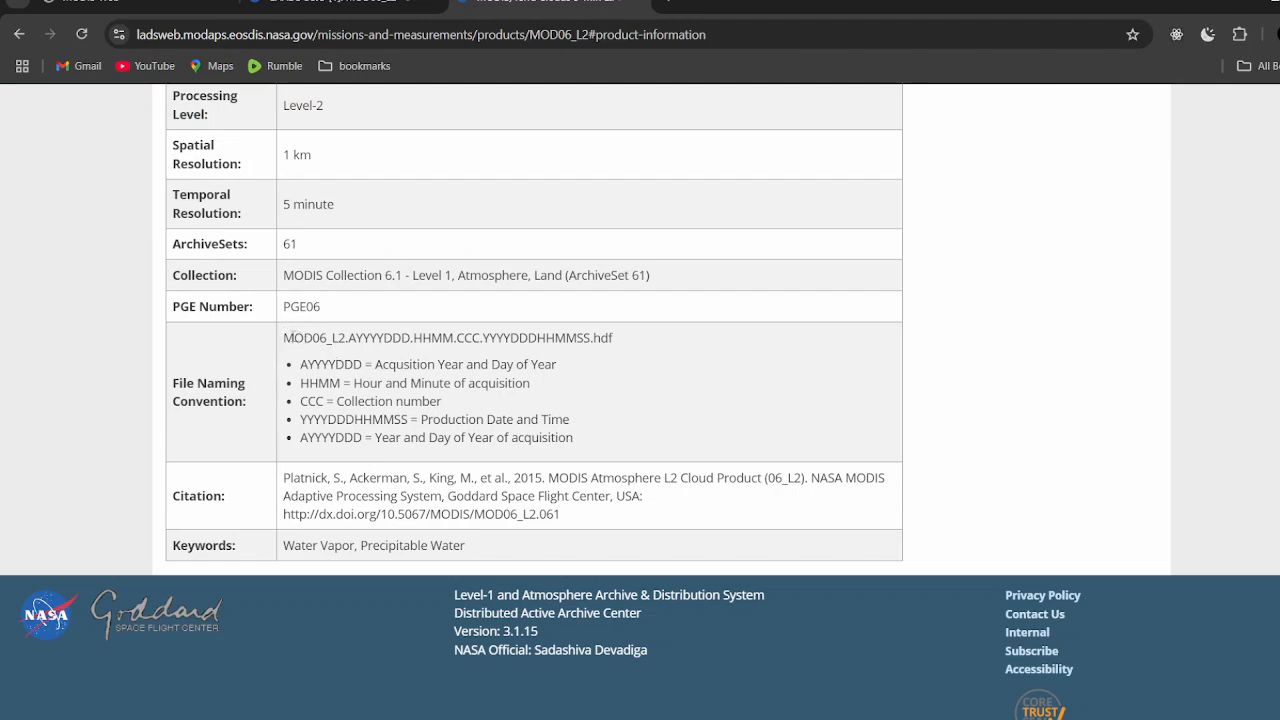
left_click_drag(280, 338, 640, 360)
left_click(605, 341)
left_click_drag(615, 345, 282, 340)
left_click(462, 362)
Show the data availability of MOD06_L2 and look over its availability chart.
scroll(571, 420, "up", 4)
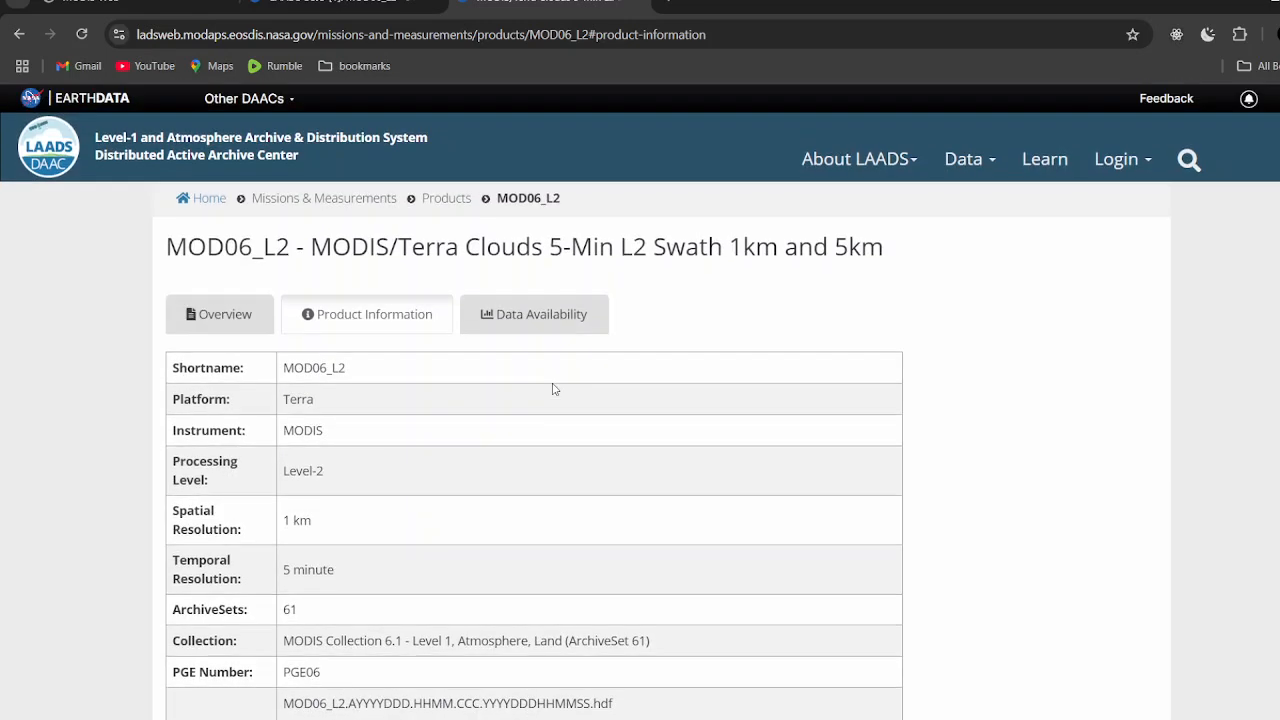
left_click(545, 316)
scroll(500, 400, "down", 3)
scroll(457, 437, "up", 3)
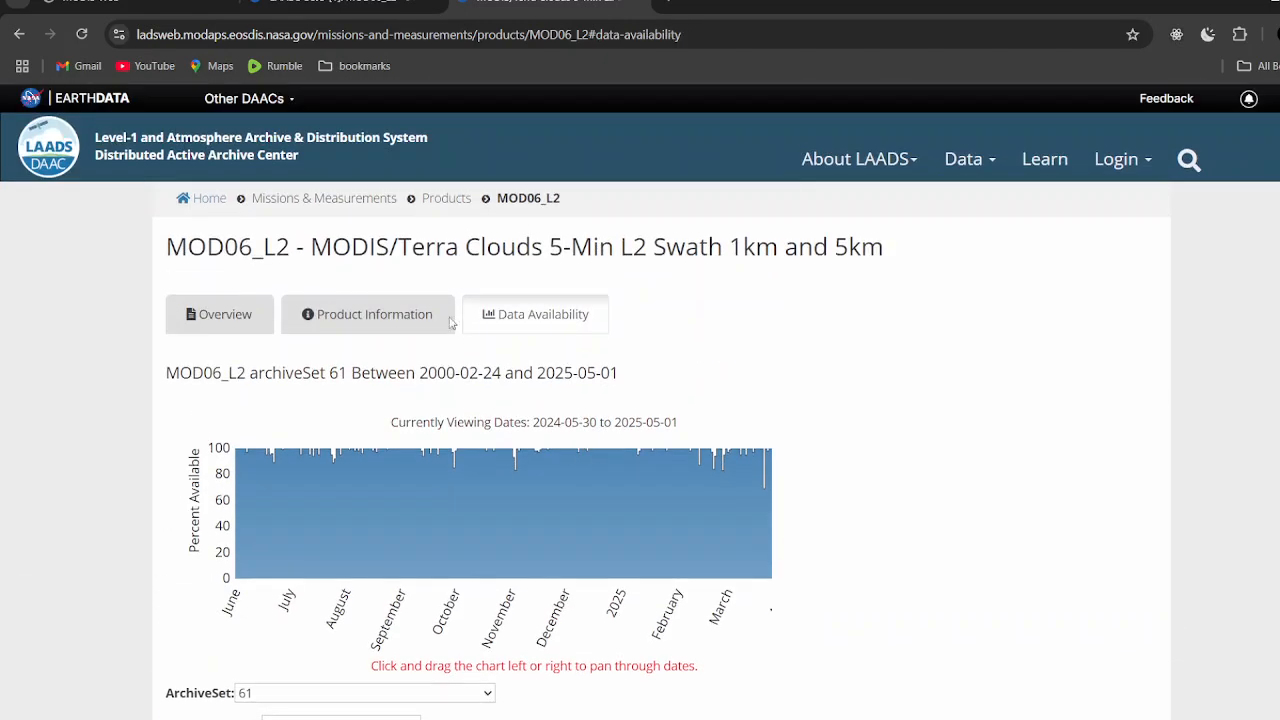
Return to the product search, remove MOD06_L2 from the selected products and select it again from the cloud properties list.
left_click(330, 8)
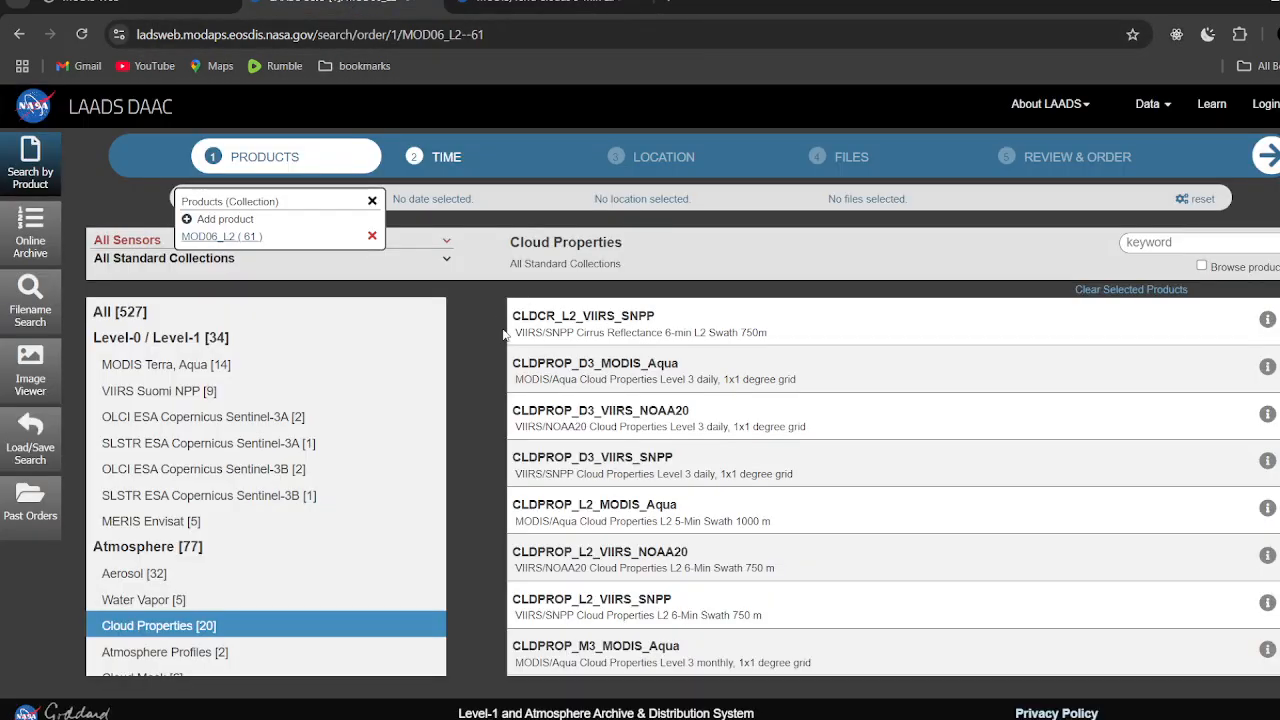
left_click(372, 236)
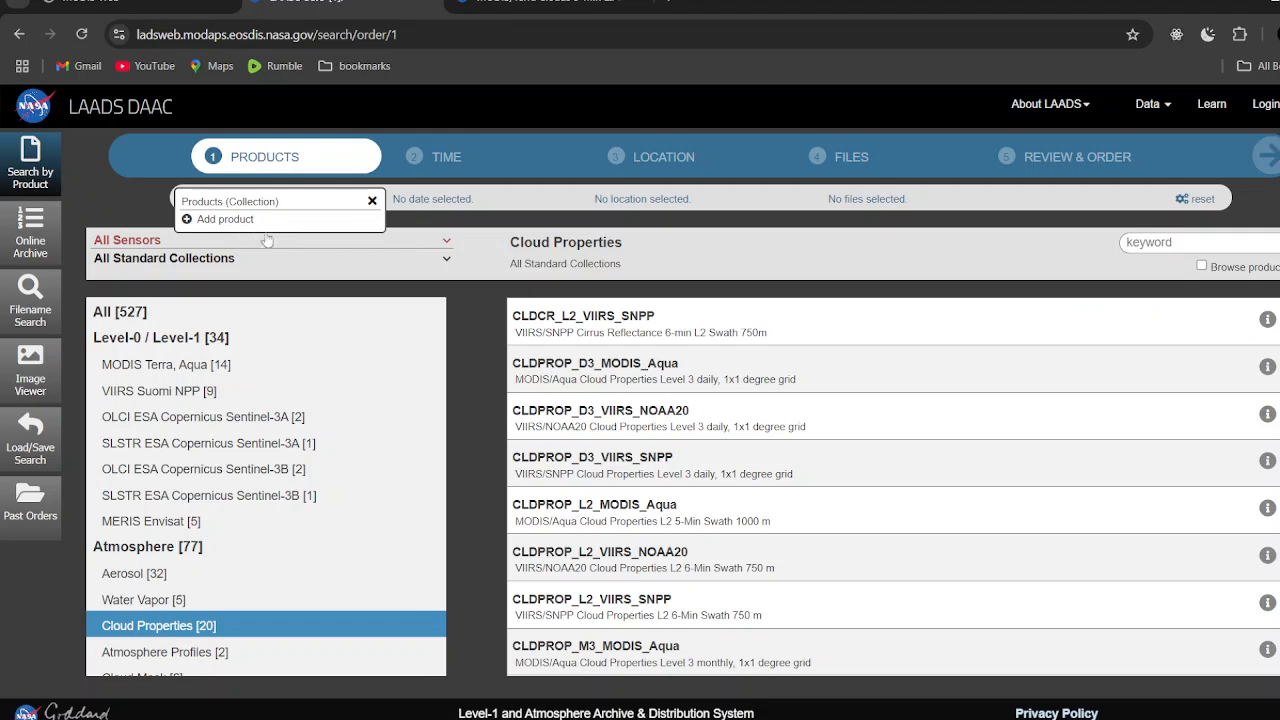
left_click(372, 201)
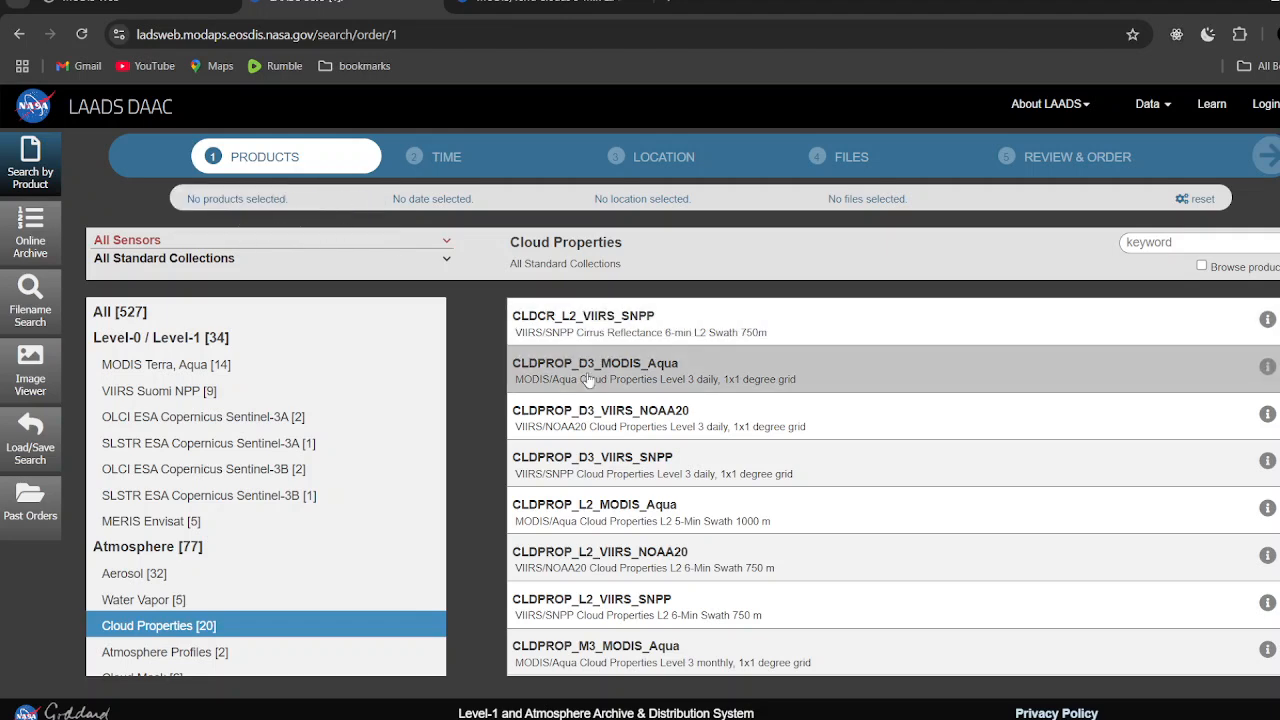
scroll(610, 560, "down", 5)
left_click(622, 610)
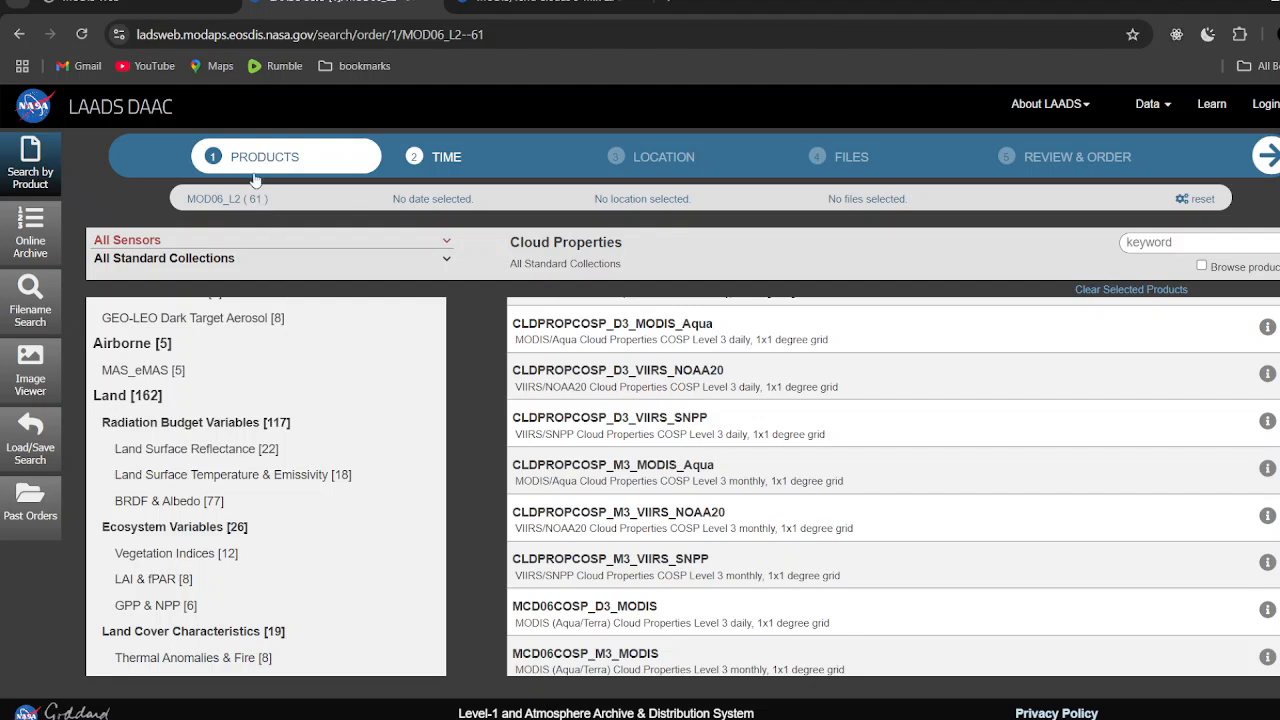
Go to the time selection and set the start of the date range to 2019-01-01.
left_click(446, 159)
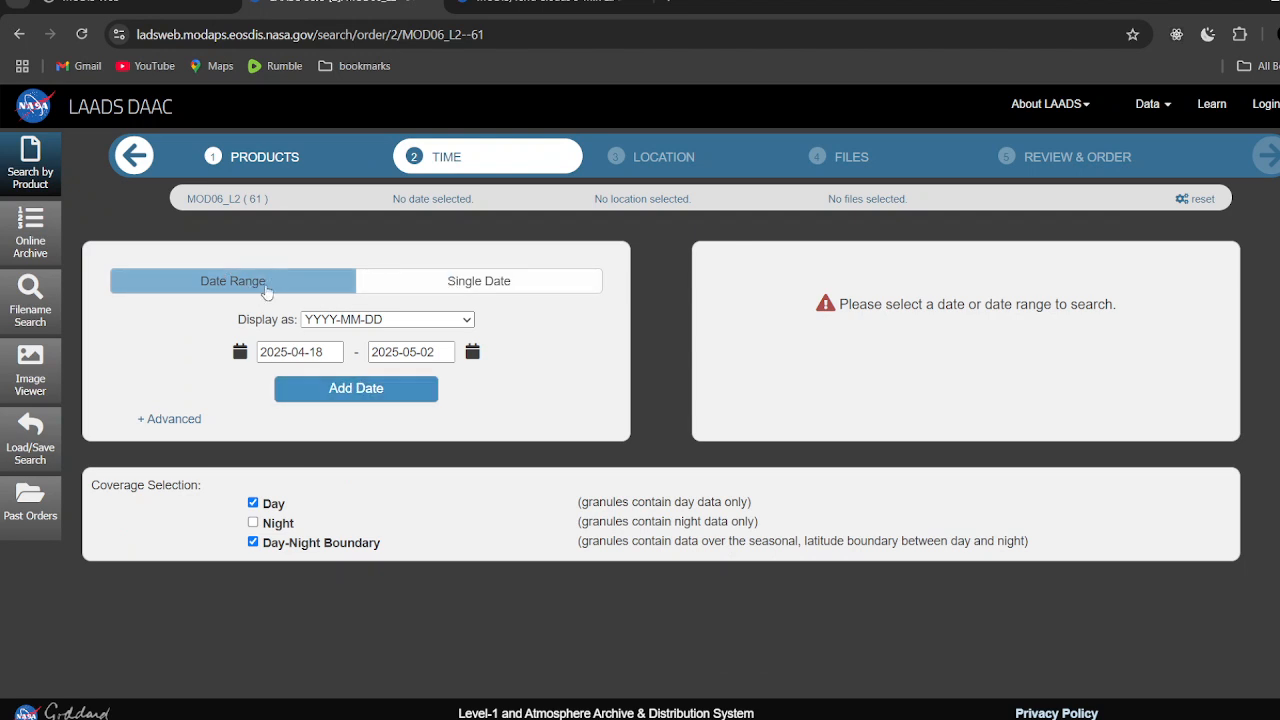
left_click(242, 355)
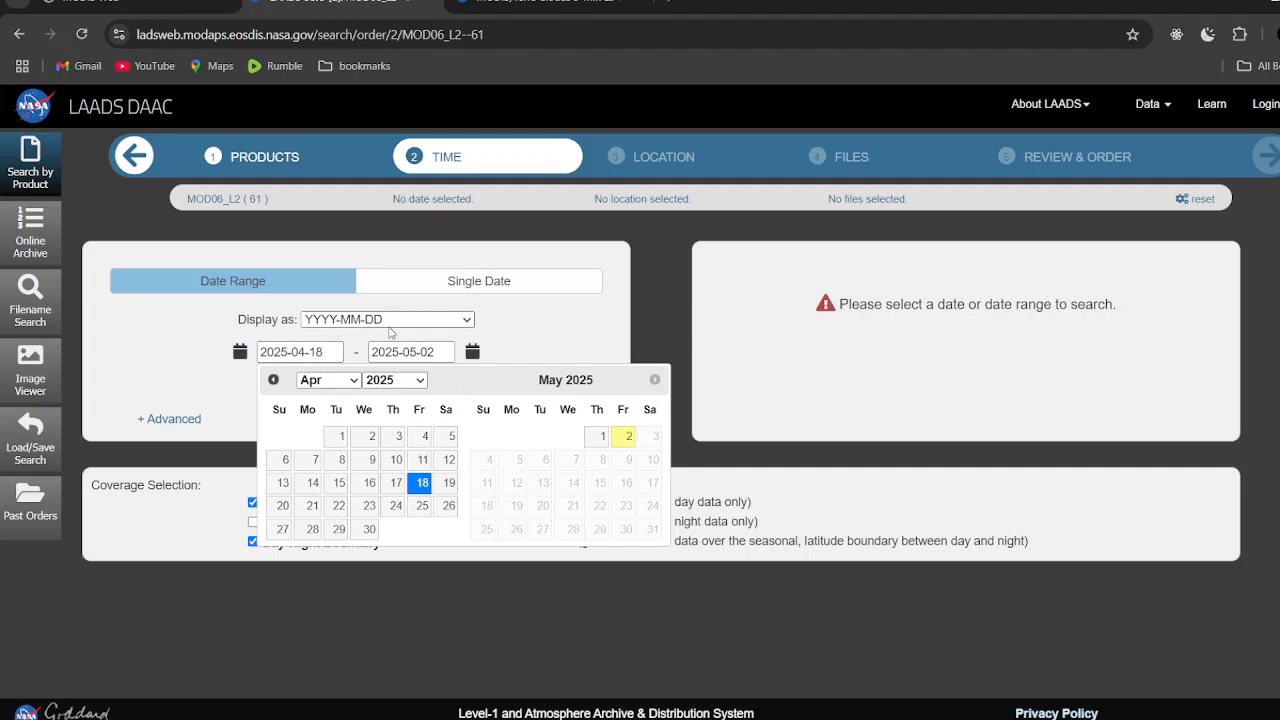
left_click(351, 387)
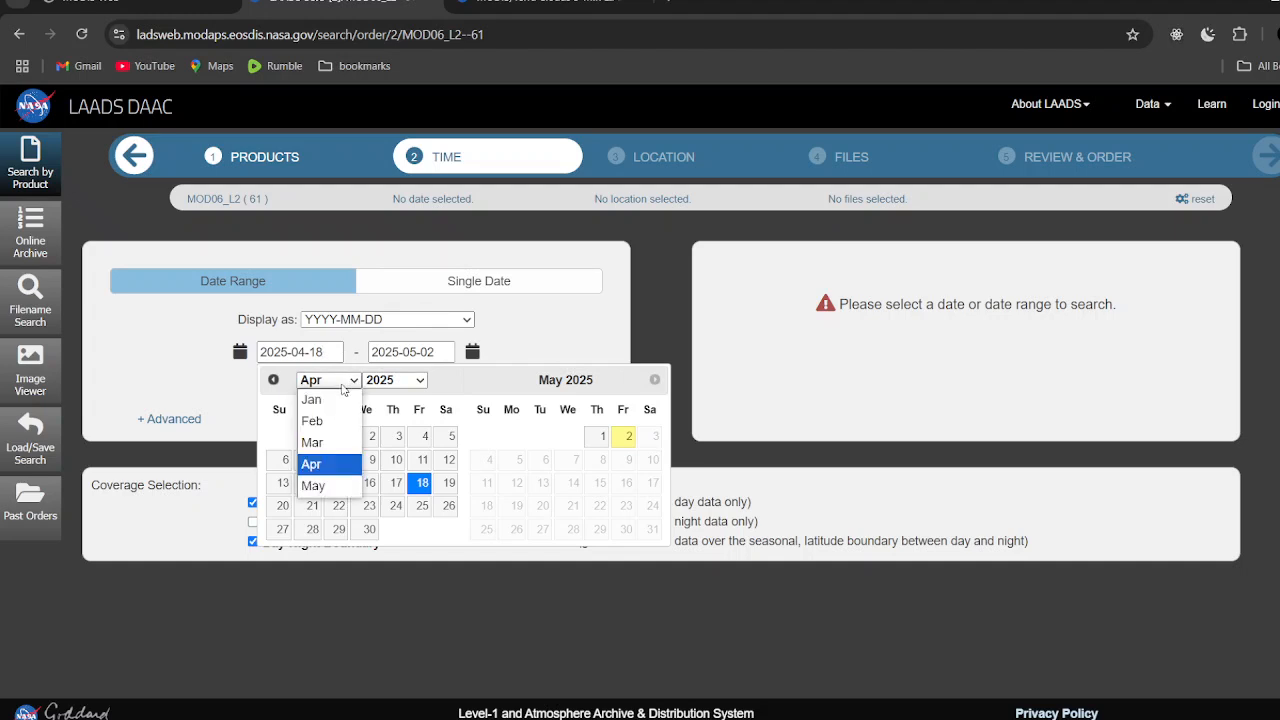
left_click(310, 400)
left_click(420, 382)
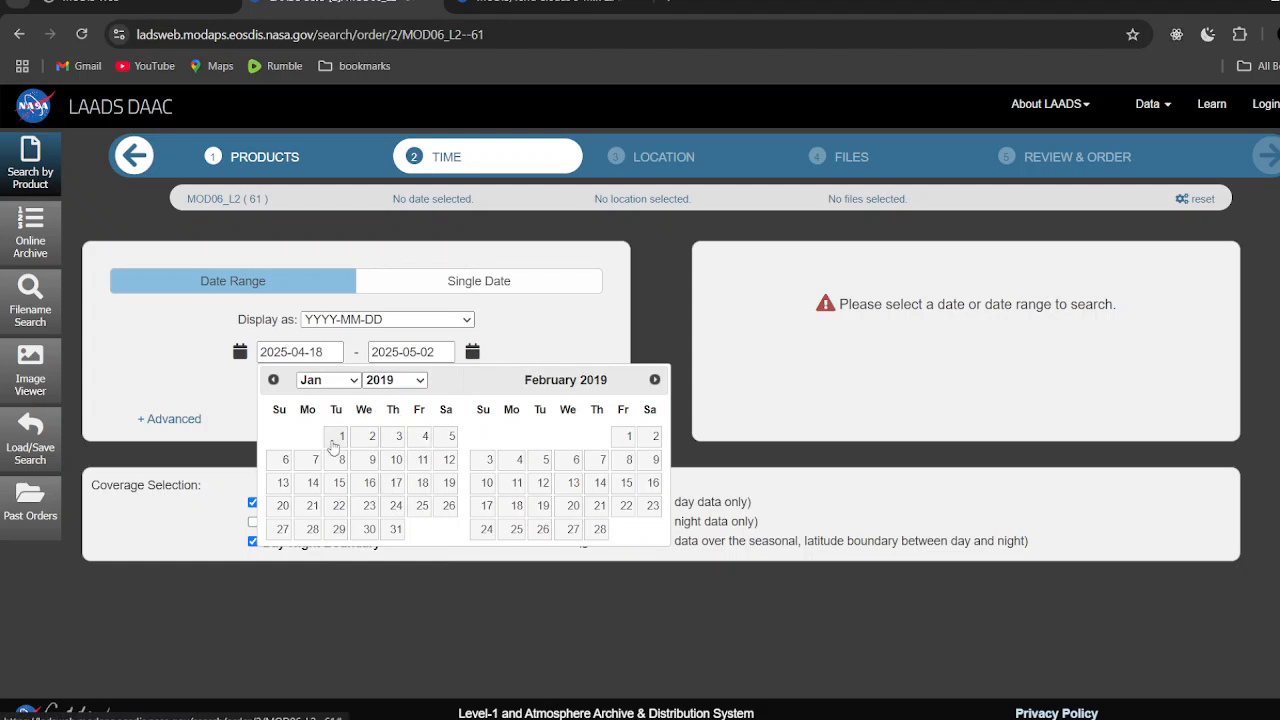
left_click(335, 440)
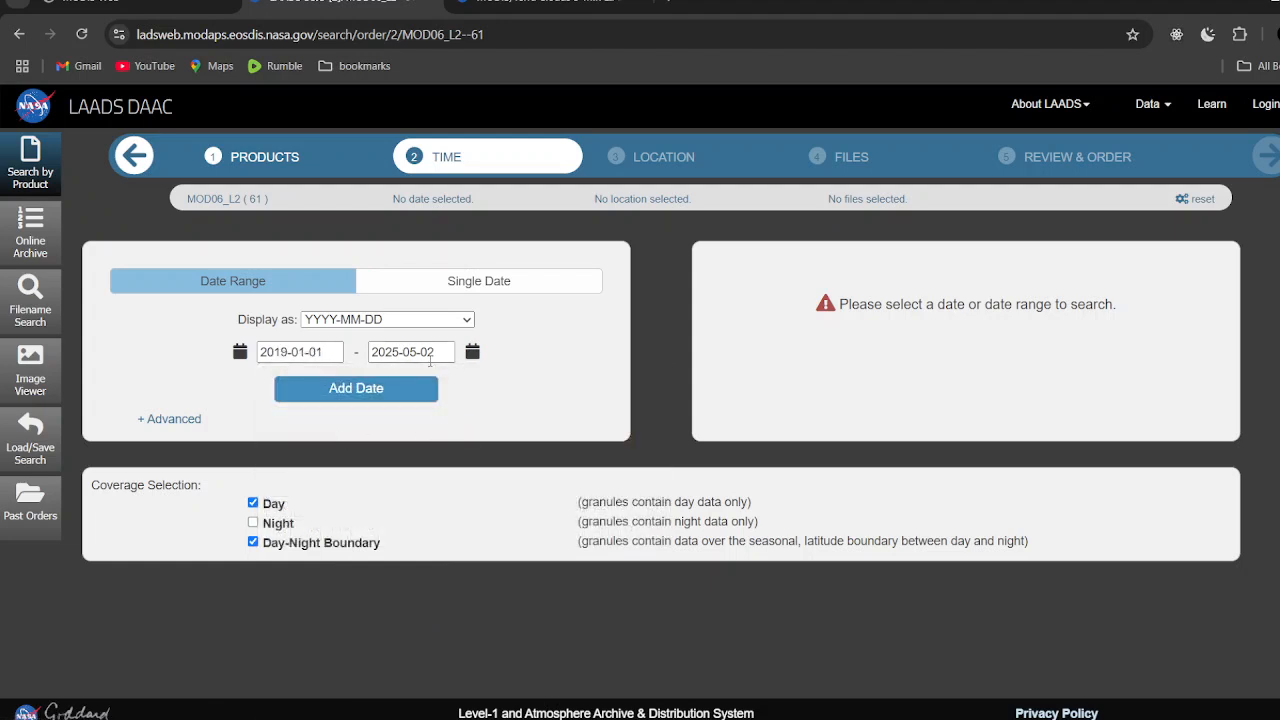
Set the end of the date range to 2019-01-02 and add the range to the date selection.
left_click(472, 353)
left_click(455, 383)
left_click(430, 400)
left_click(500, 381)
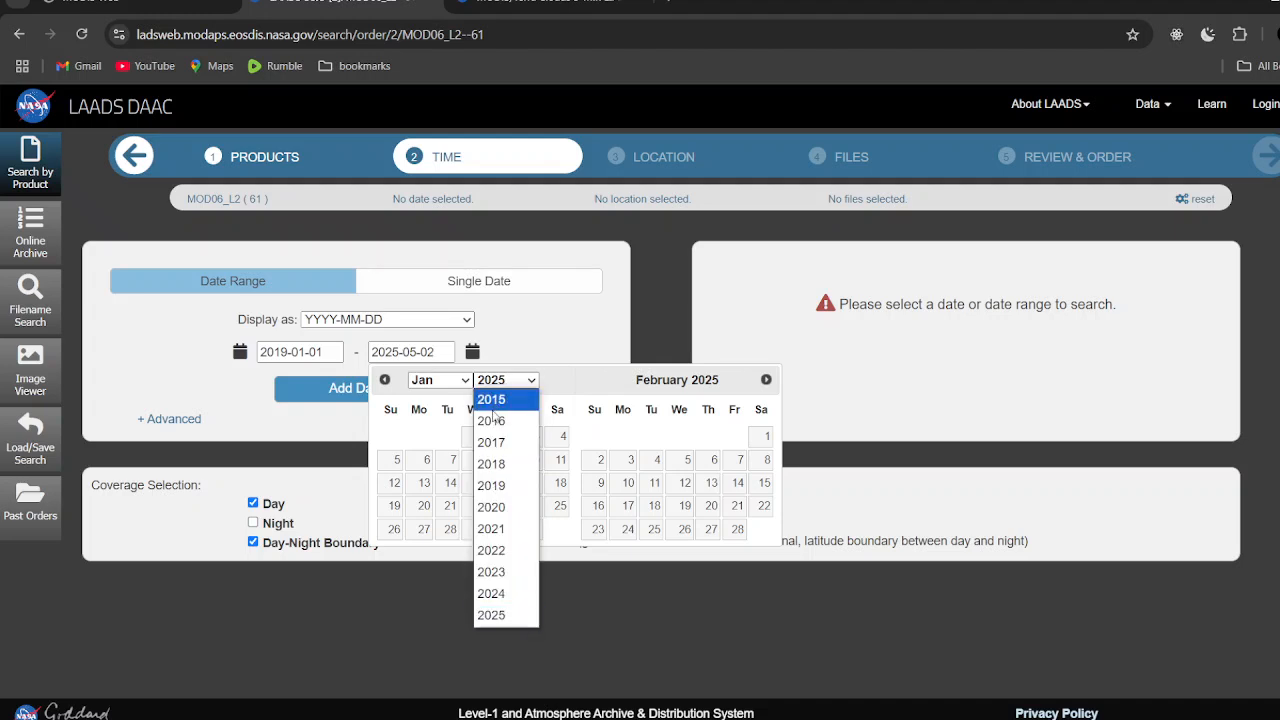
left_click(492, 486)
left_click(480, 438)
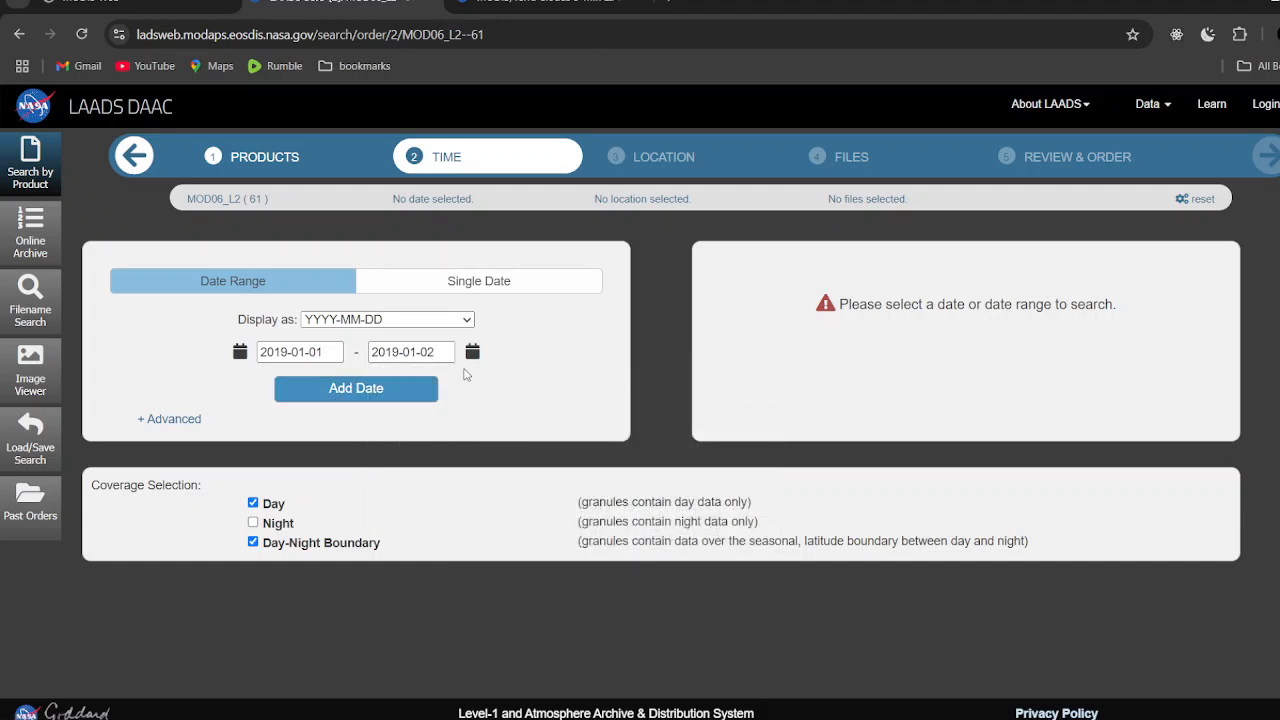
left_click(356, 388)
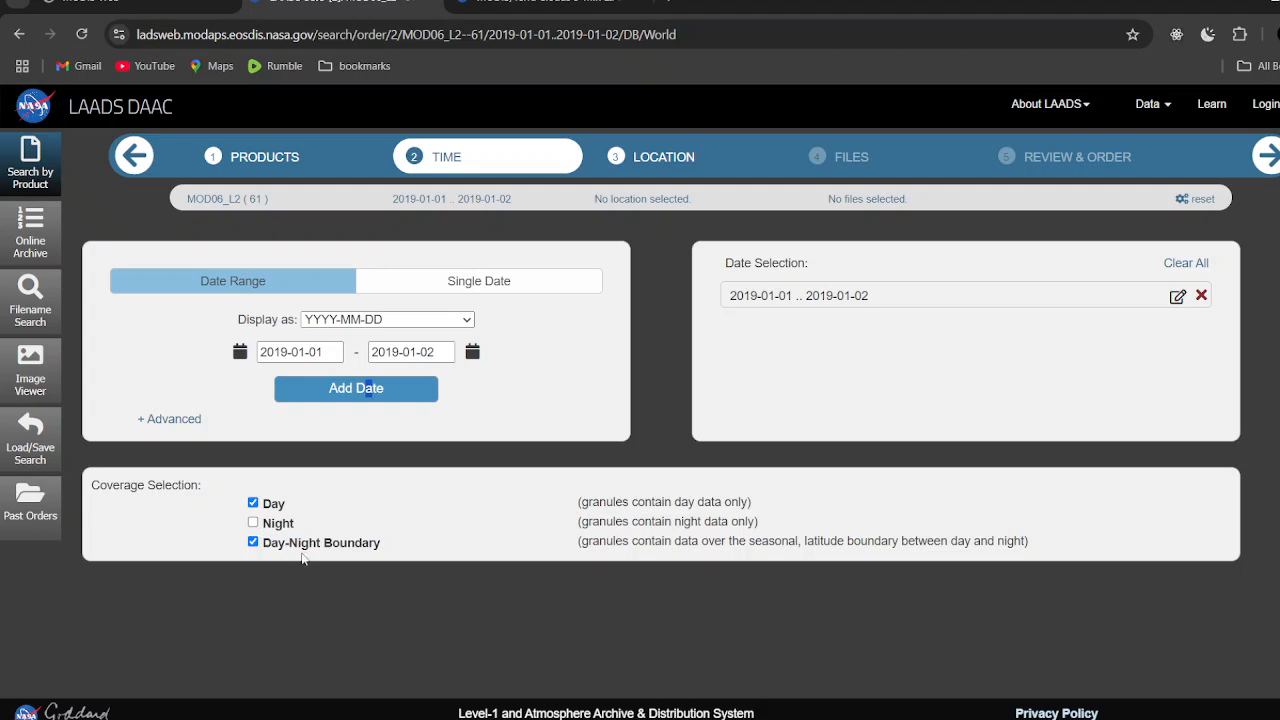
Limit the coverage selection to day granules by excluding night and day-night boundary data.
left_click(253, 524)
left_click(253, 523)
left_click(253, 543)
left_click(557, 354)
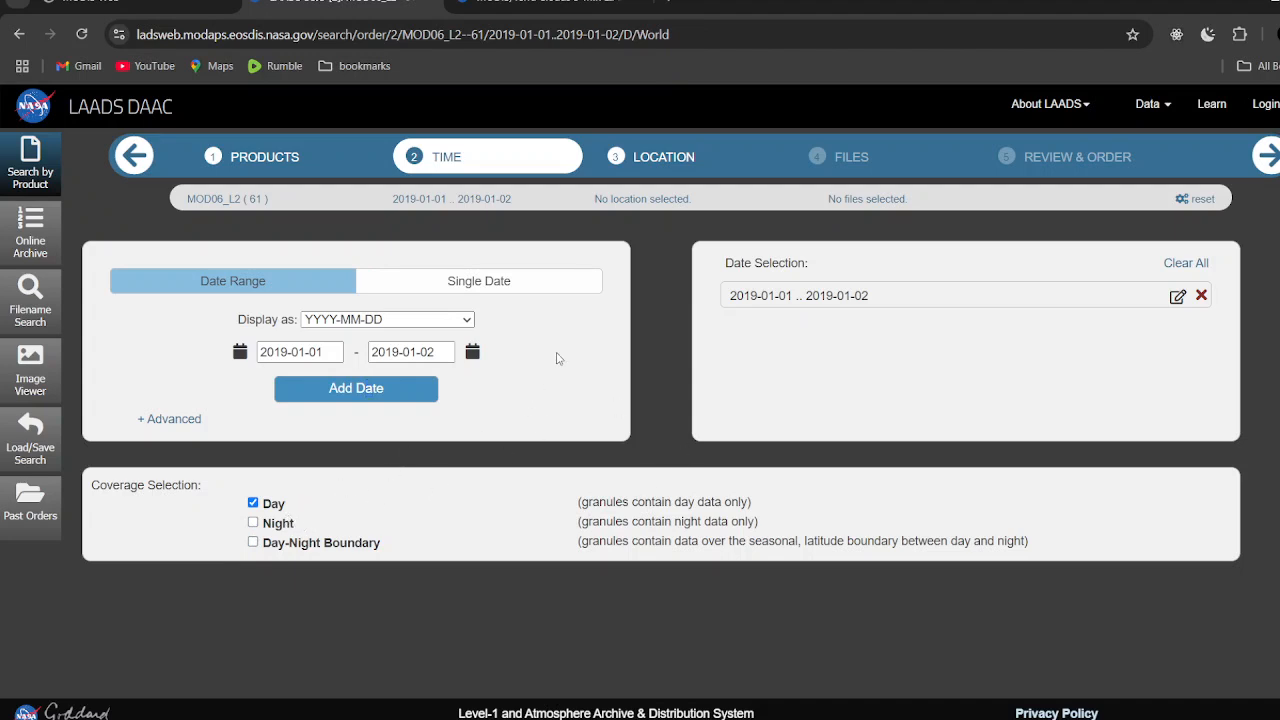
Go to the location selection, choose the area of interest by country and select Kenya on the map.
left_click(666, 158)
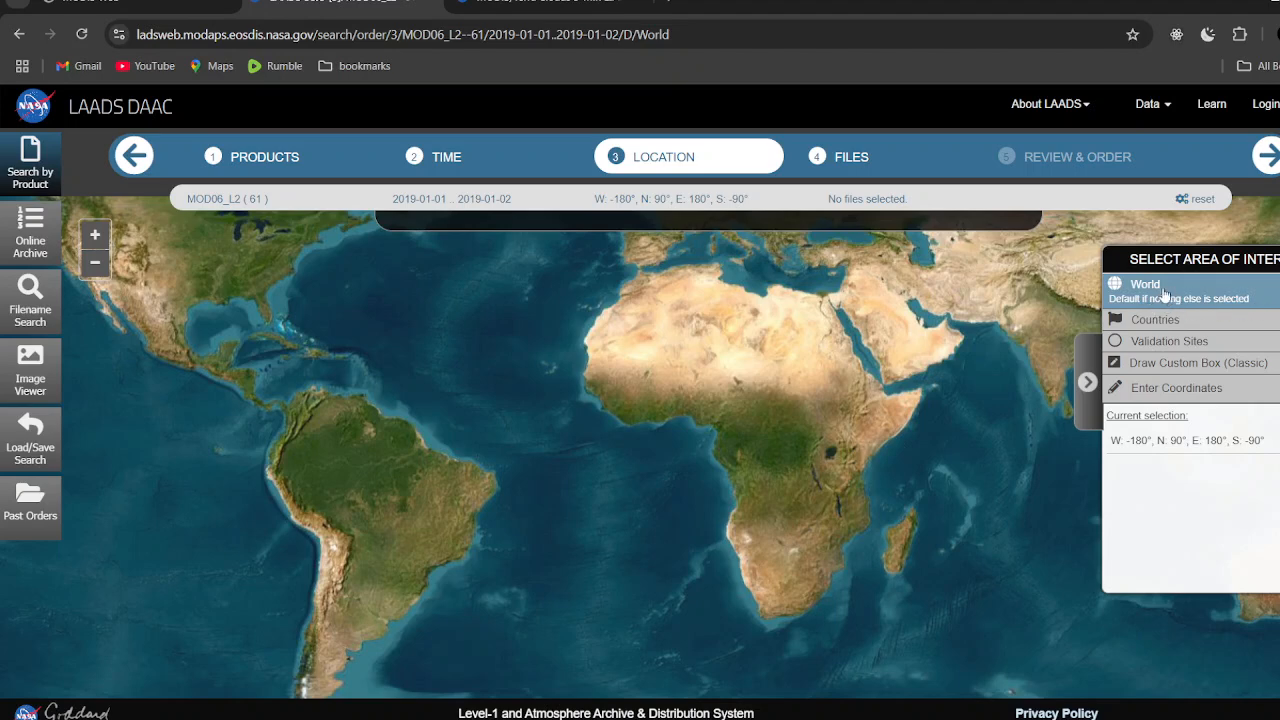
left_click_drag(860, 337, 830, 327)
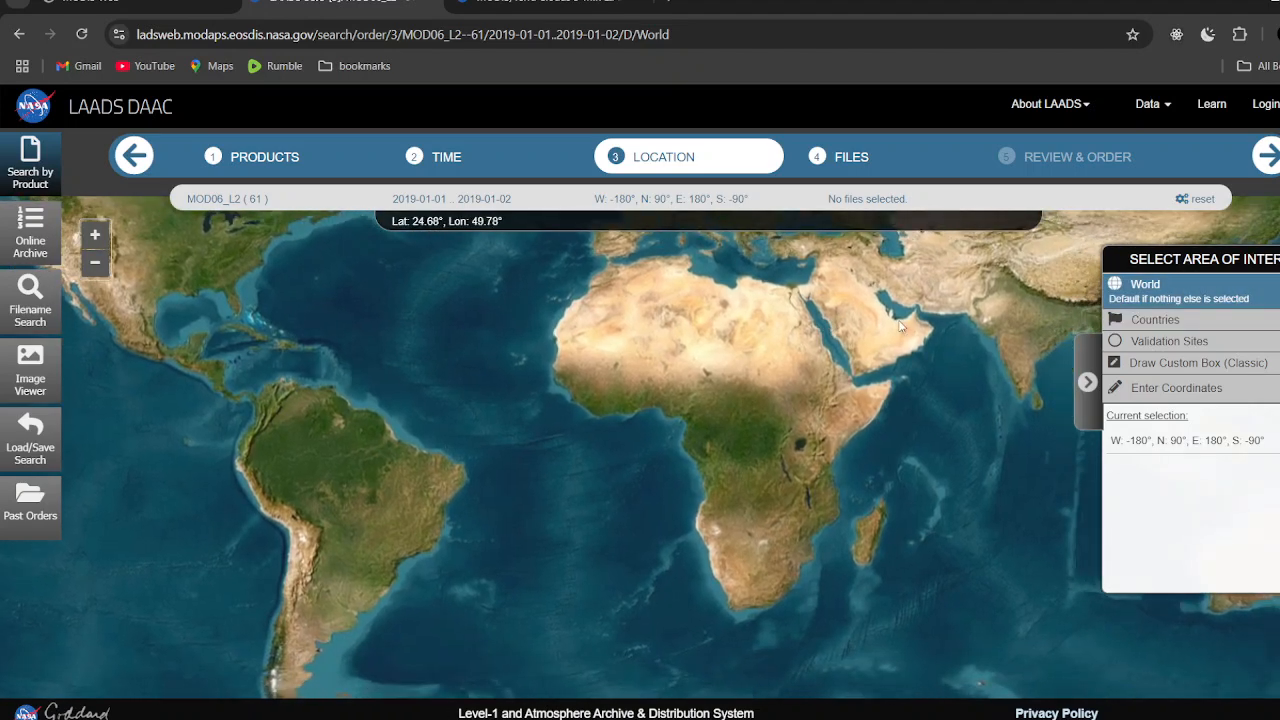
left_click(1179, 322)
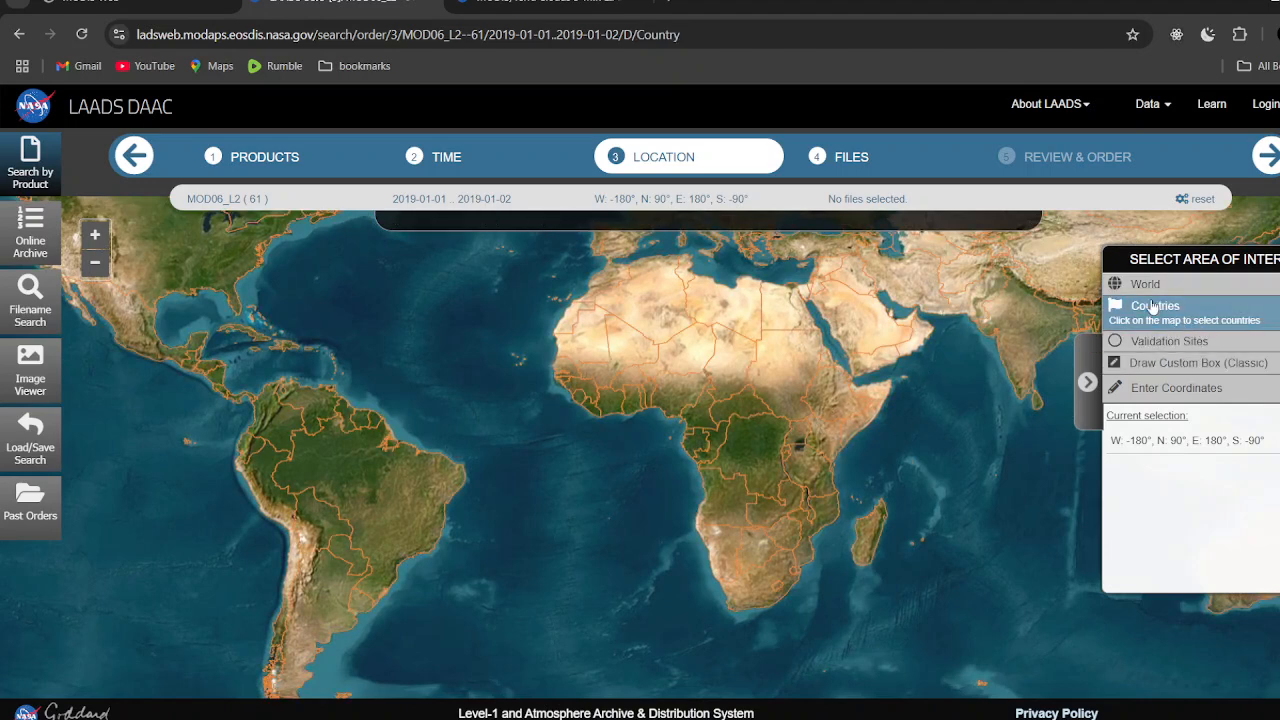
scroll(815, 449, "up", 1)
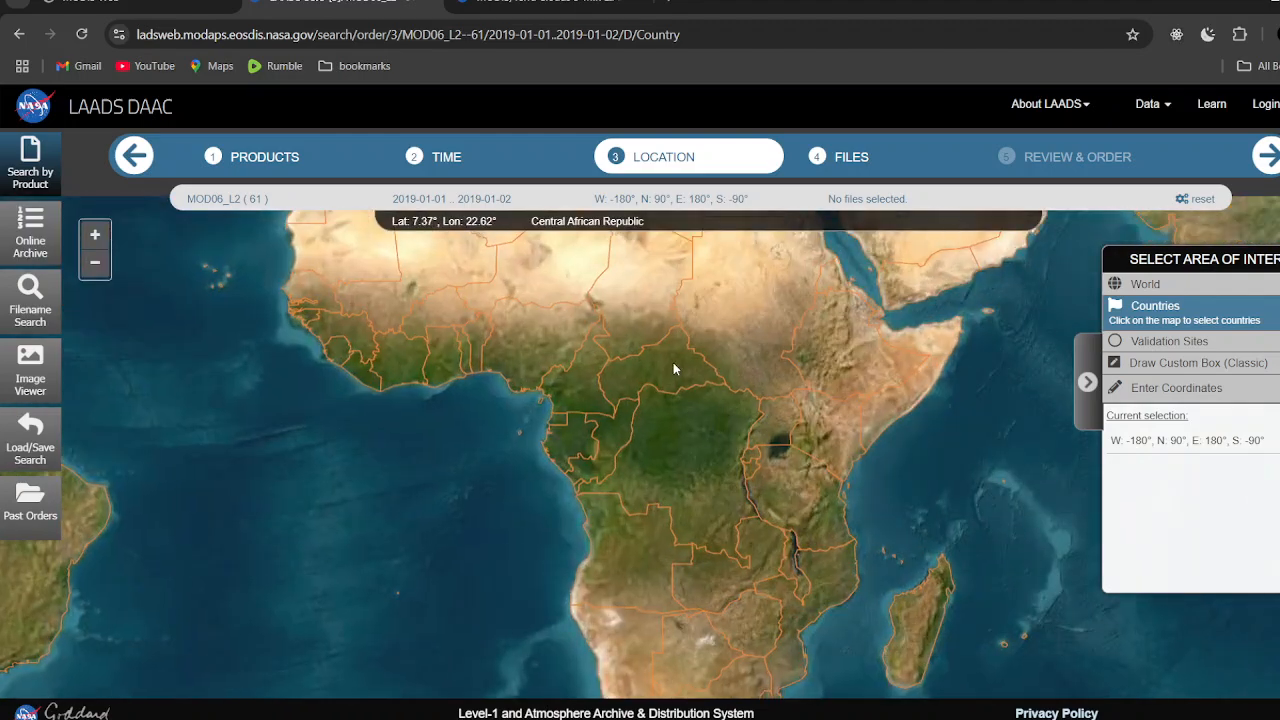
scroll(760, 500, "down", 1)
left_click_drag(773, 525, 678, 370)
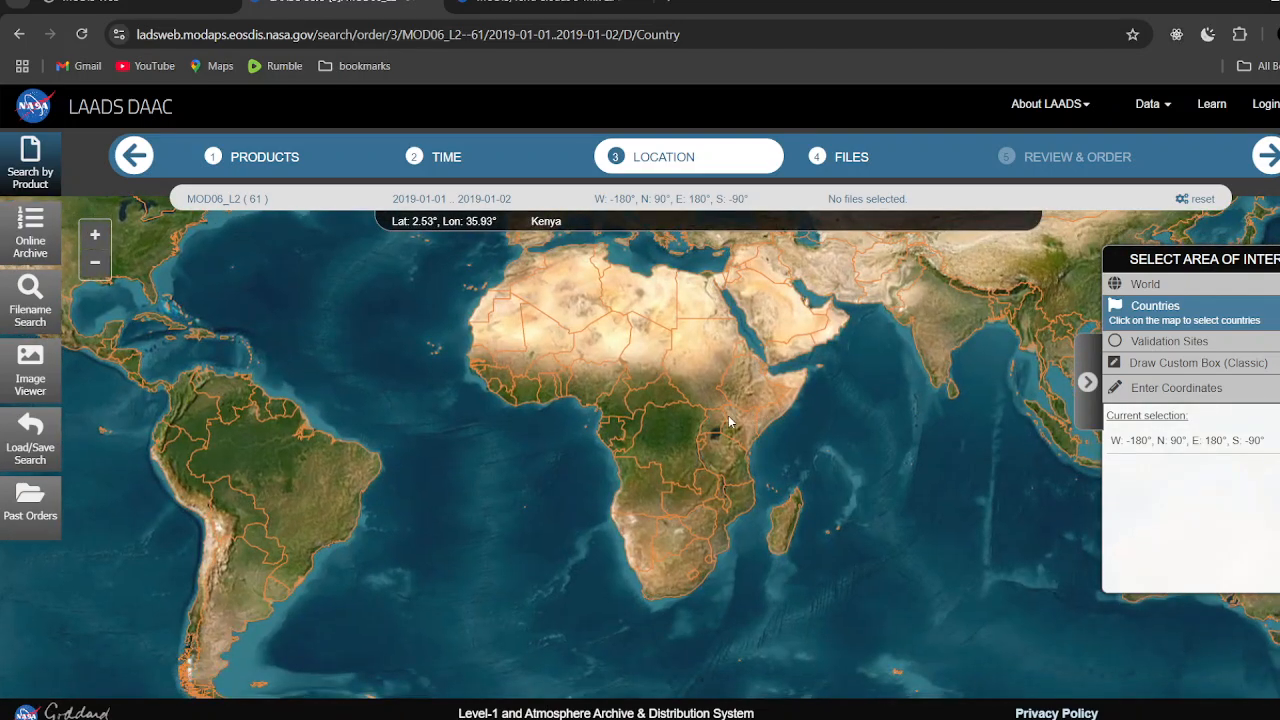
left_click(739, 434)
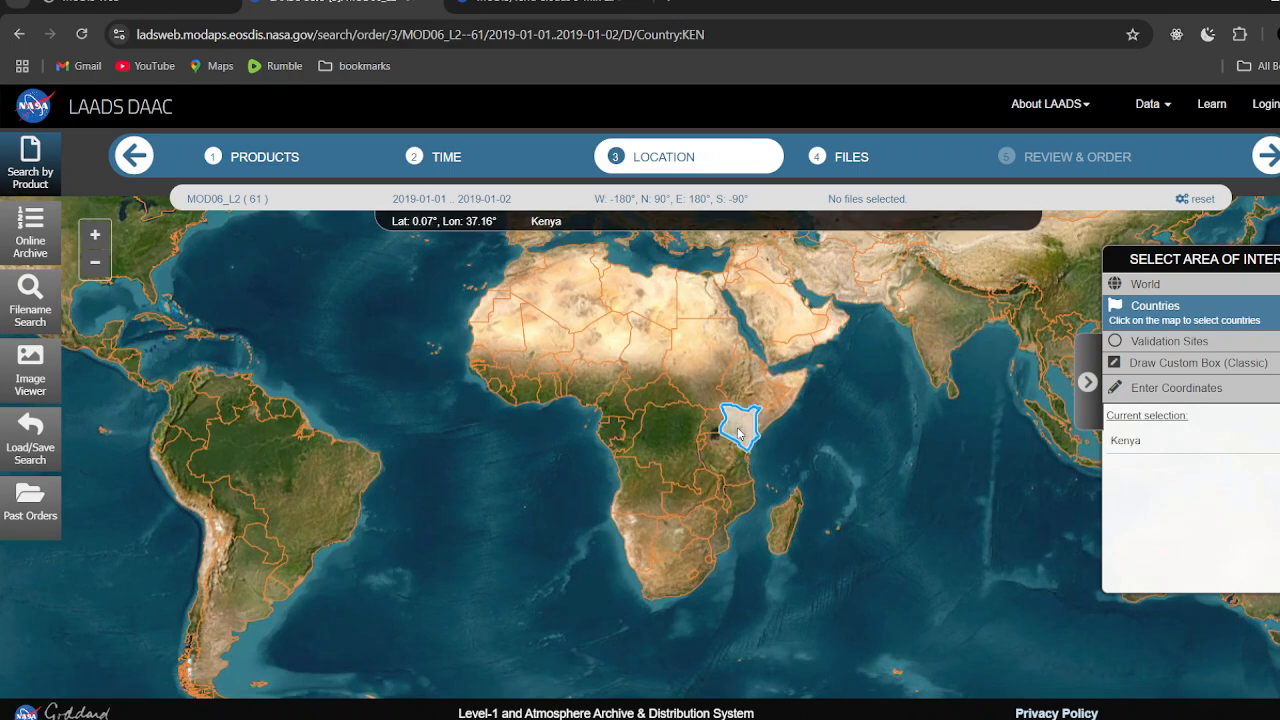
Add Congo DRC, Sudan and Ethiopia to the countries selected on the map.
scroll(739, 434, "up", 1)
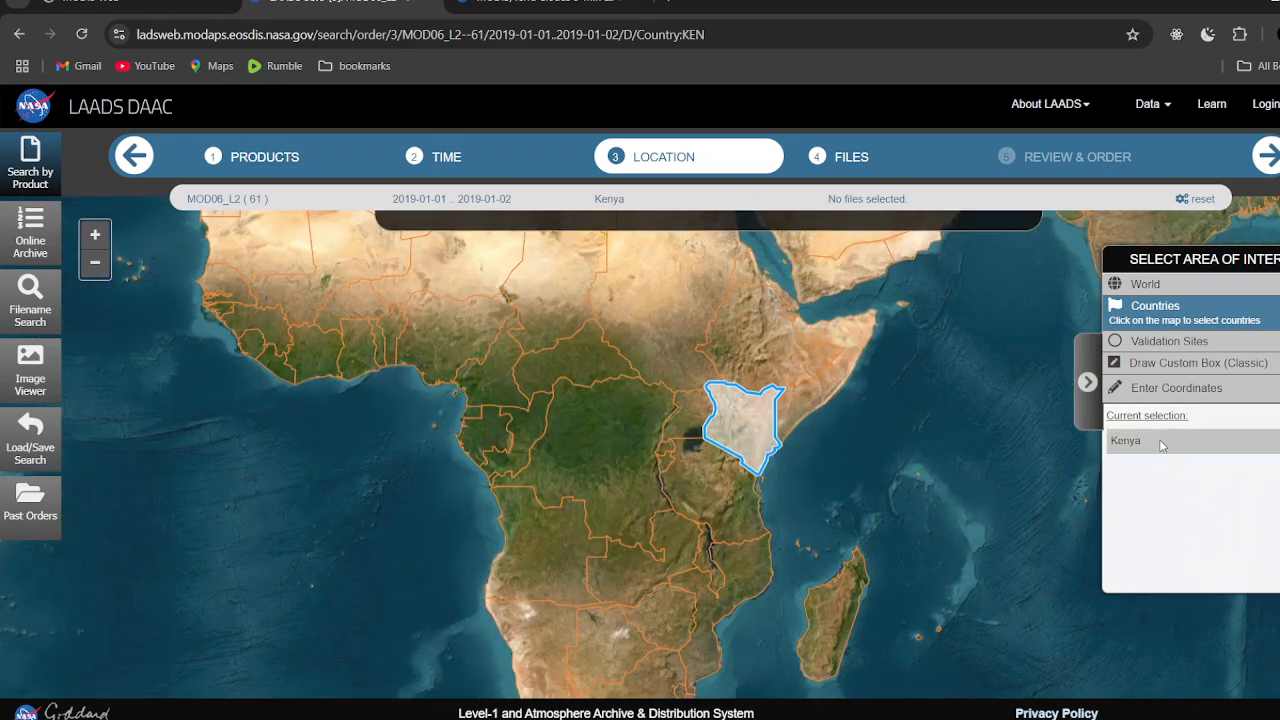
left_click(553, 418)
left_click(665, 330)
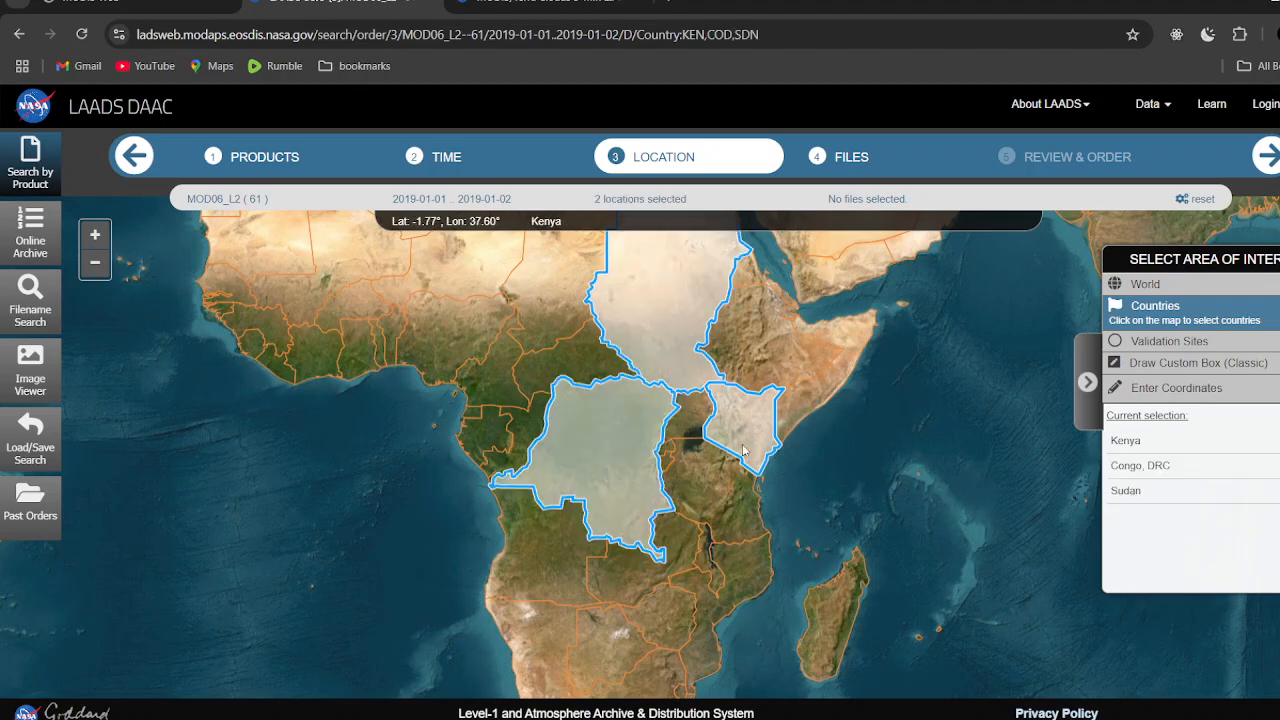
left_click(736, 348)
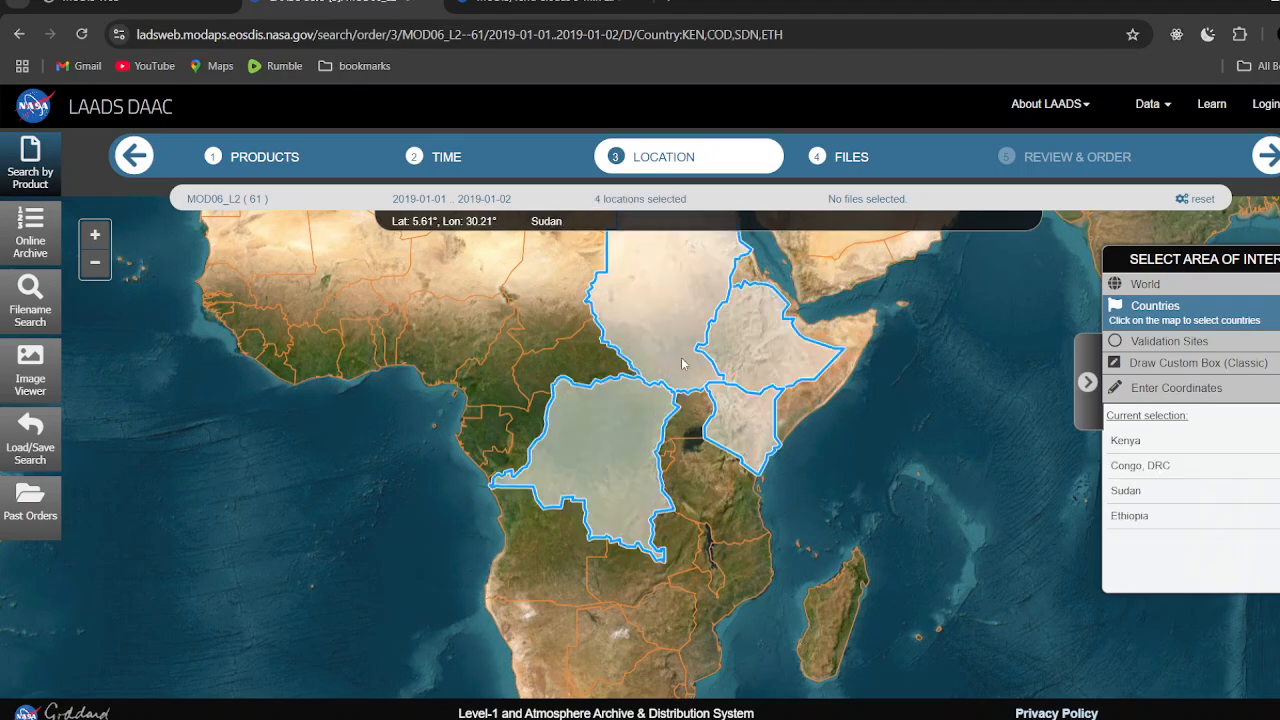
Remove Sudan, Congo DRC, Ethiopia and Kenya from the selected countries.
left_click(674, 326)
left_click(641, 464)
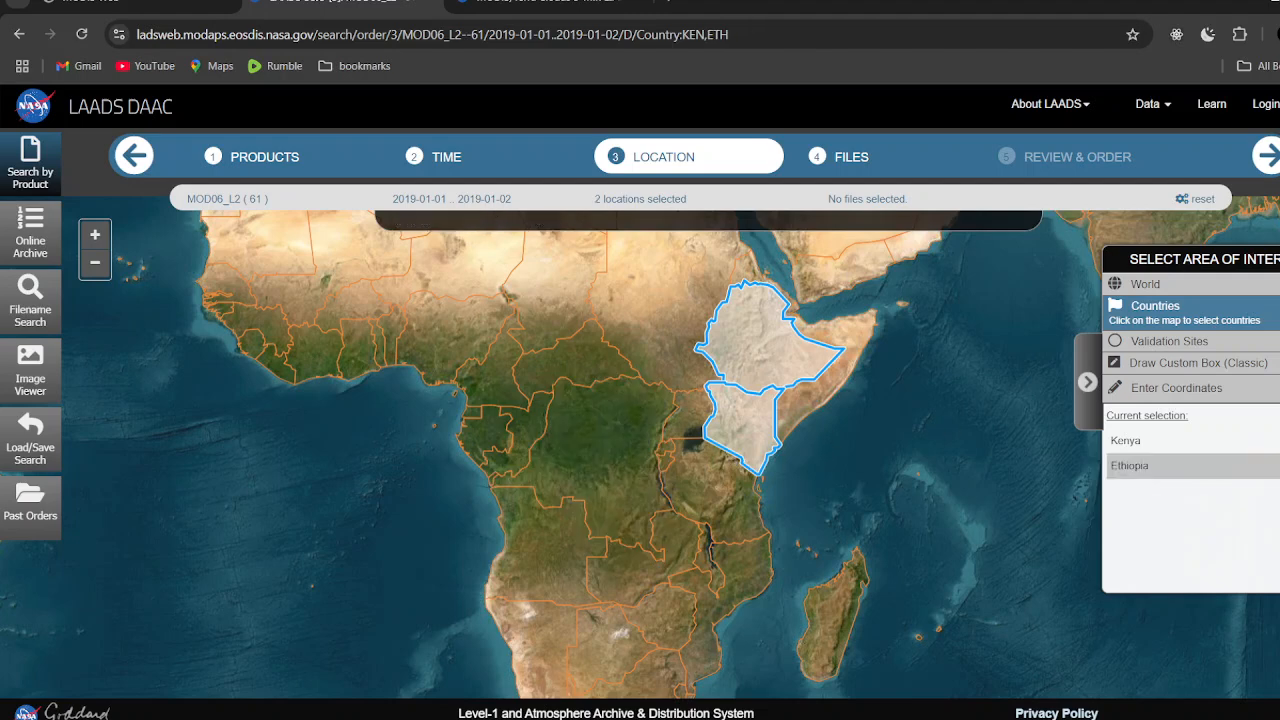
left_click(759, 356)
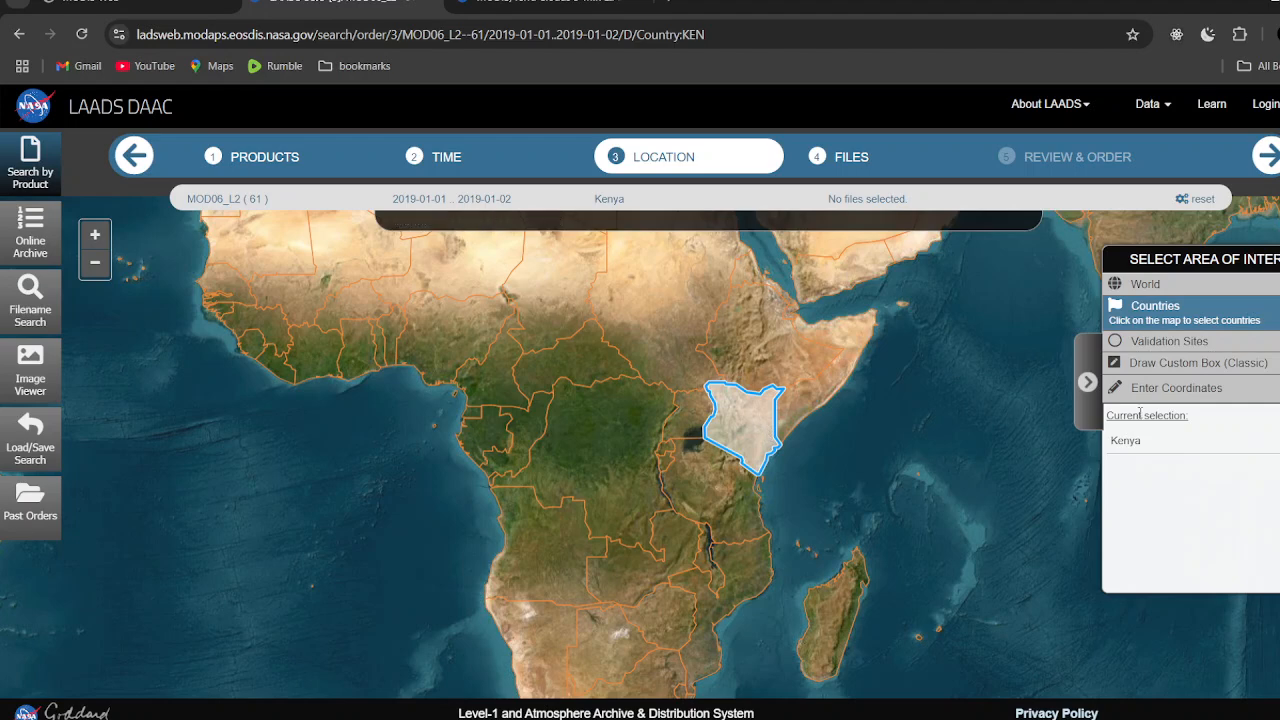
left_click(1125, 440)
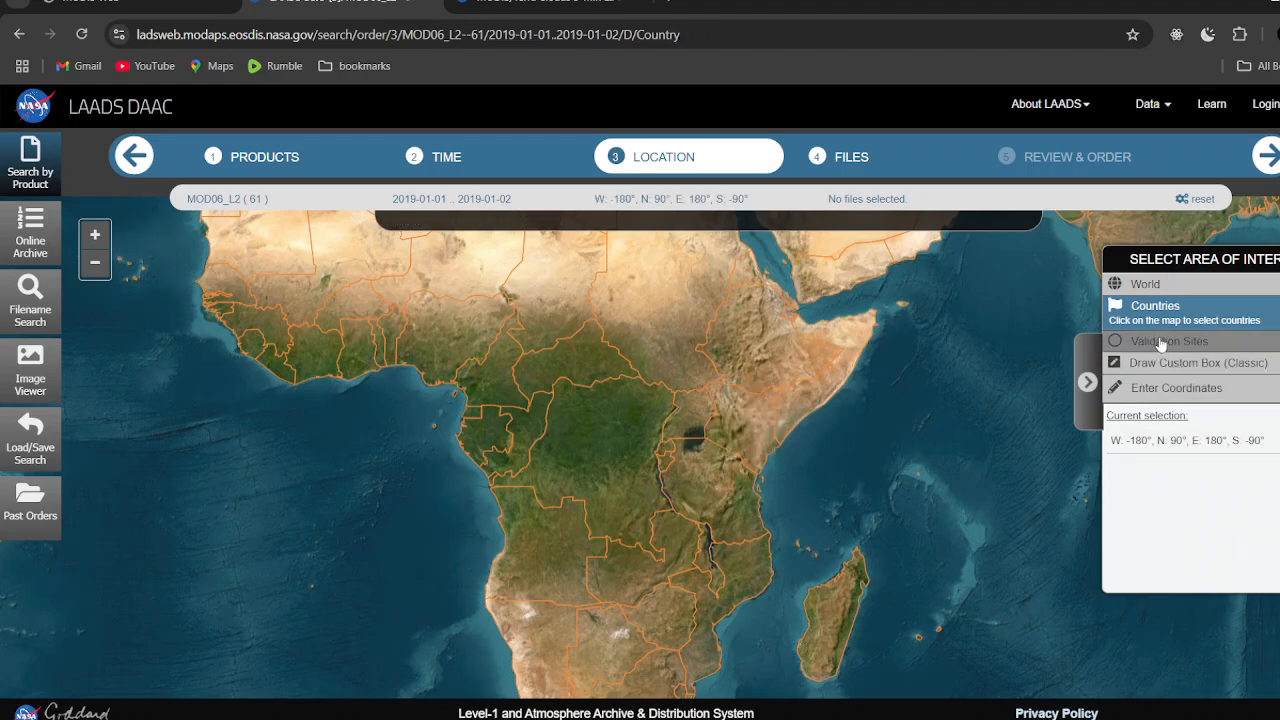
Show the validation sites, switch to custom box drawing and draw an East African box about W 39.6°, N -1.3°, E 42.6°, S -3.8°.
left_click(1168, 341)
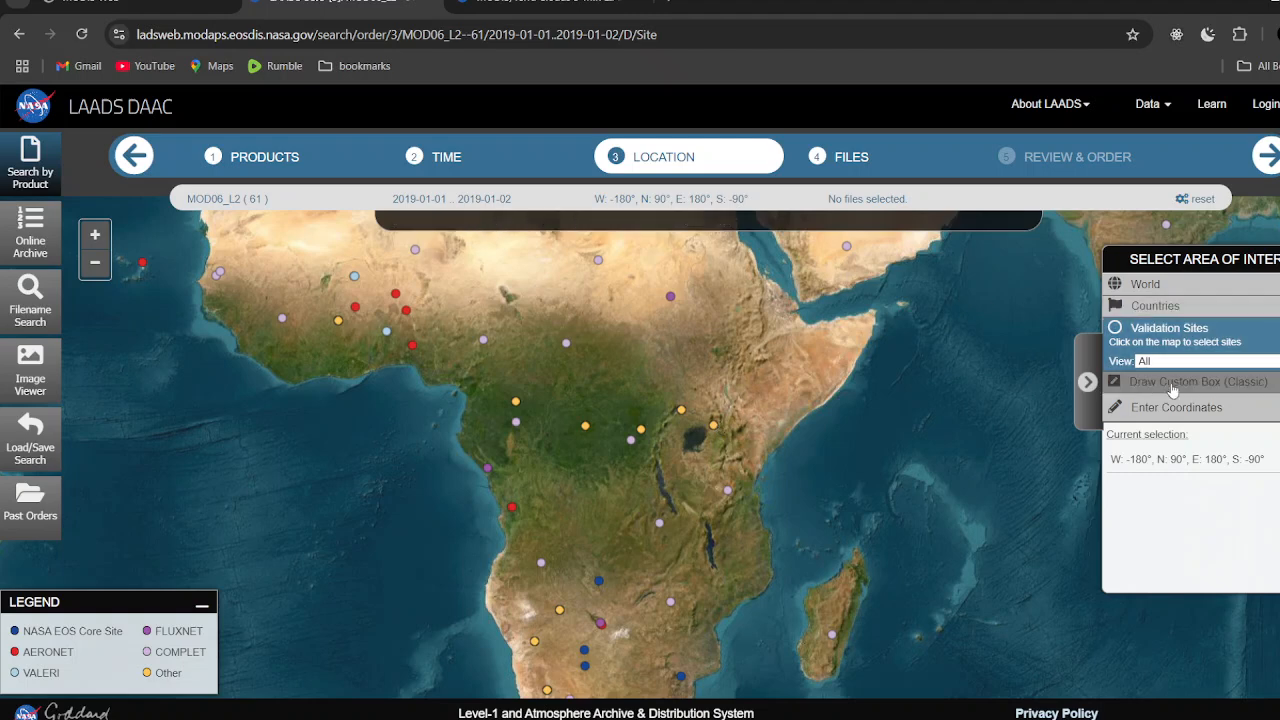
left_click(1207, 386)
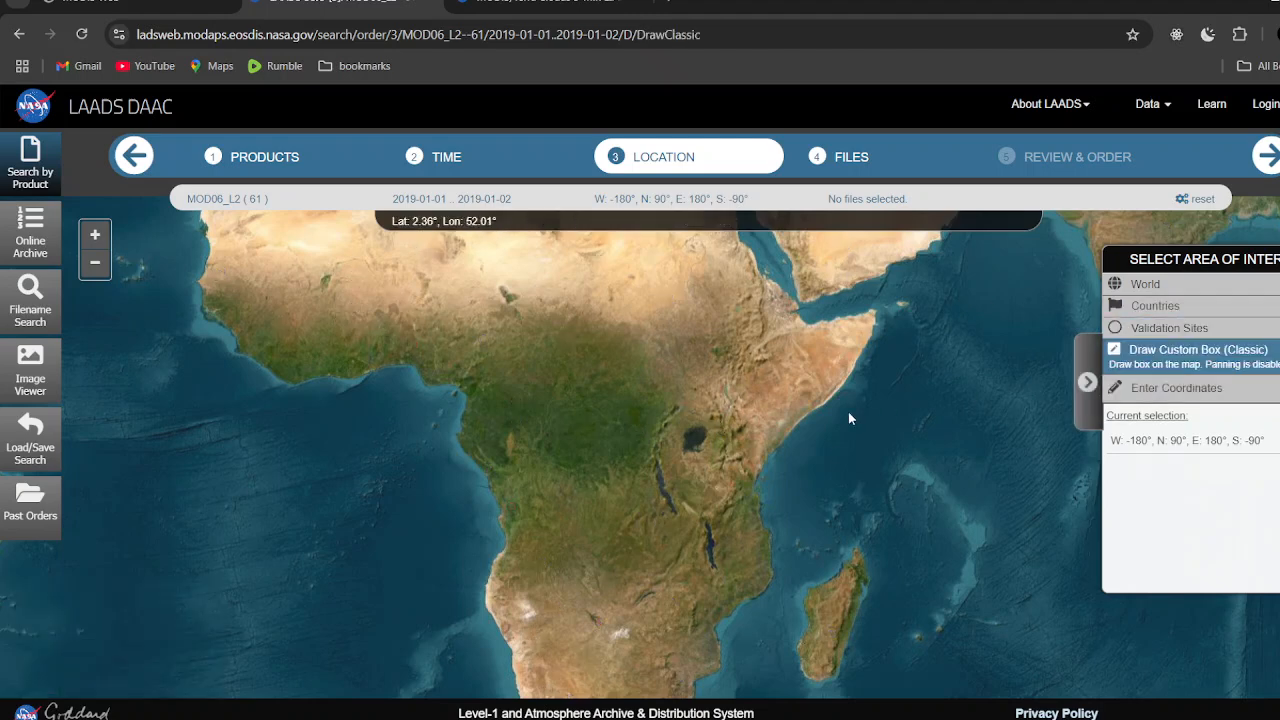
scroll(798, 427, "up", 1)
left_click_drag(691, 366, 745, 423)
left_click_drag(628, 439, 693, 519)
left_click_drag(734, 465, 792, 513)
scroll(740, 488, "down", 3)
scroll(748, 505, "up", 4)
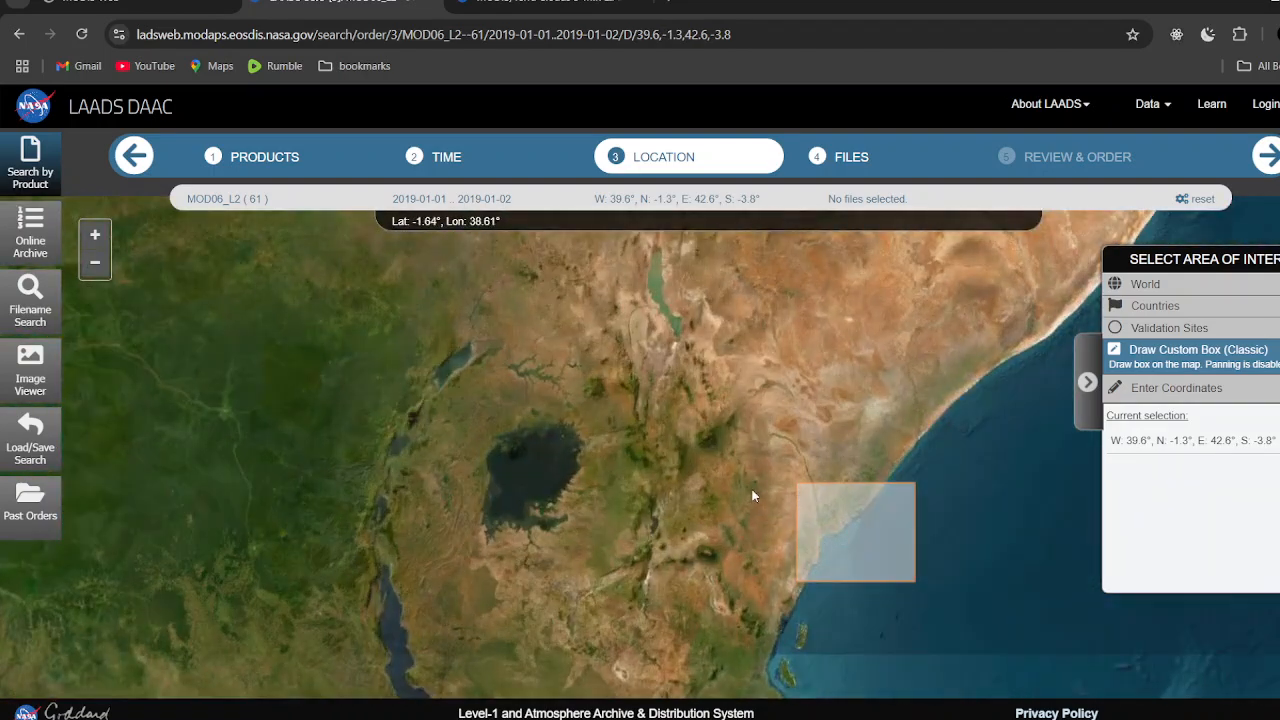
Redraw the custom box on the Kenyan coast at about W 39.4°, N -2.5°, E 40.9°, S -3.6°, and open the coordinate entry option.
left_click_drag(808, 357, 852, 389)
left_click_drag(752, 451, 808, 514)
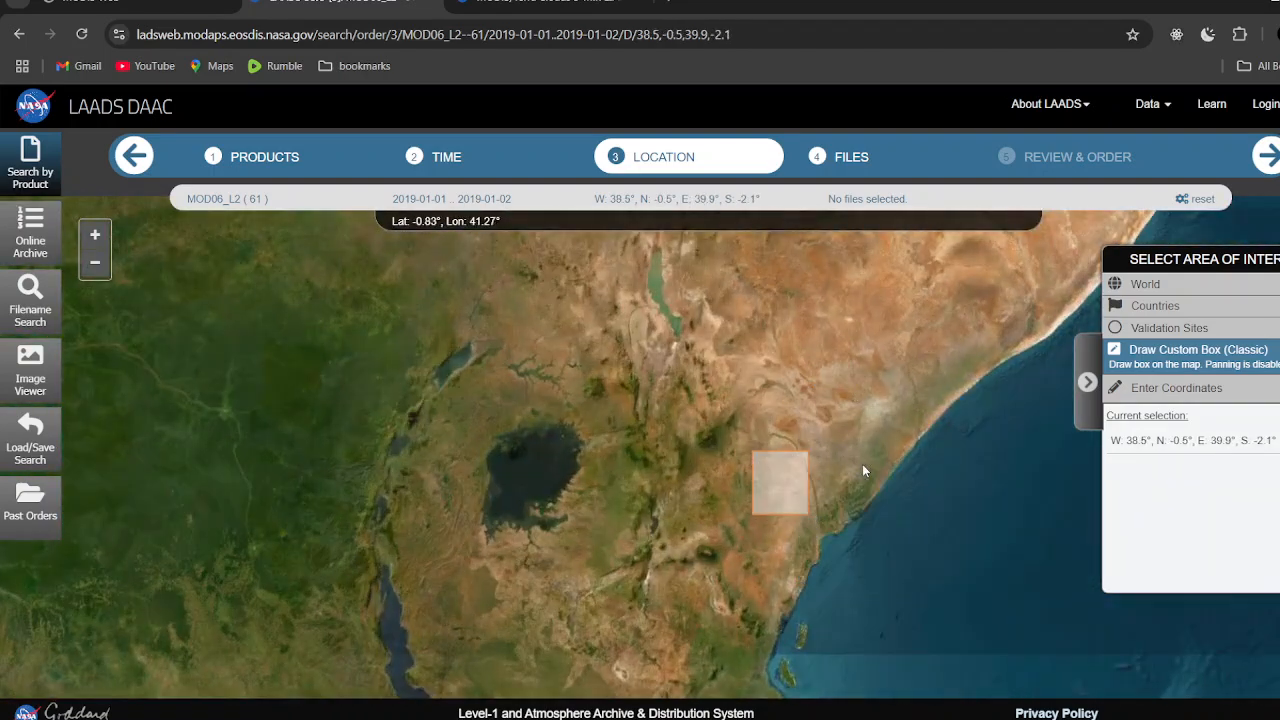
left_click_drag(858, 463, 904, 496)
left_click_drag(744, 490, 806, 566)
left_click_drag(606, 537, 665, 593)
left_click_drag(789, 530, 850, 577)
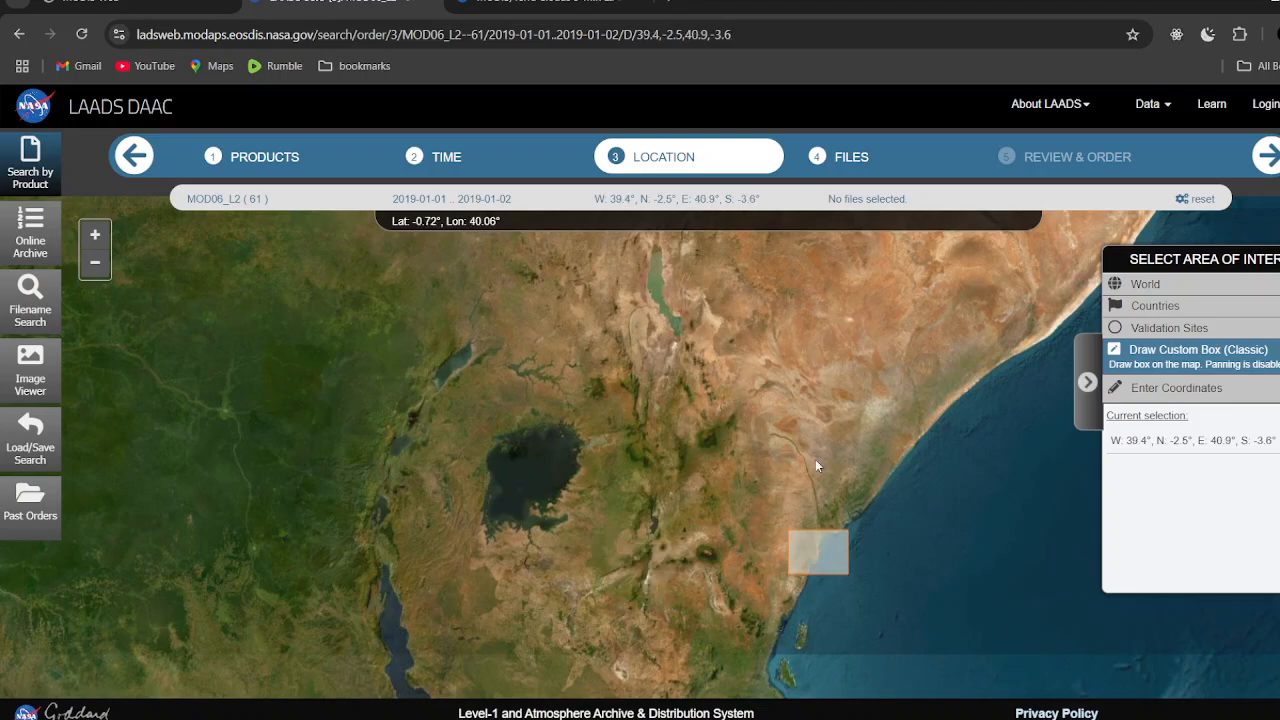
scroll(815, 459, "down", 1)
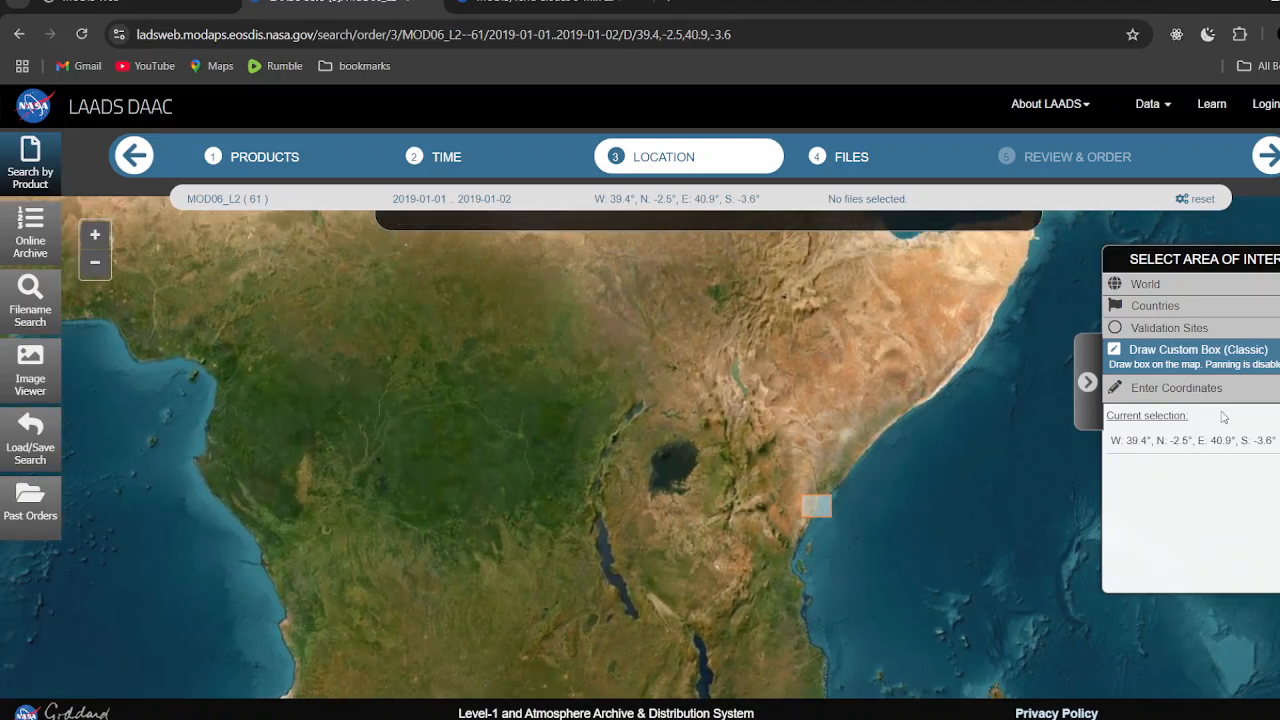
left_click(1170, 390)
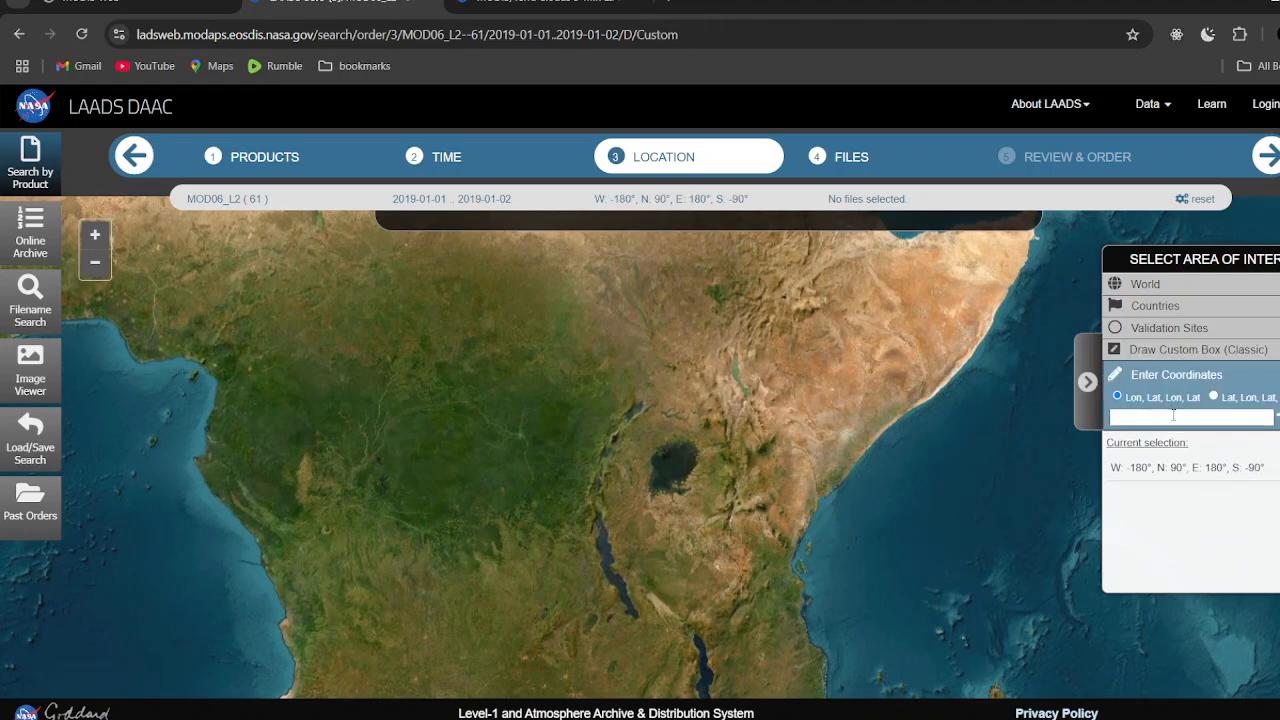
left_click(1155, 414)
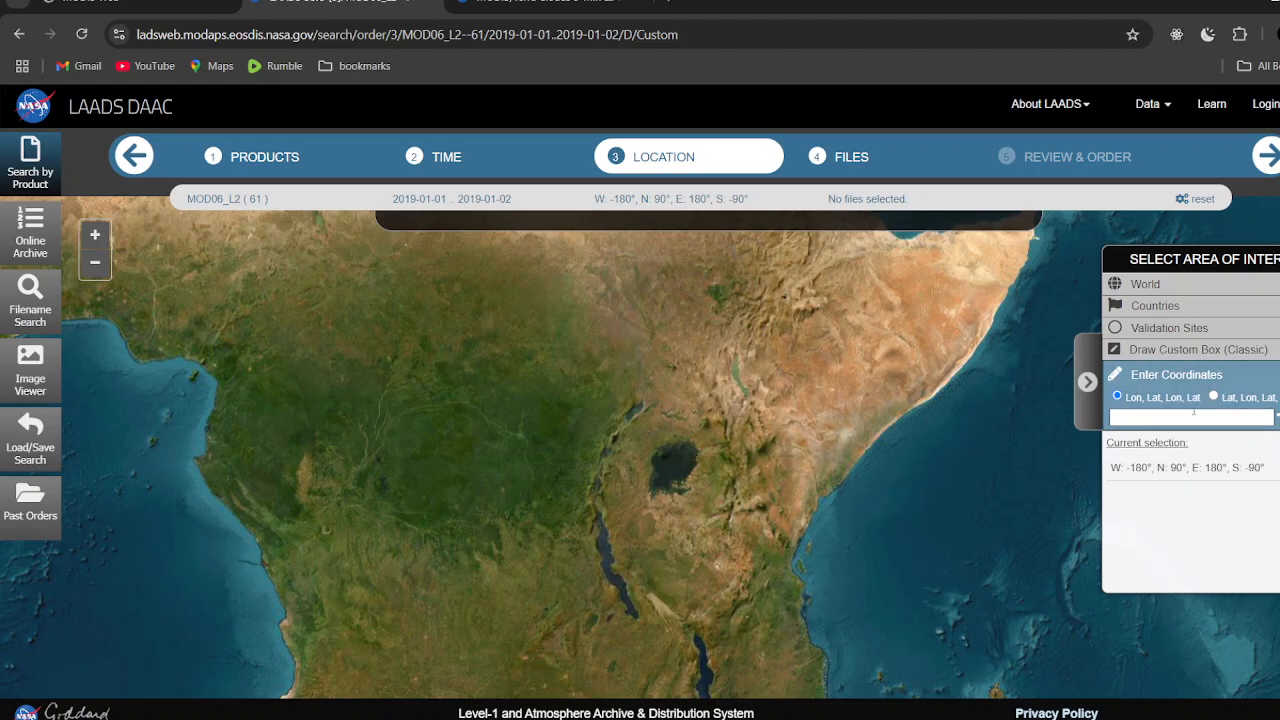
Select Kenya by country as the area of interest and list the files matching the search.
left_click(1150, 306)
left_click(781, 437)
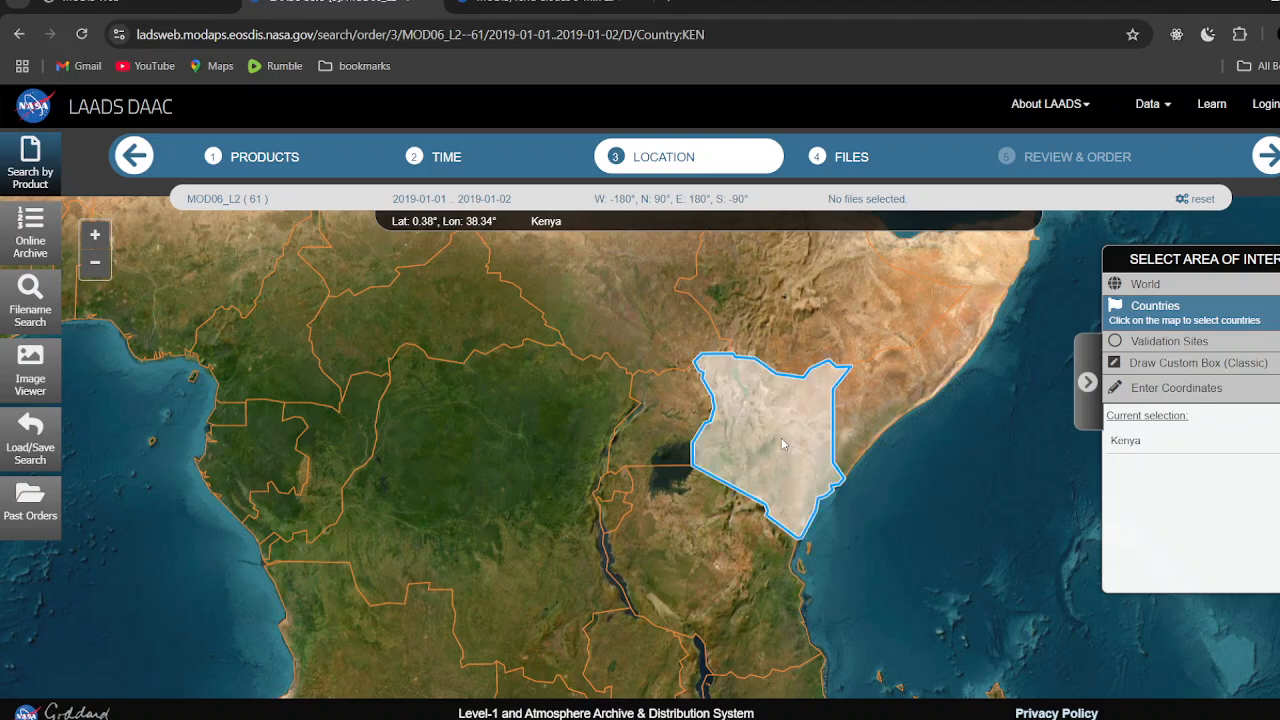
left_click(851, 160)
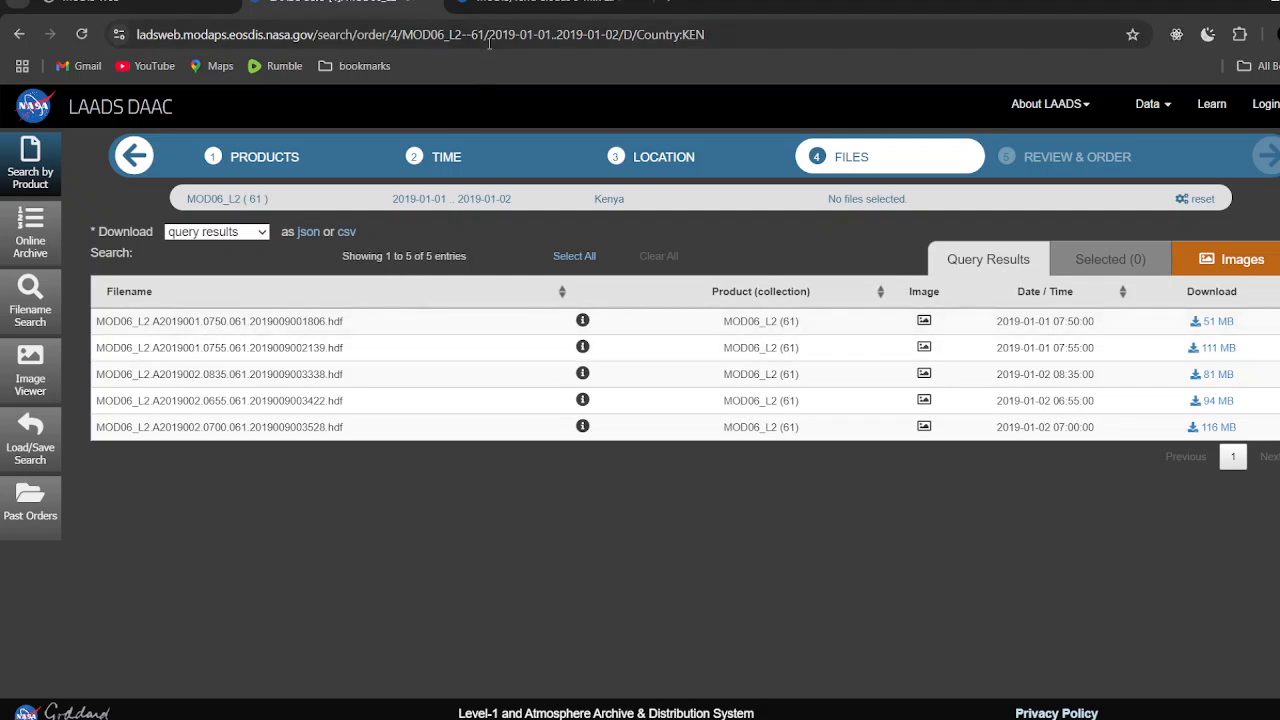
Check the file naming convention on the MOD06_L2 product information page and return to the file search results.
left_click(519, 5)
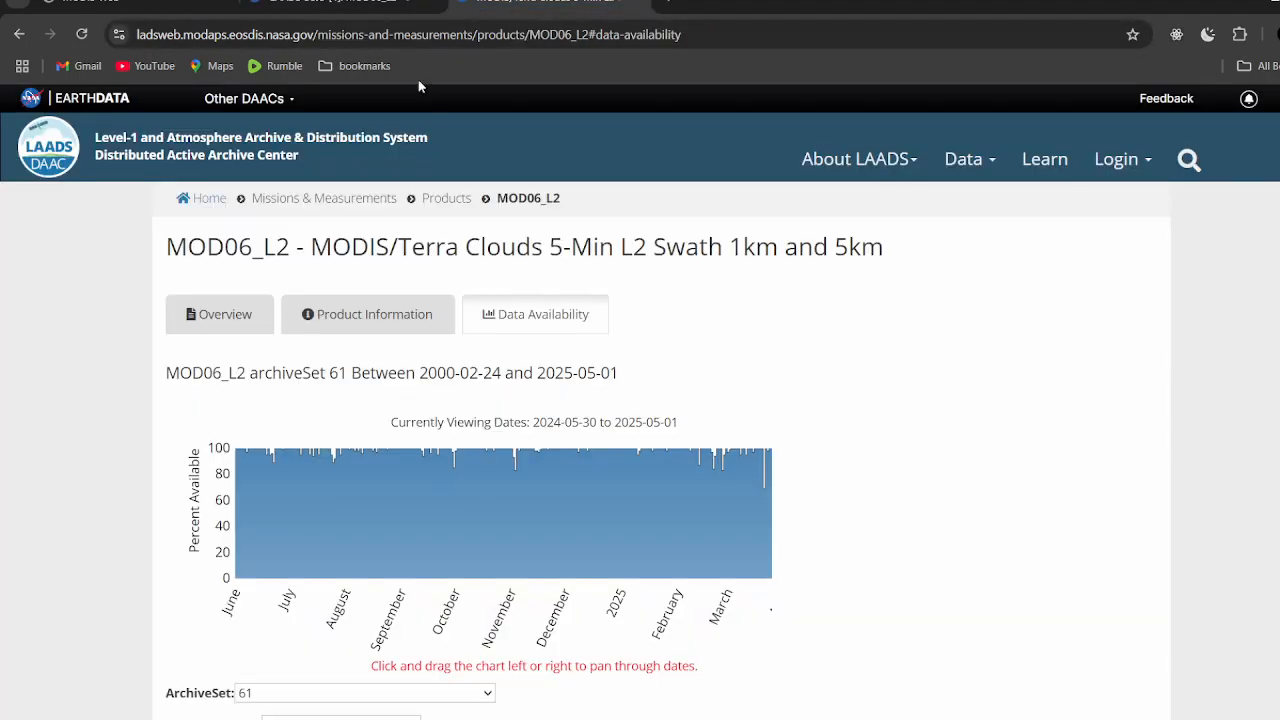
left_click(345, 316)
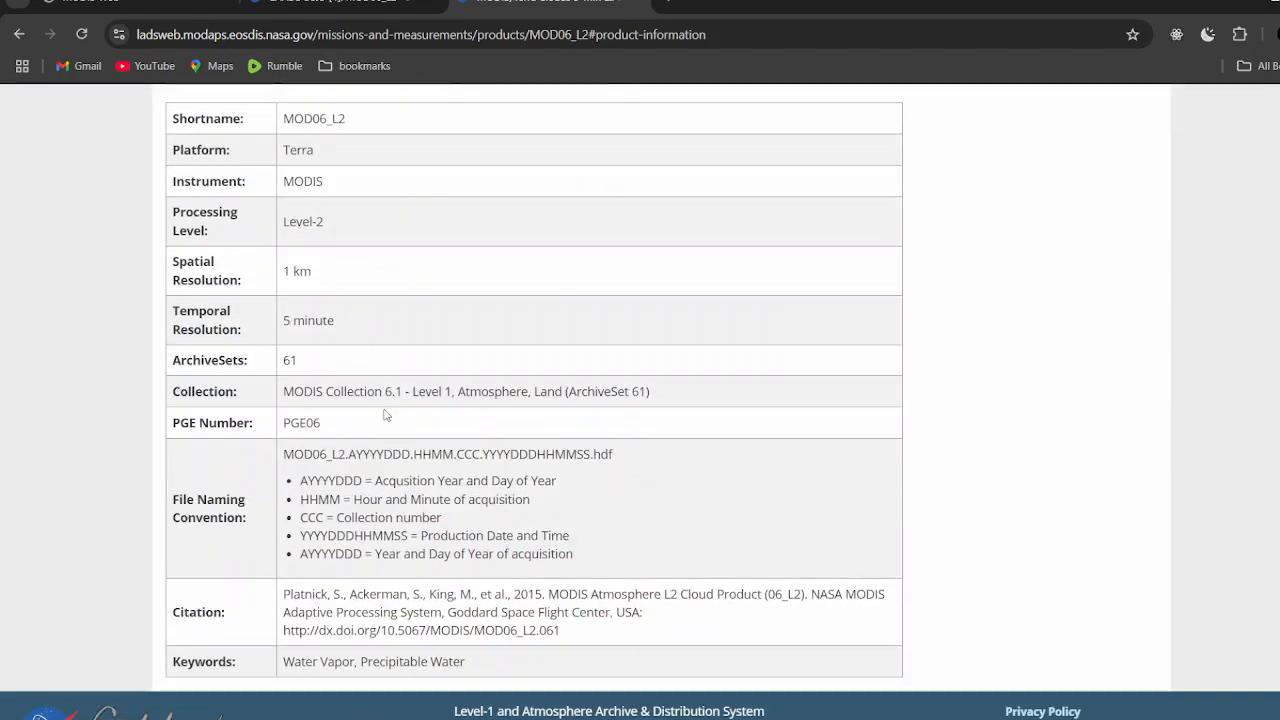
left_click(345, 5)
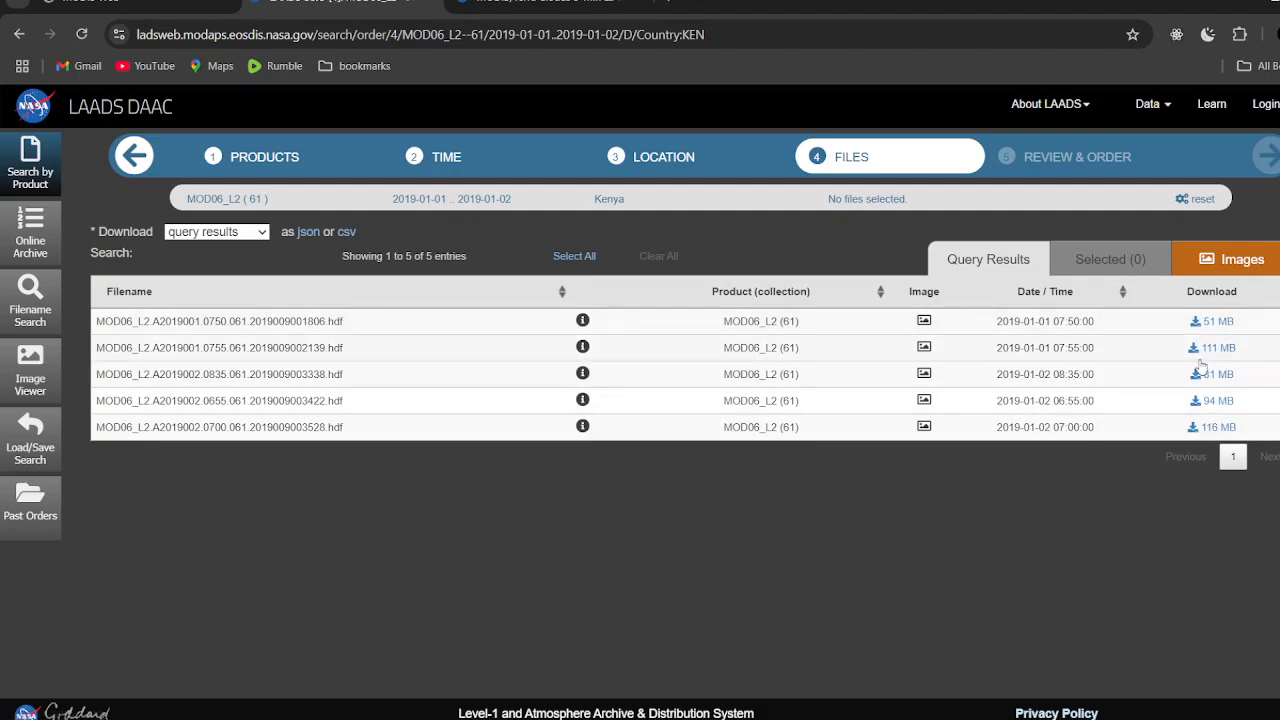
Start downloading MOD06_L2.A2019001.0750.061.2019009001806.hdf from the results, check its progress and cancel the download.
left_click(1211, 323)
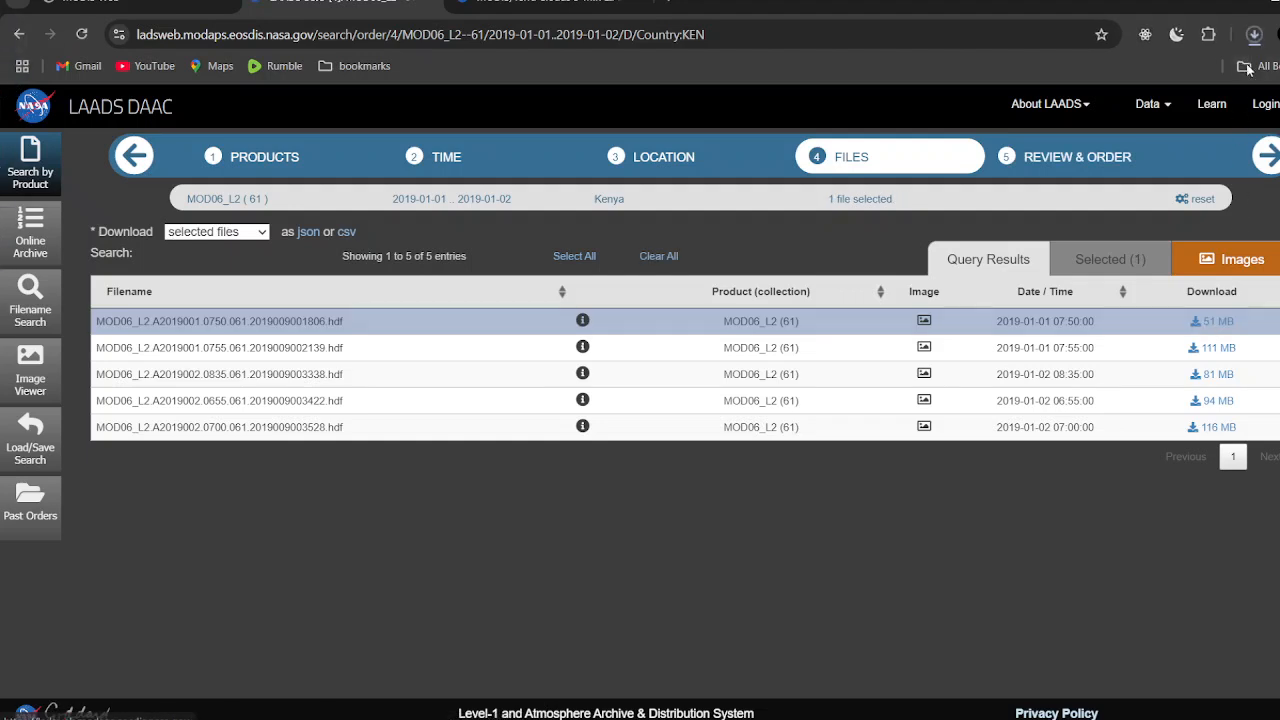
left_click(1255, 37)
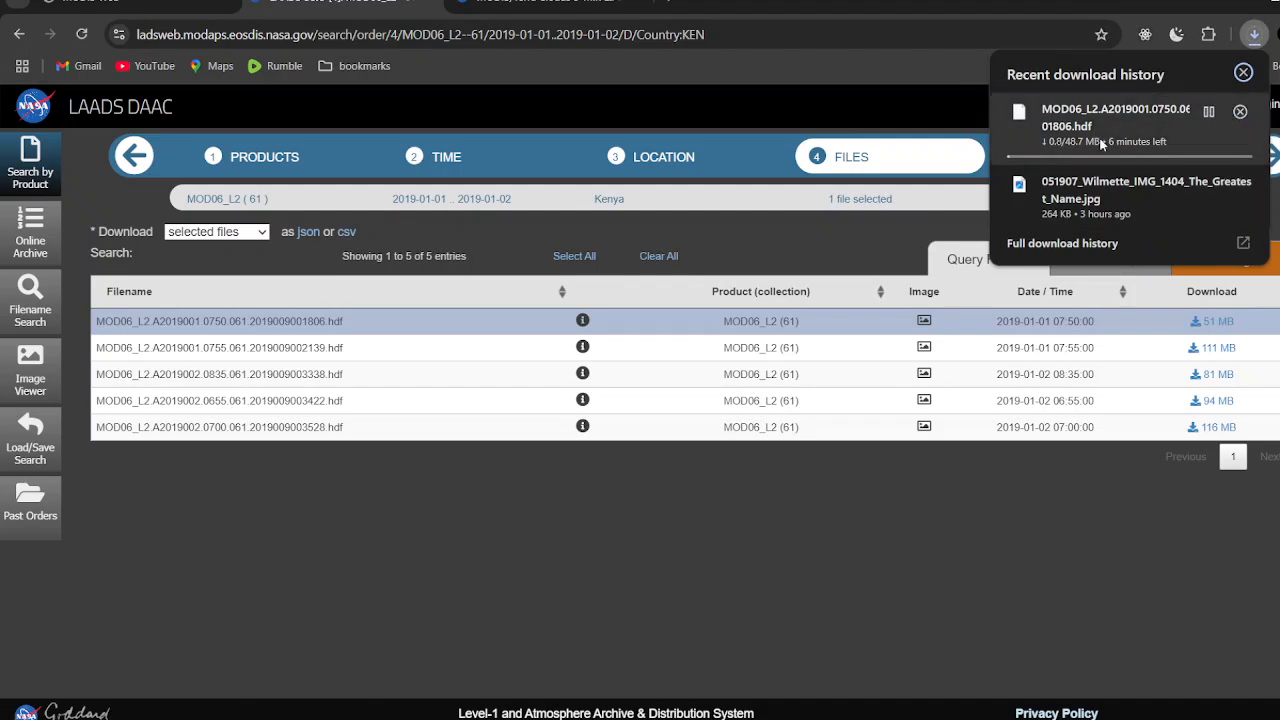
left_click(1257, 38)
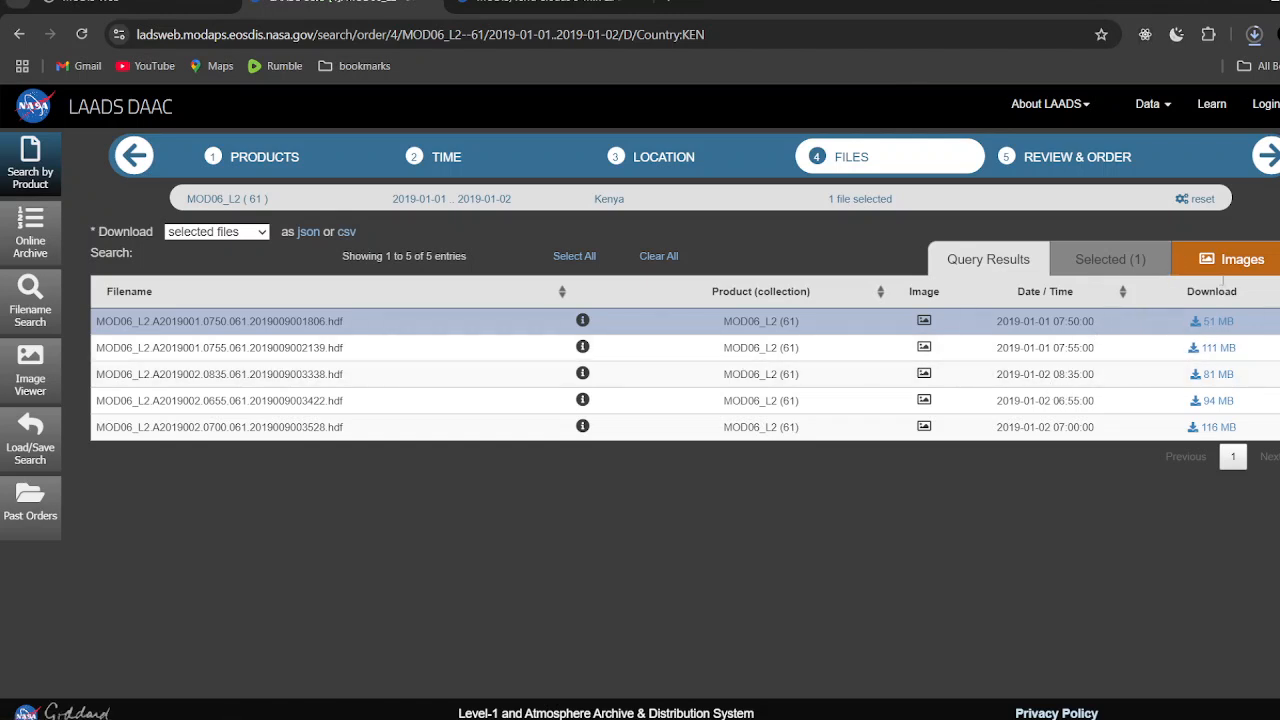
left_click(1254, 34)
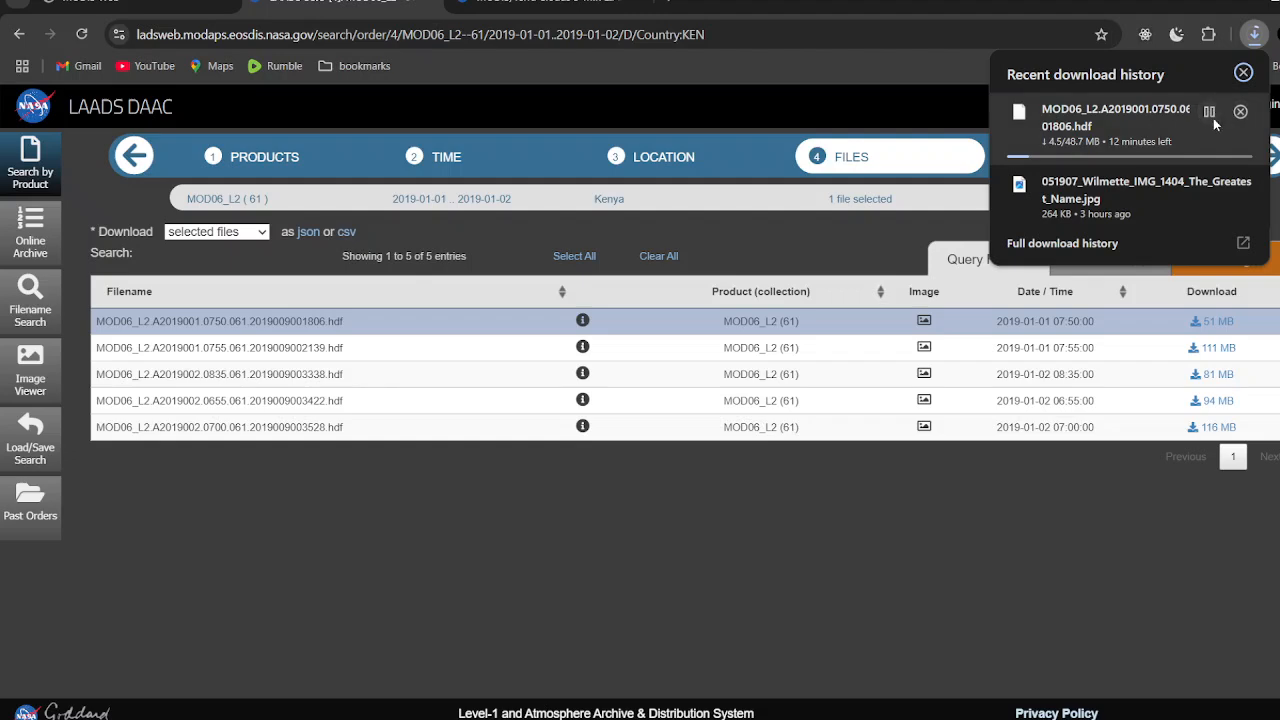
left_click(1208, 112)
left_click(1240, 113)
left_click(886, 118)
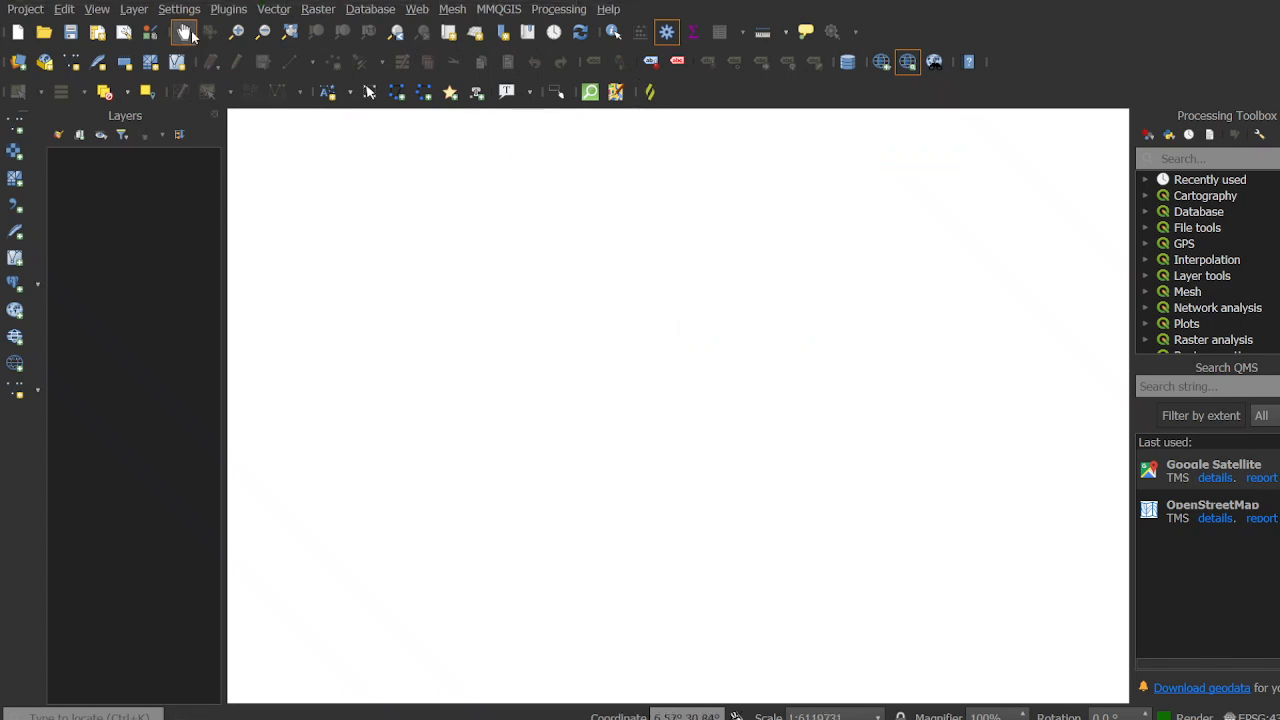
Switch to QGIS, start adding a raster layer and open the file browser for its source dataset.
left_click(135, 9)
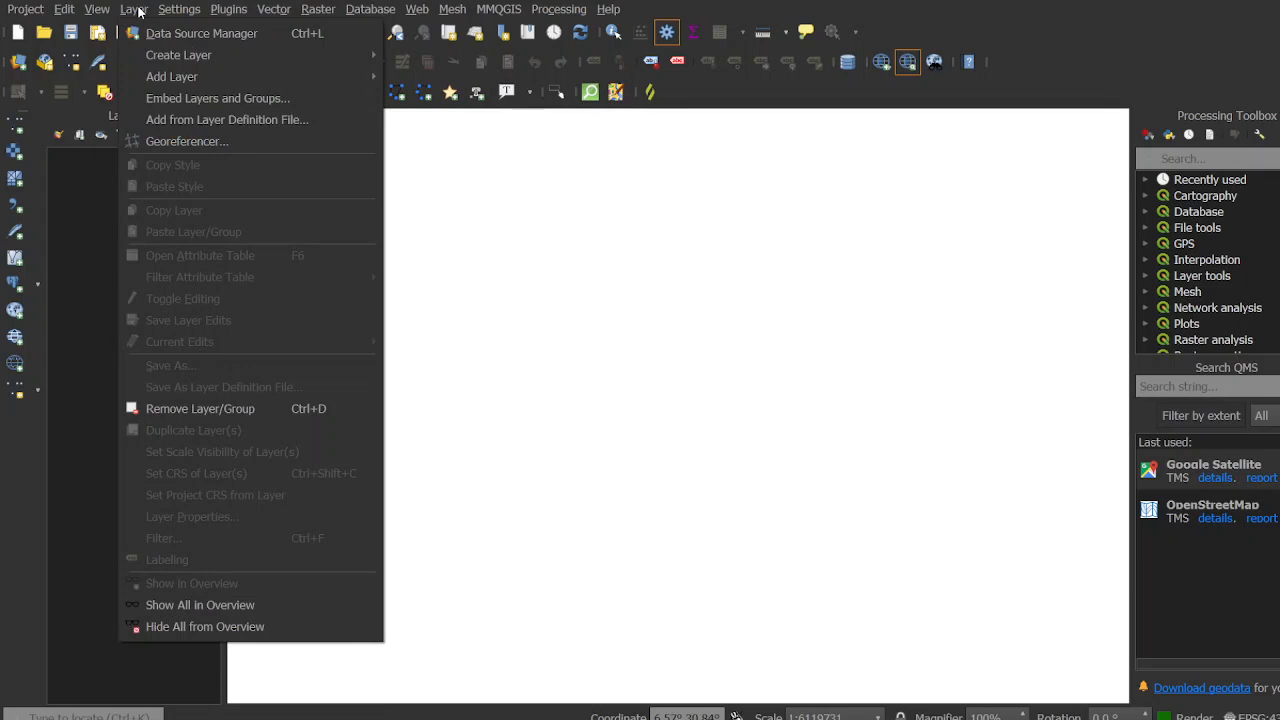
mouse_move(300, 76)
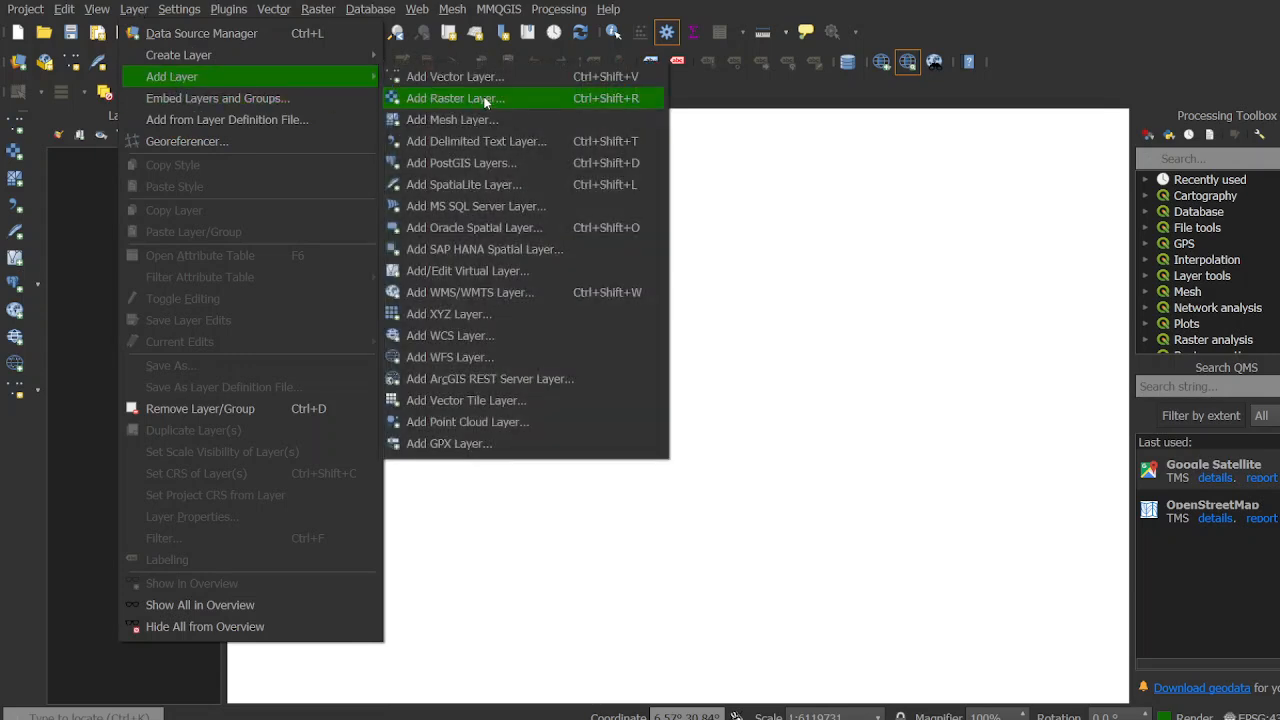
left_click(487, 98)
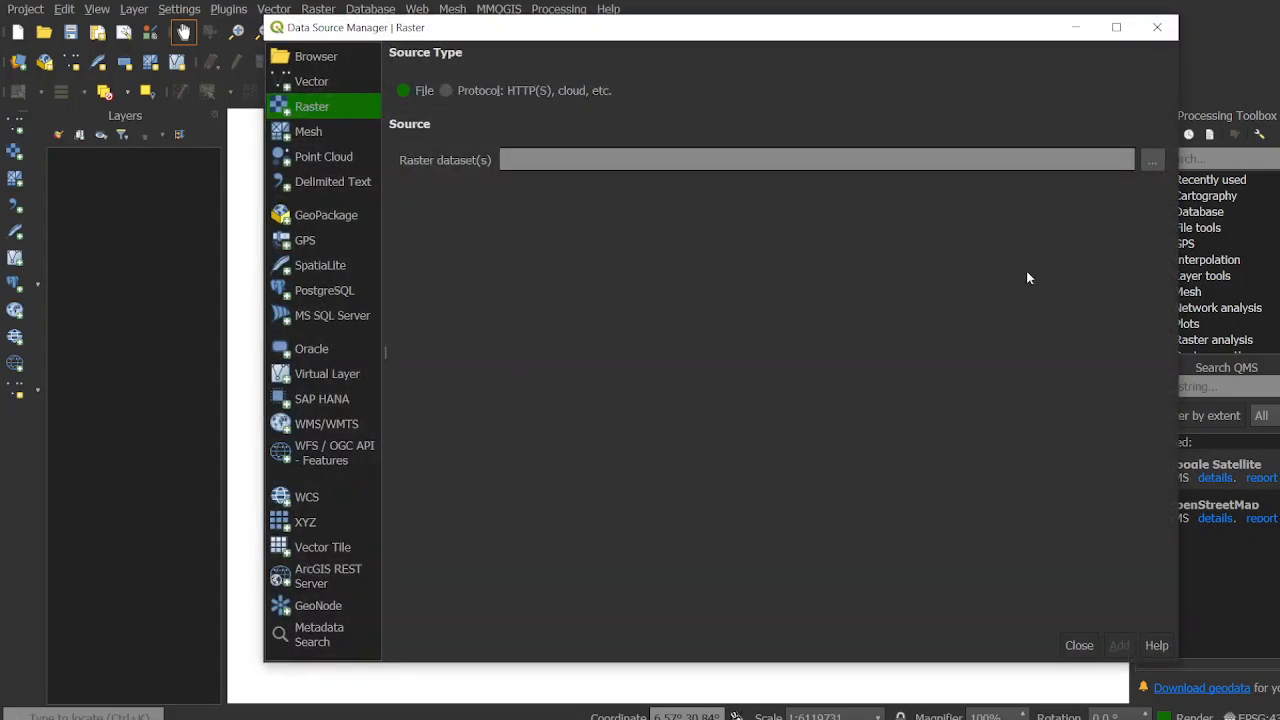
left_click(1152, 163)
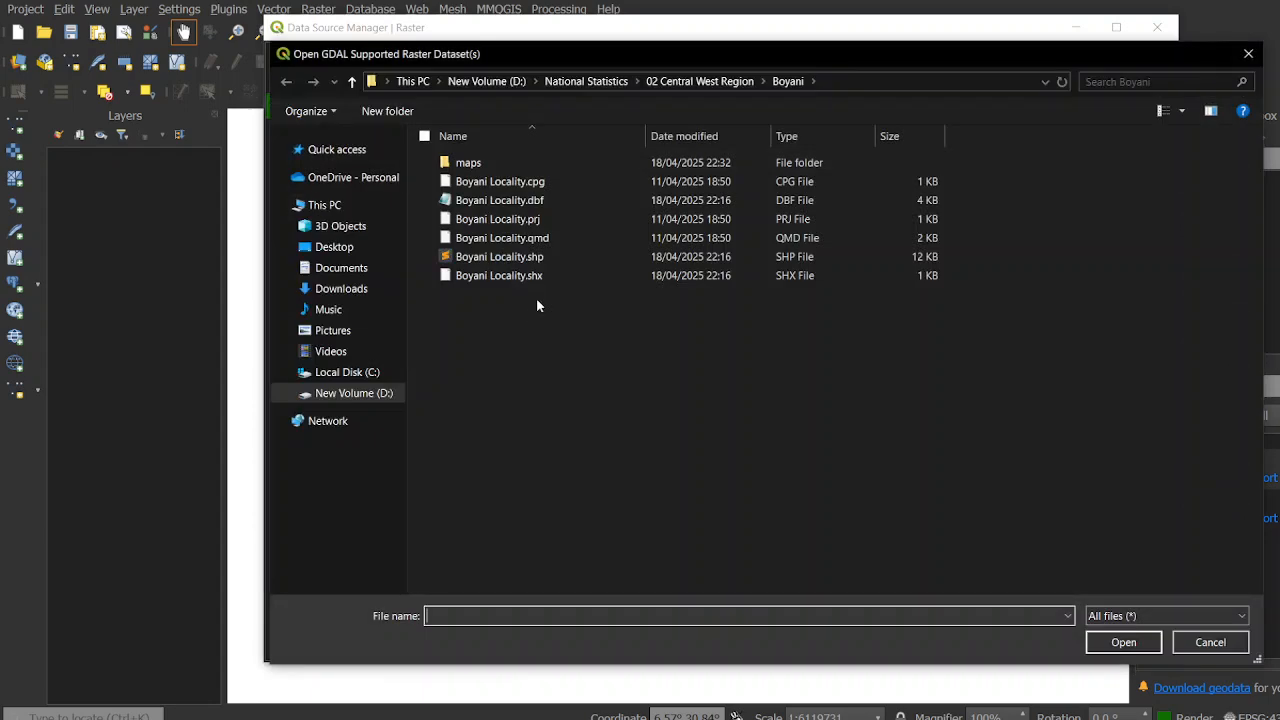
Choose MOD06_L2.A2019001.0750.061.2019009001806.hdf from D:\Solarjiji\MODIS CLOUDS DATA JAN 1_2_2019 as the raster dataset and list its sublayers.
left_click(505, 81)
scroll(700, 415, "down", 15)
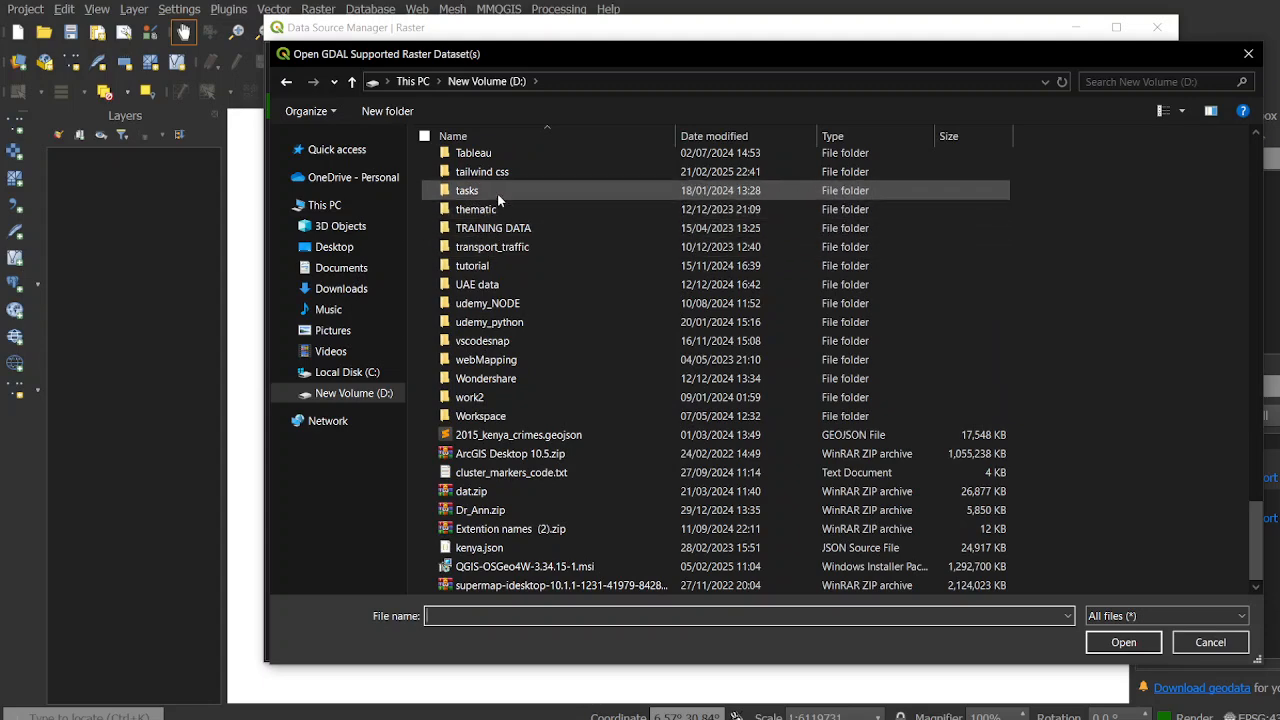
scroll(497, 192, "up", 1)
scroll(500, 245, "up", 1)
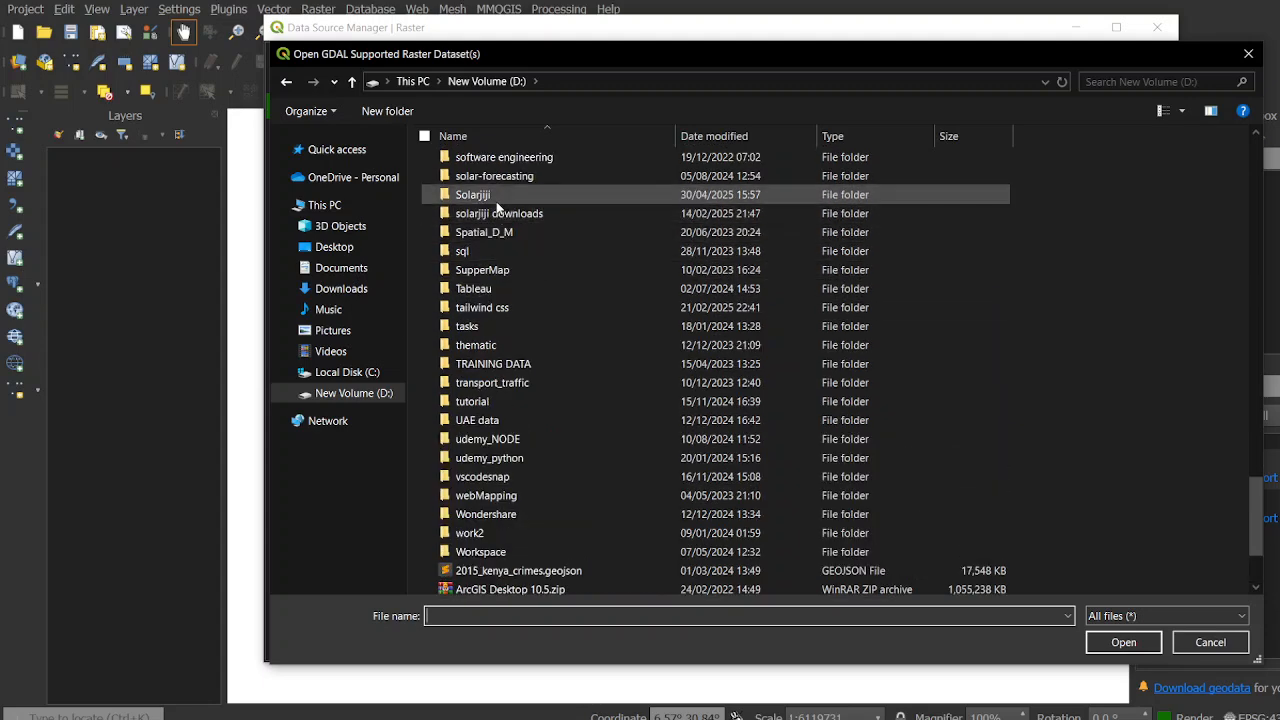
double_click(490, 196)
double_click(493, 187)
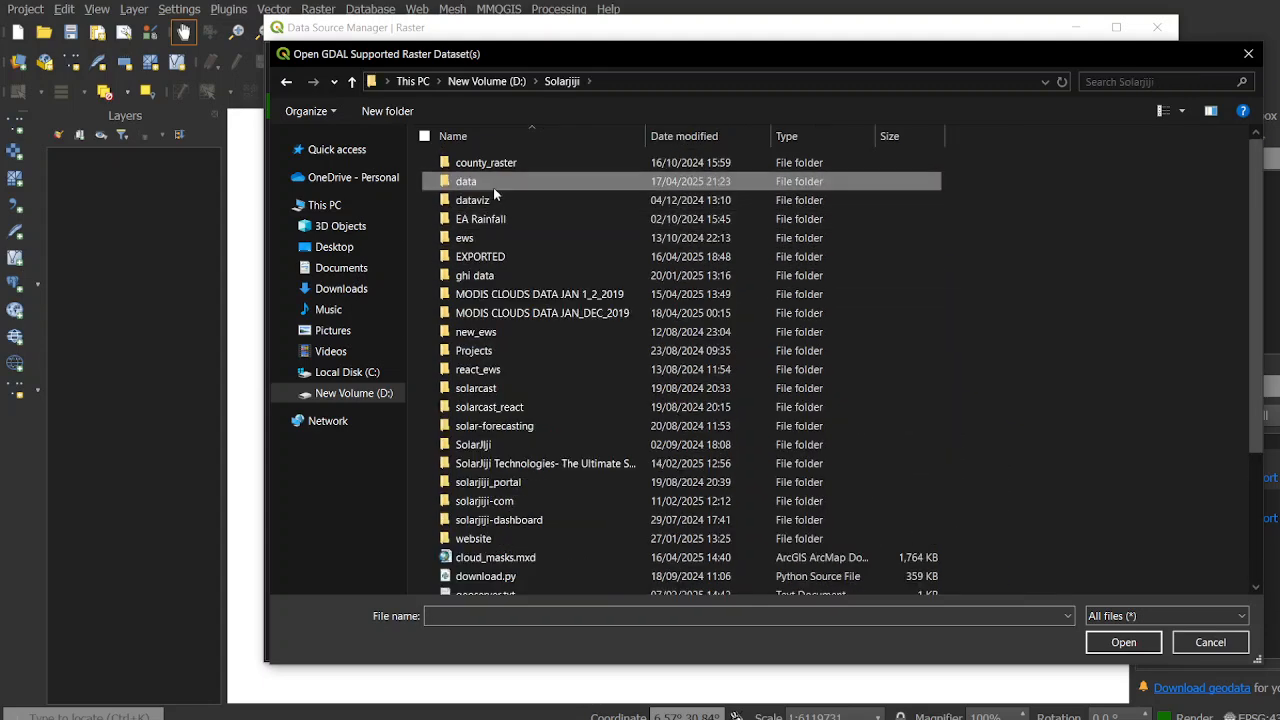
left_click(286, 81)
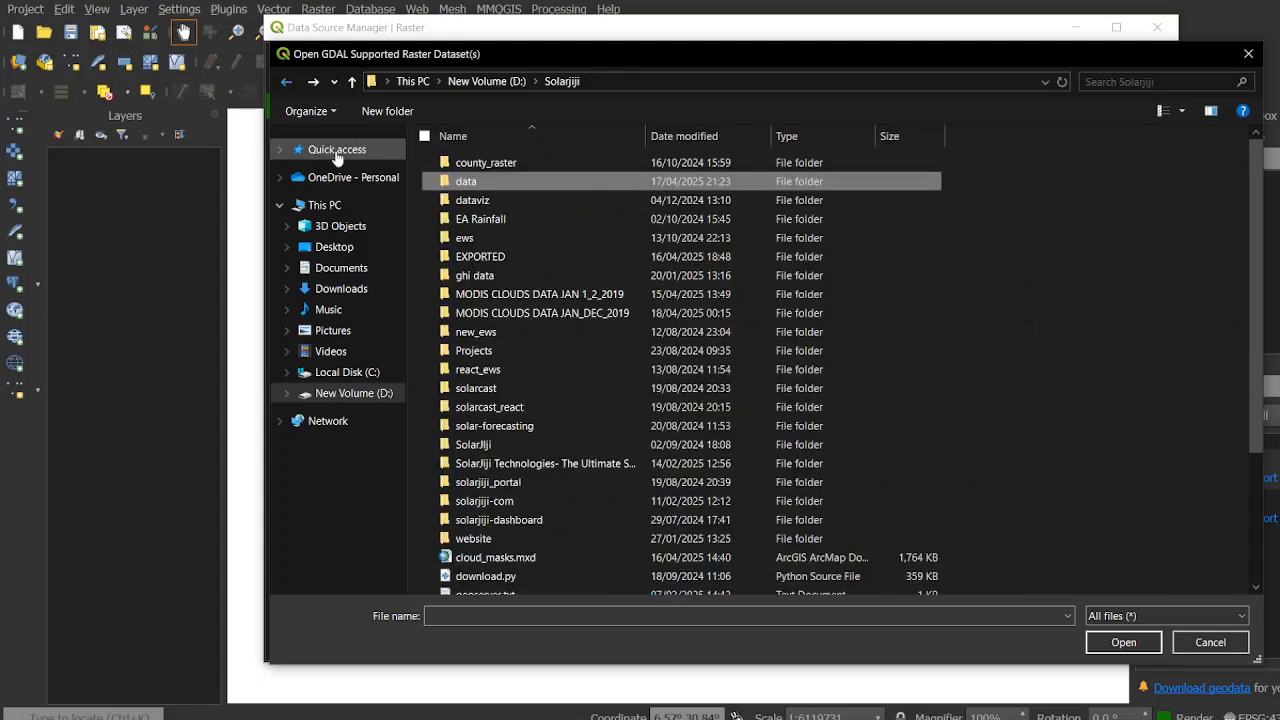
double_click(551, 295)
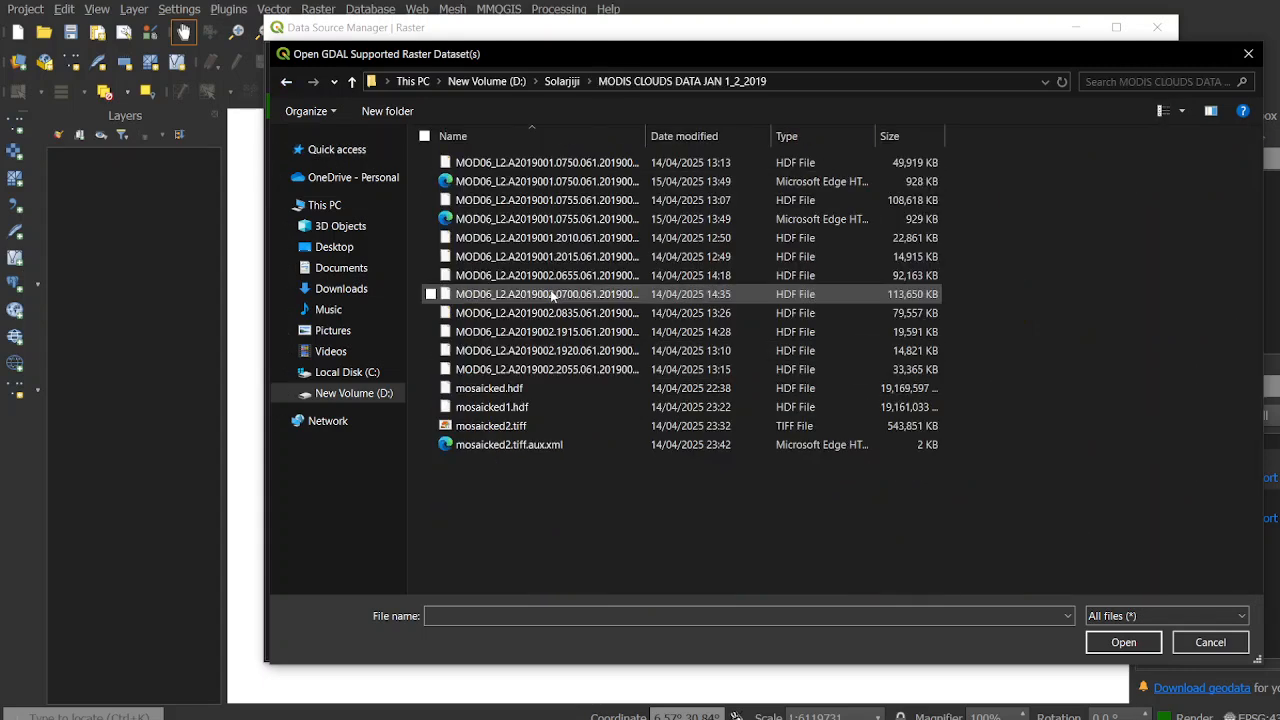
left_click(548, 168)
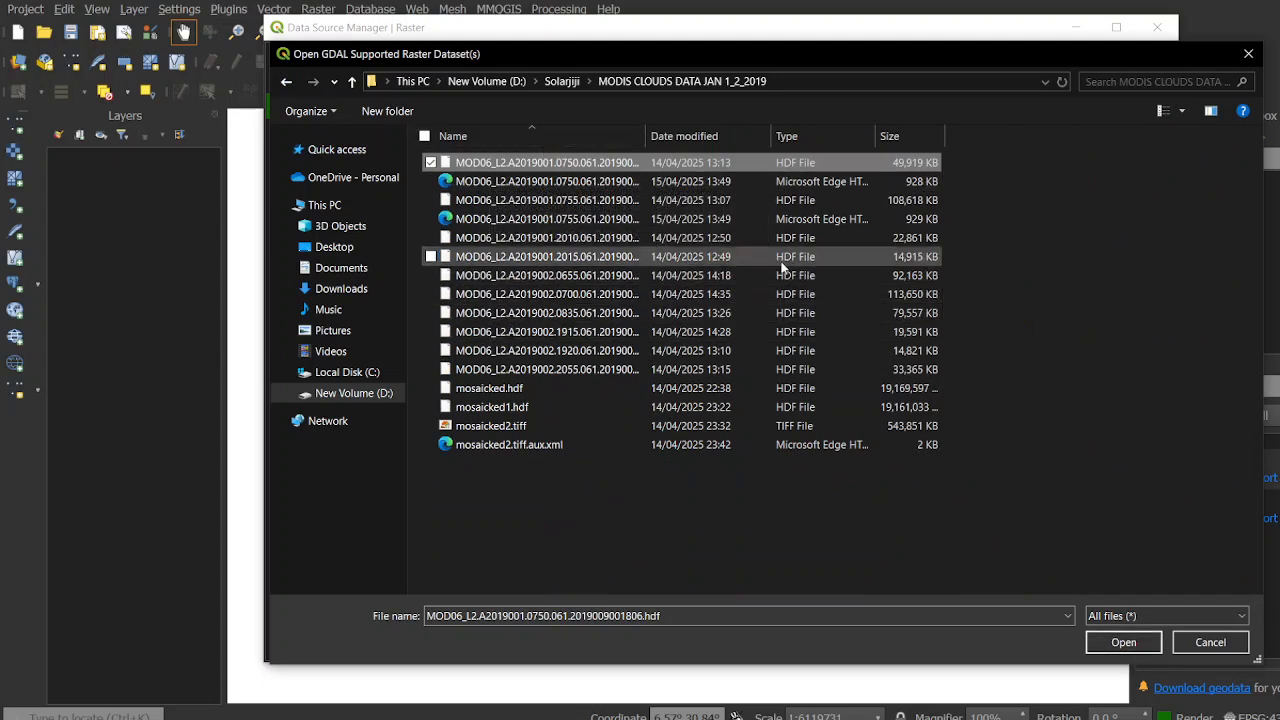
left_click(1122, 643)
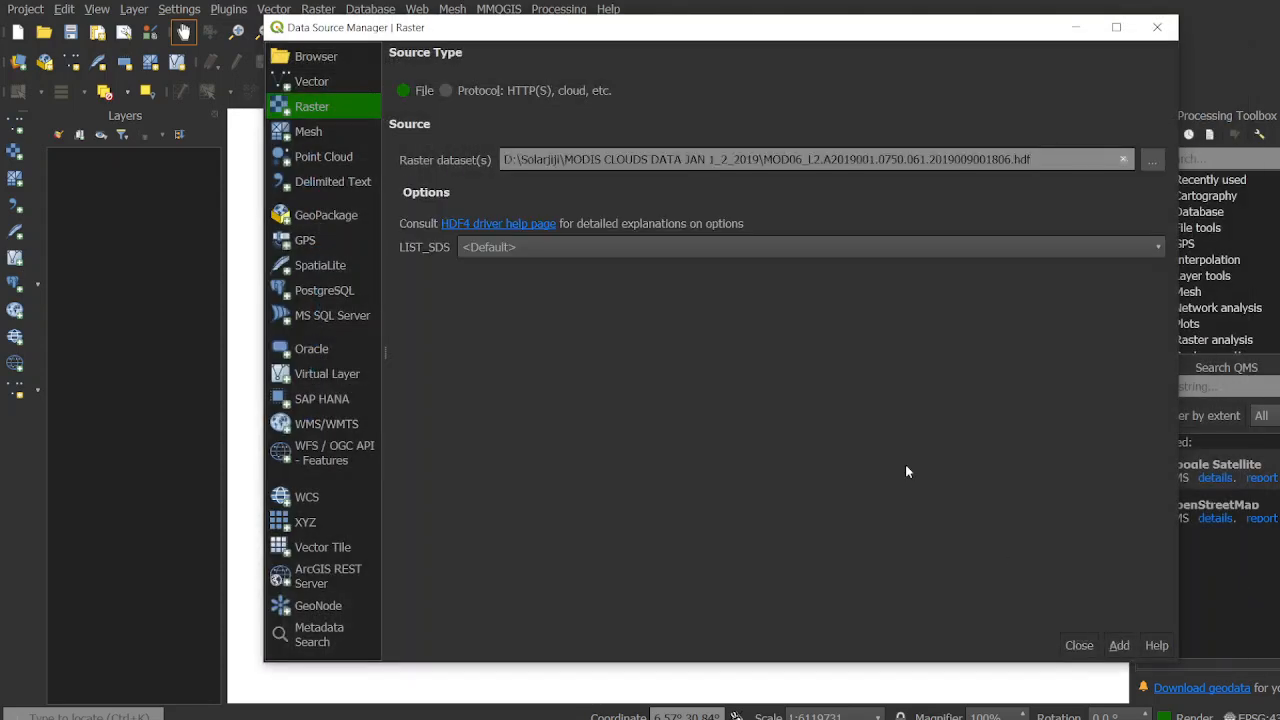
left_click(1120, 646)
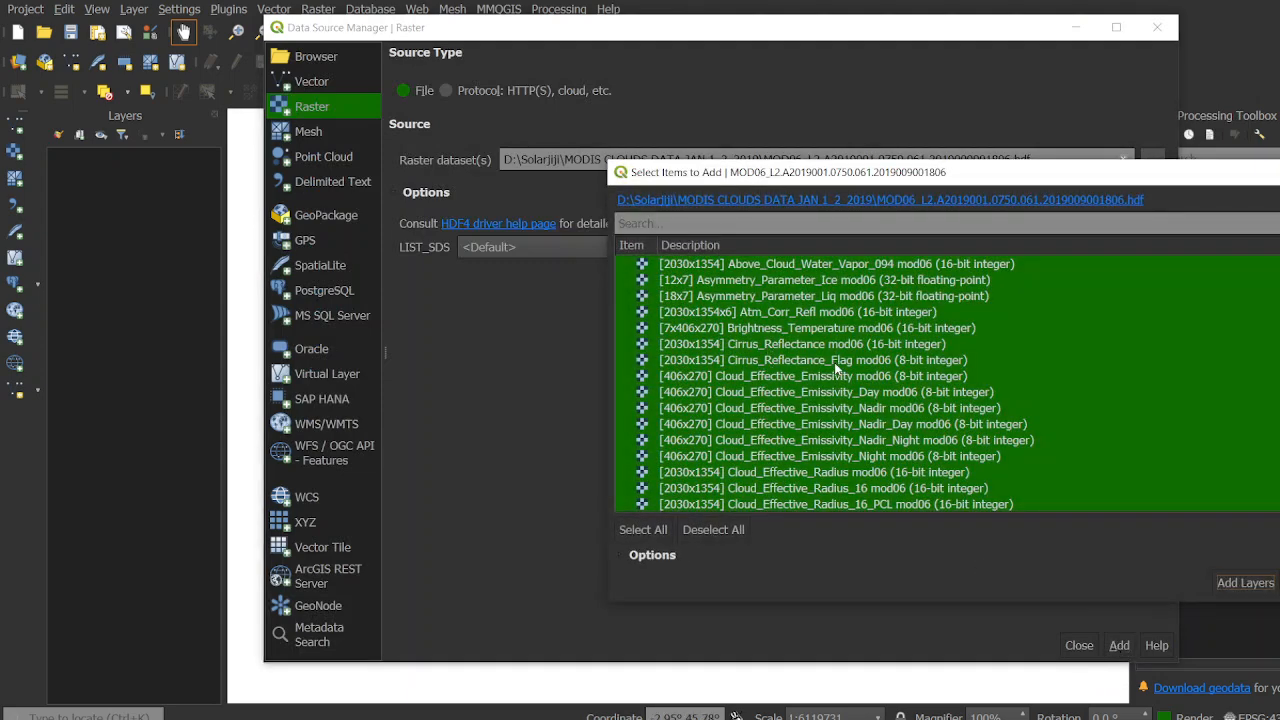
Examine the cloud, water path, solar angle and surface sublayers available in the HDF file.
scroll(834, 362, "down", 15)
scroll(817, 315, "up", 11)
scroll(817, 318, "up", 4)
scroll(791, 378, "down", 18)
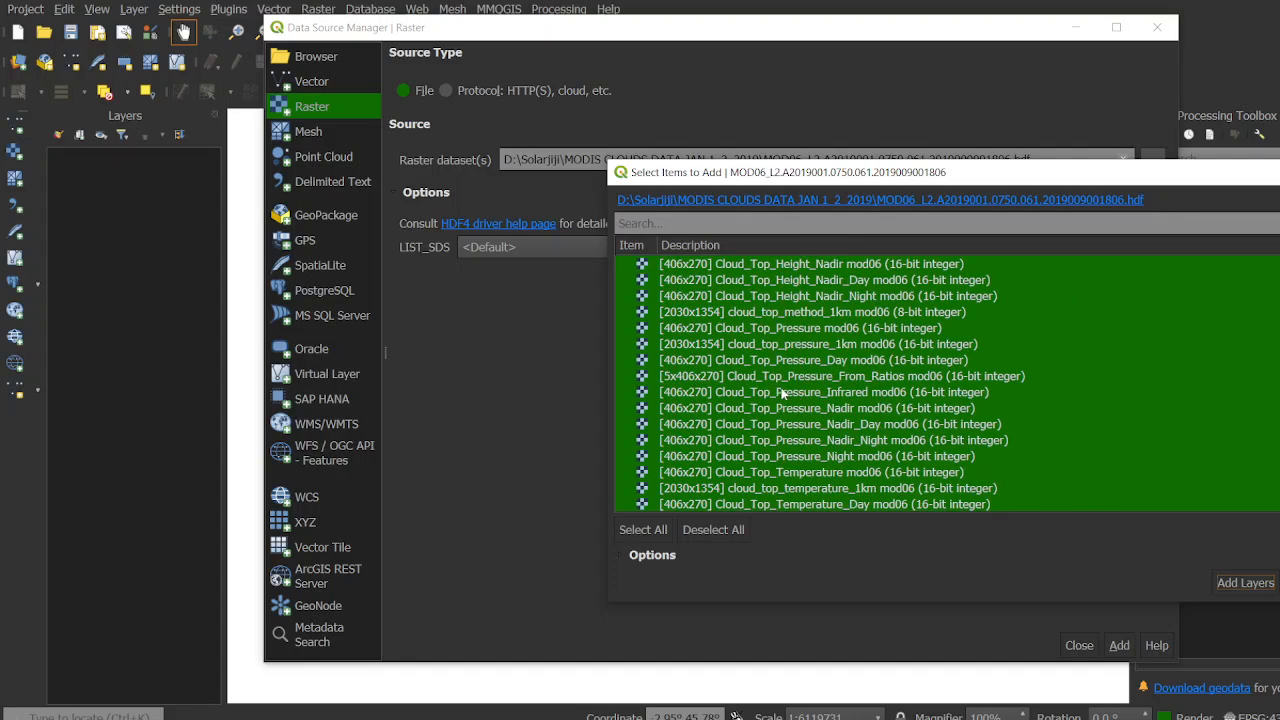
scroll(783, 393, "down", 4)
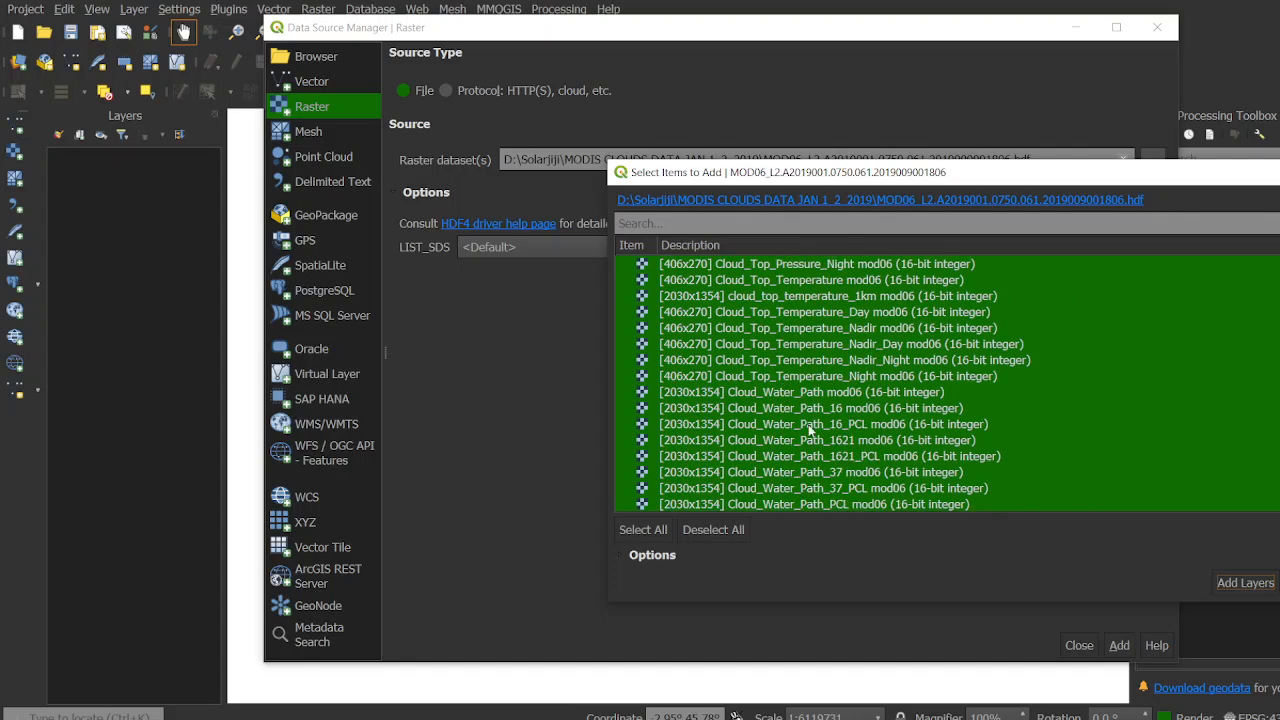
scroll(773, 400, "down", 15)
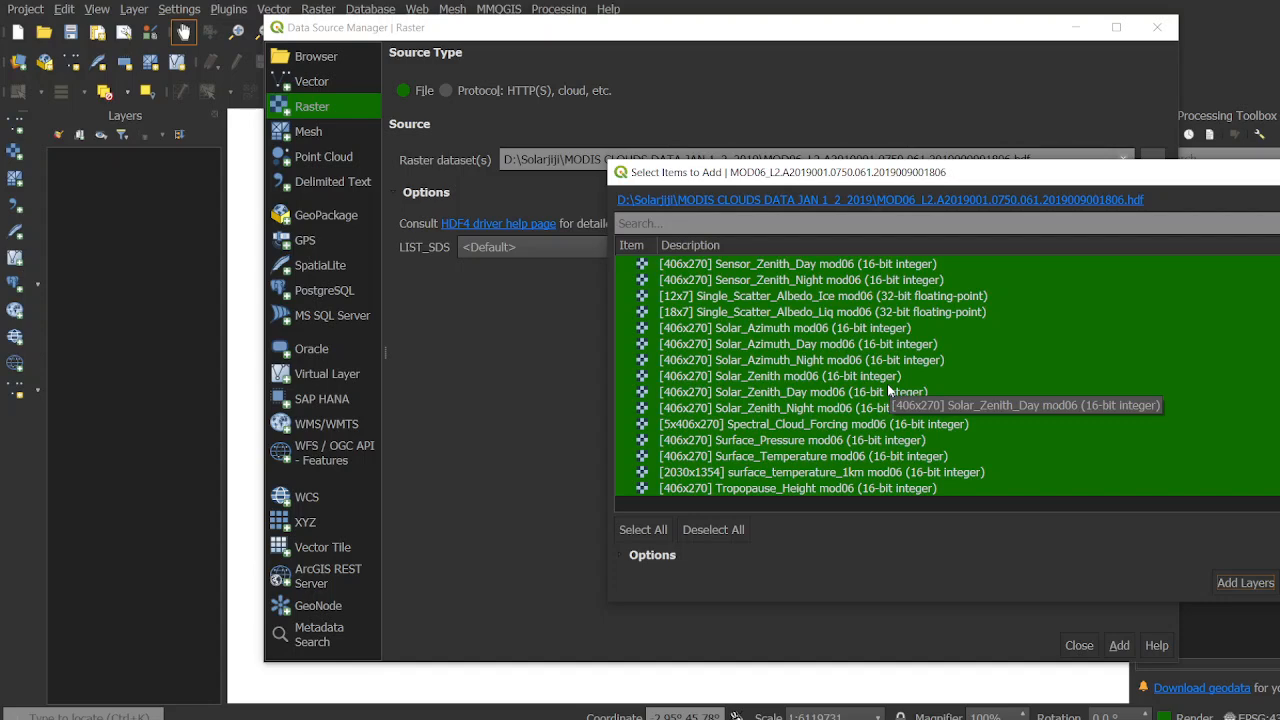
scroll(887, 384, "up", 15)
scroll(885, 392, "down", 12)
scroll(885, 392, "up", 4)
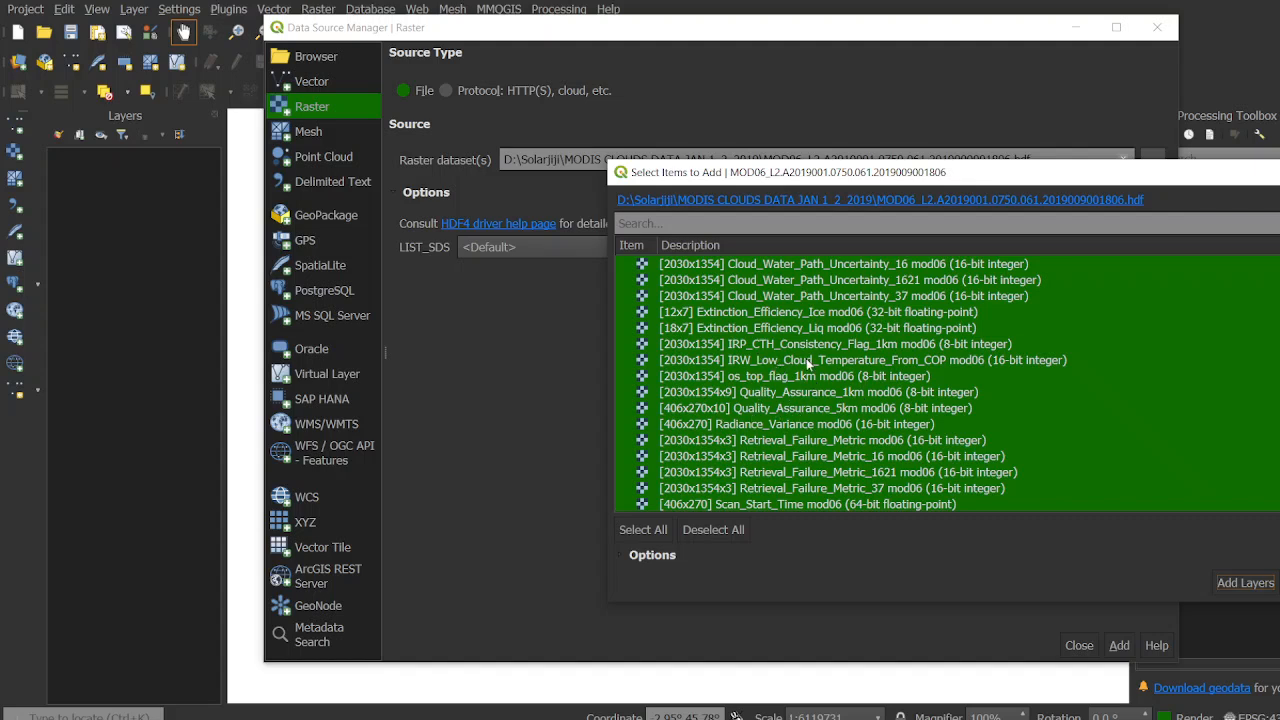
scroll(805, 360, "up", 4)
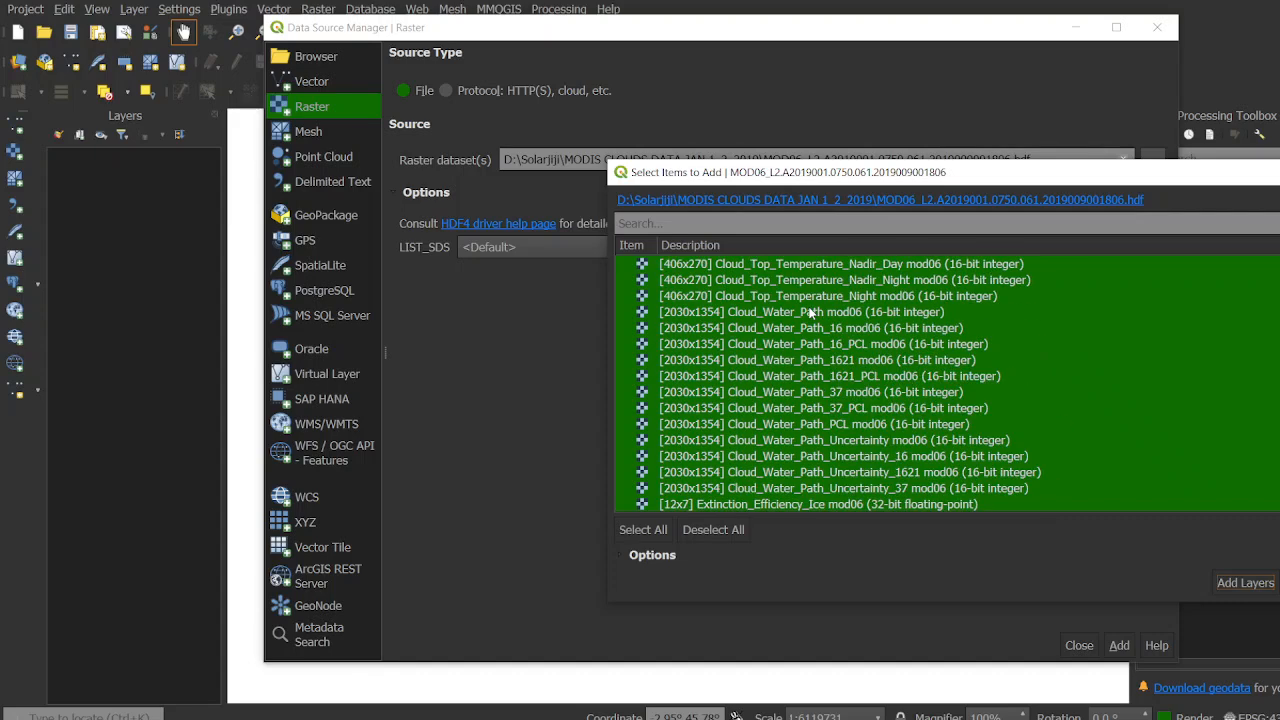
scroll(782, 326, "up", 3)
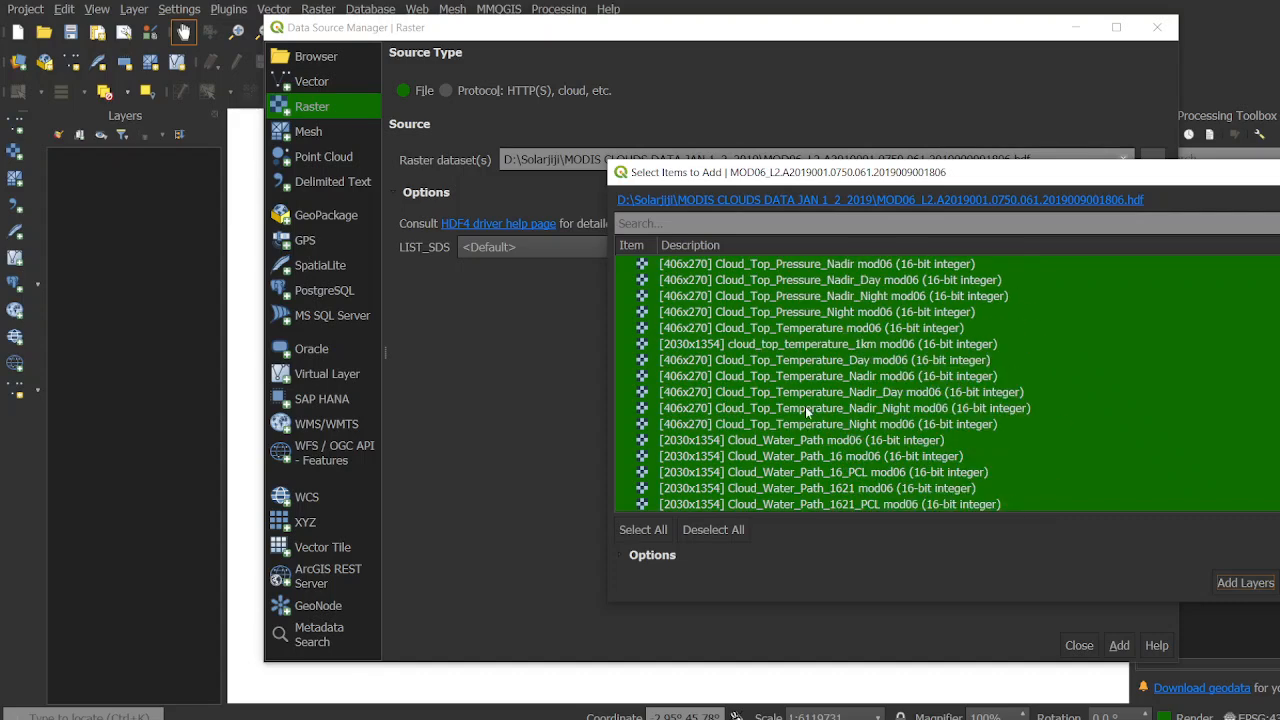
scroll(810, 412, "down", 4)
scroll(815, 410, "down", 8)
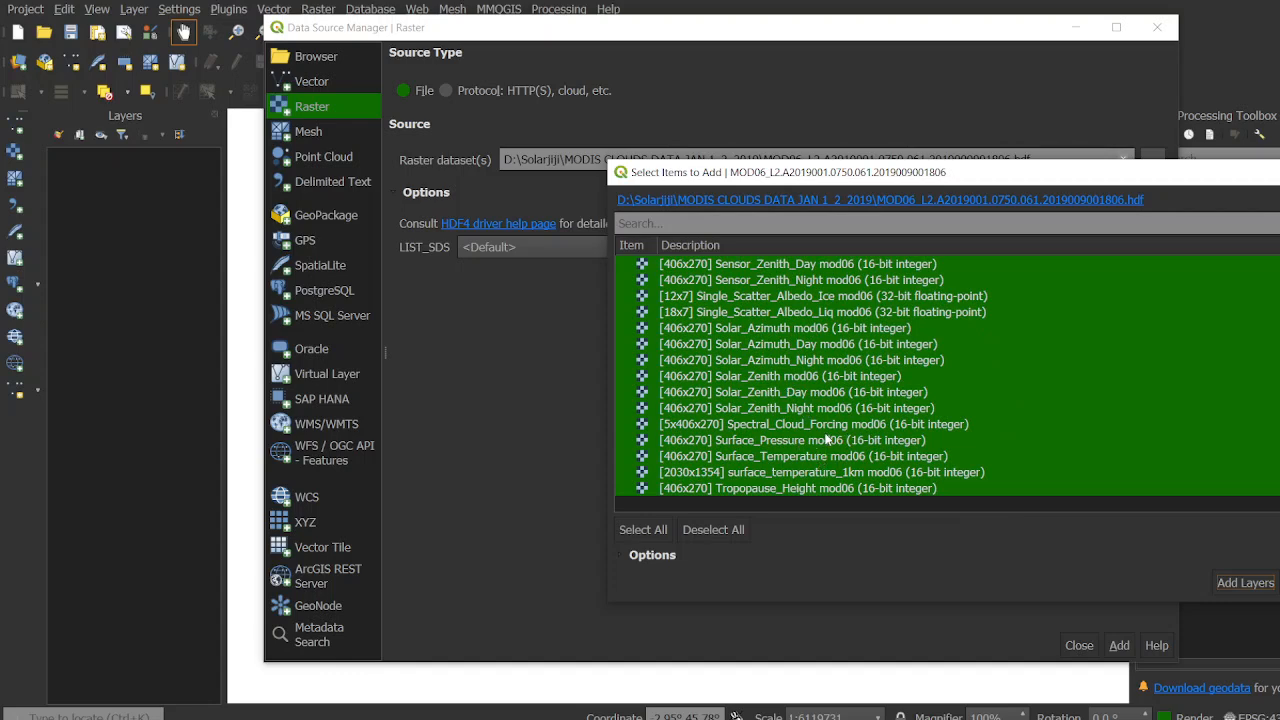
scroll(827, 440, "up", 20)
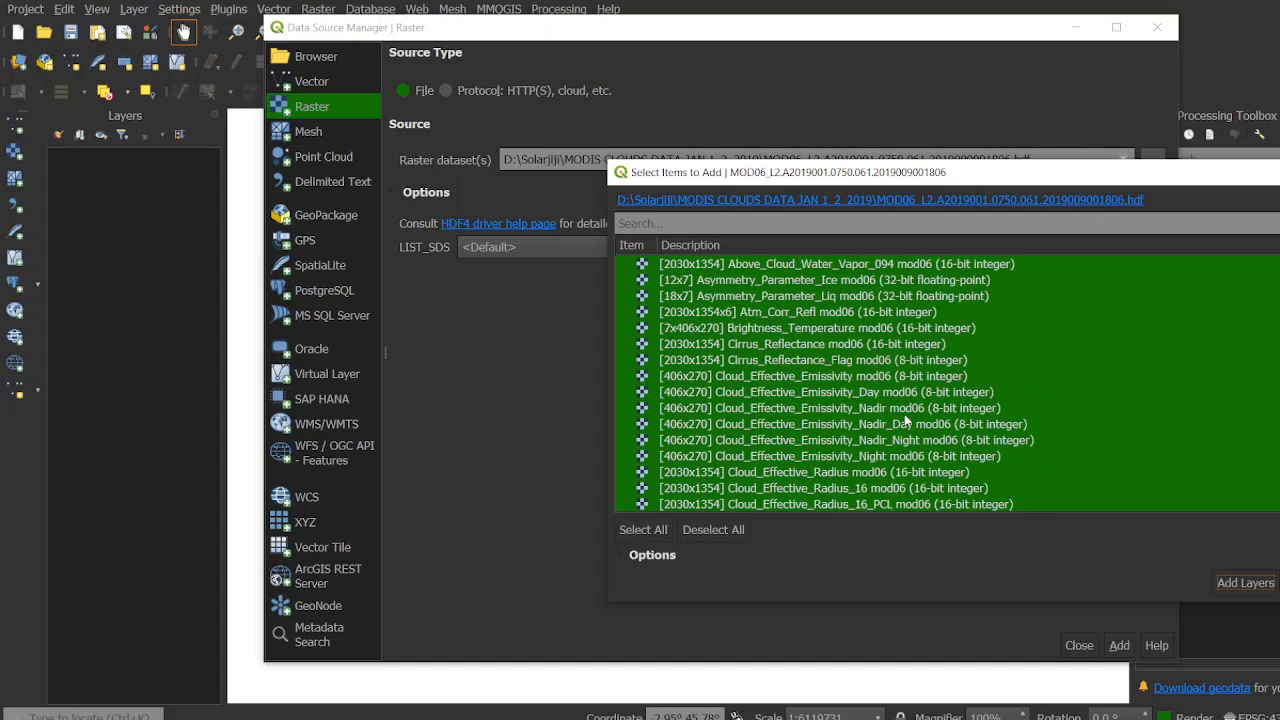
scroll(872, 395, "down", 15)
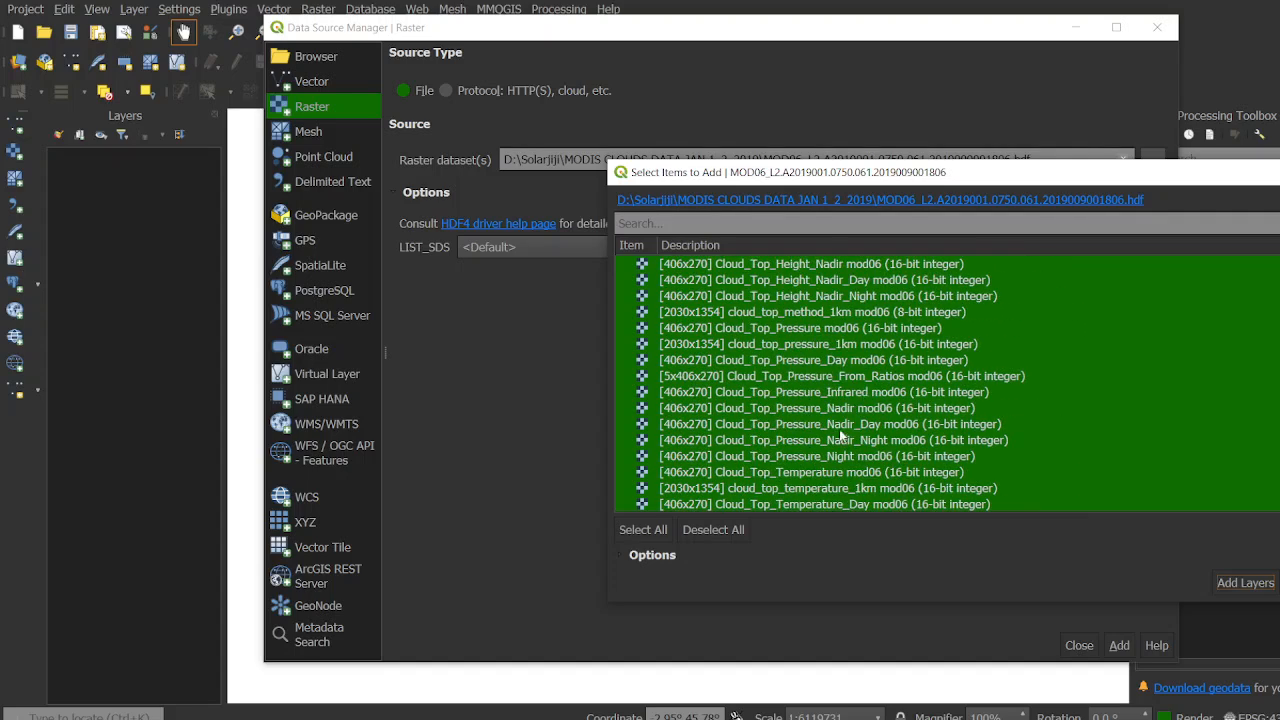
left_click(273, 3)
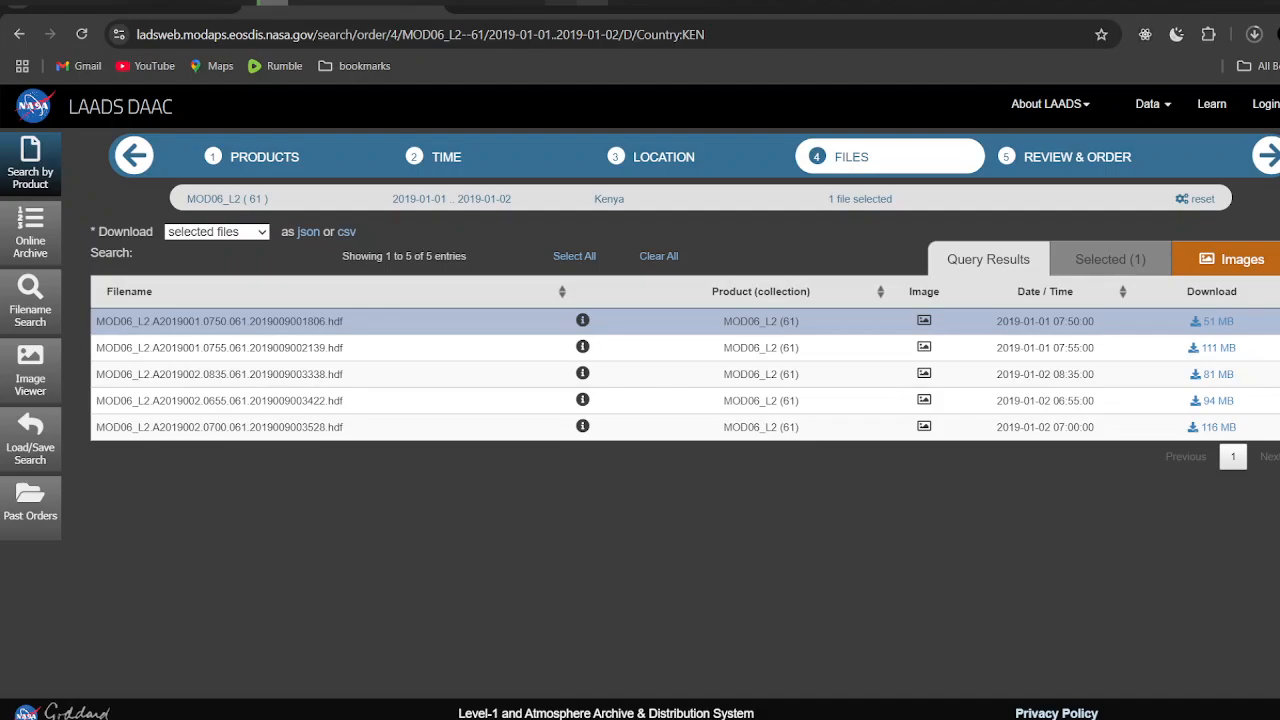
key("alt+Tab")
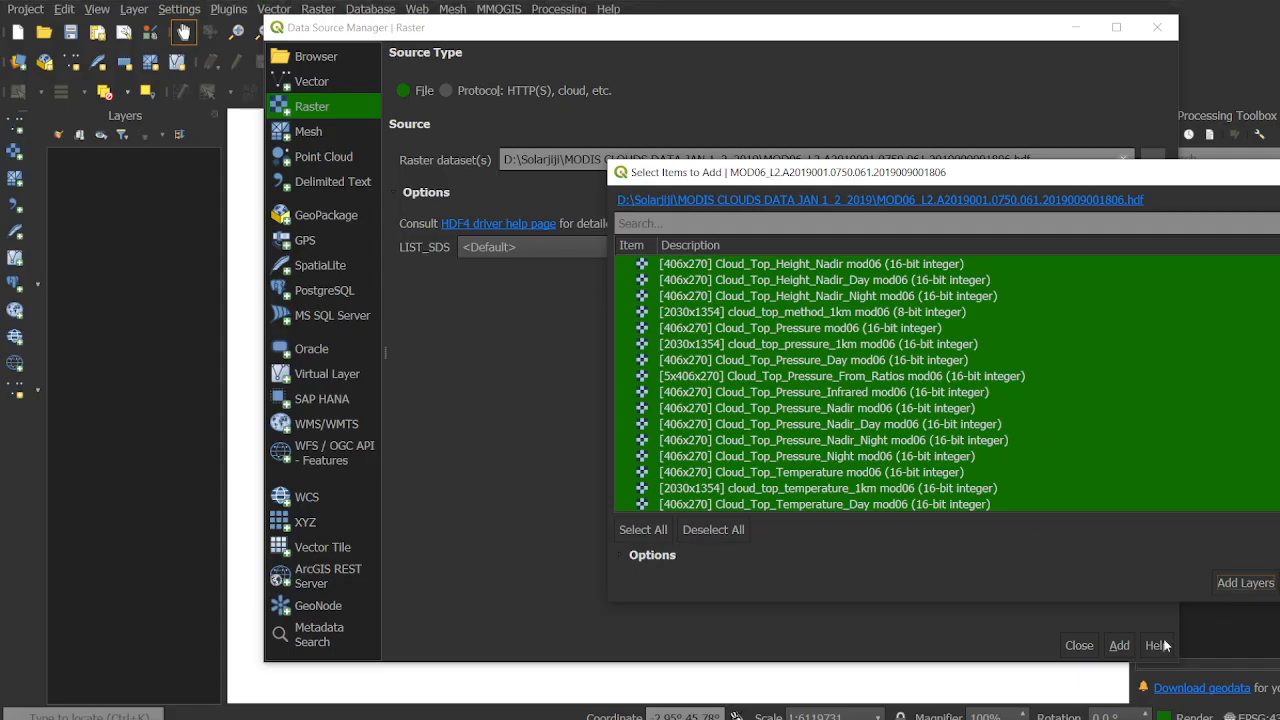
Add all the selected HDF sublayers to the QGIS project and close the Data Source Manager.
left_click(1237, 583)
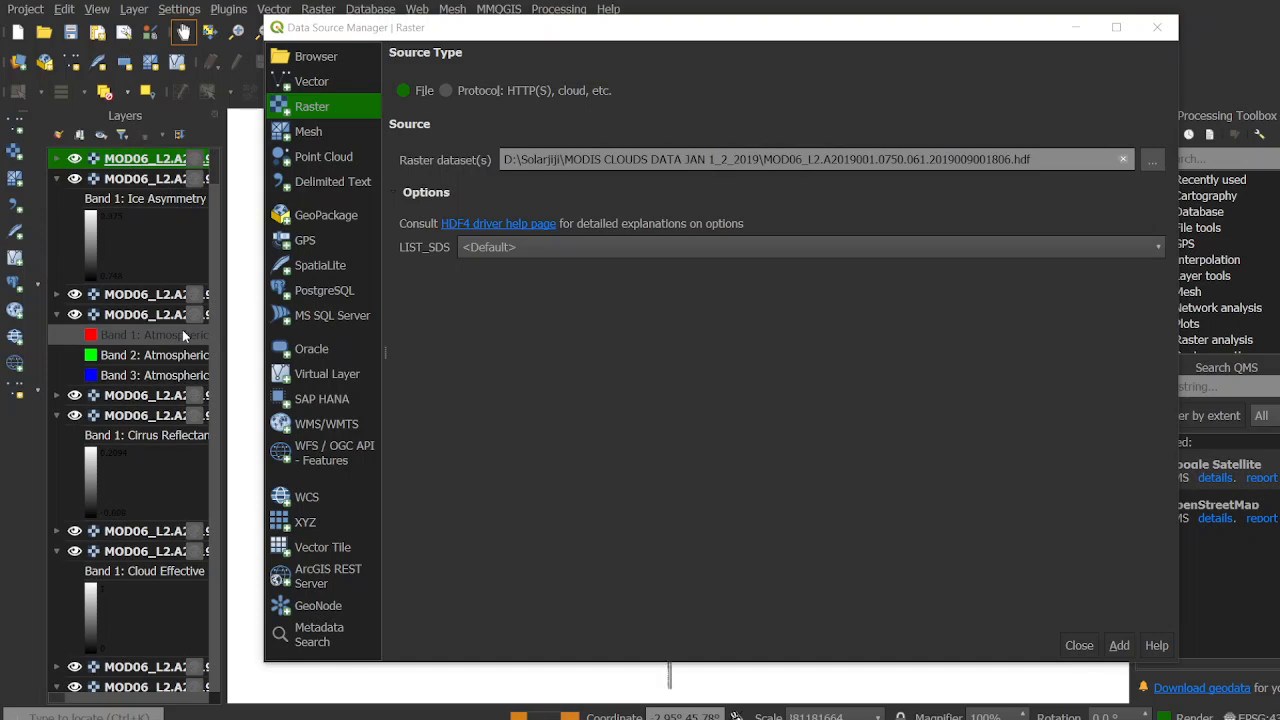
key("alt+Tab")
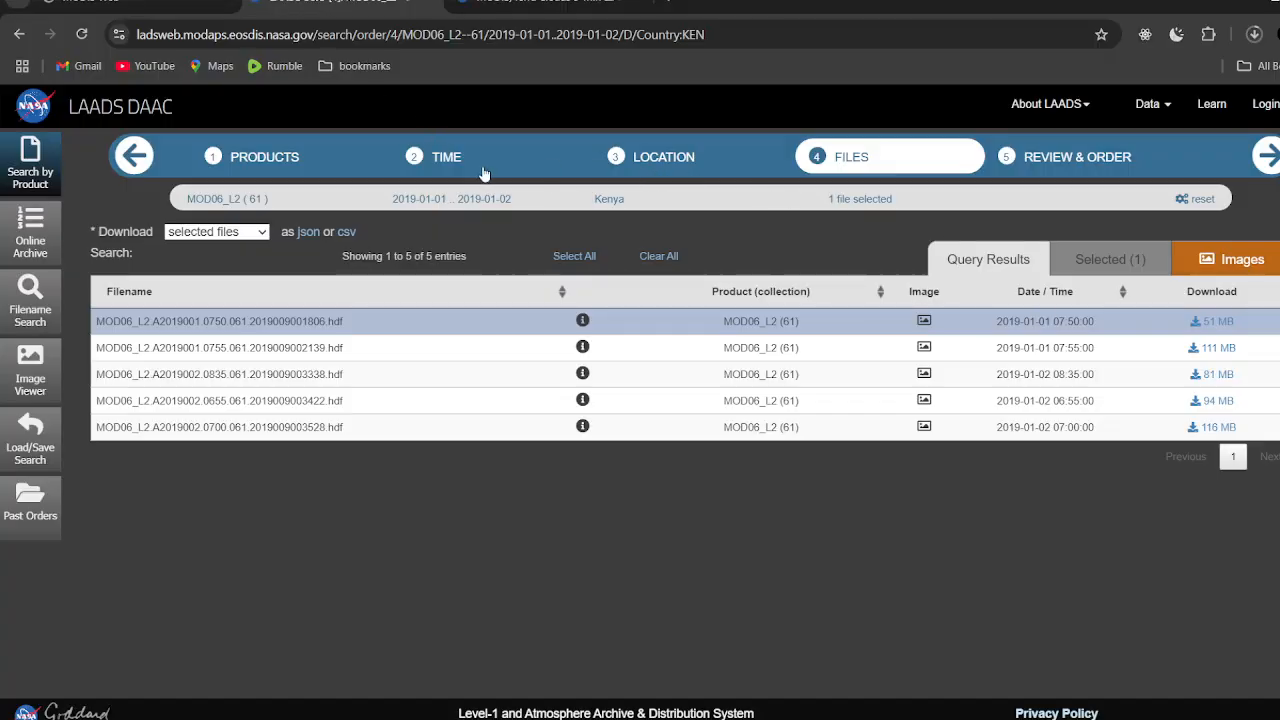
left_click(665, 155)
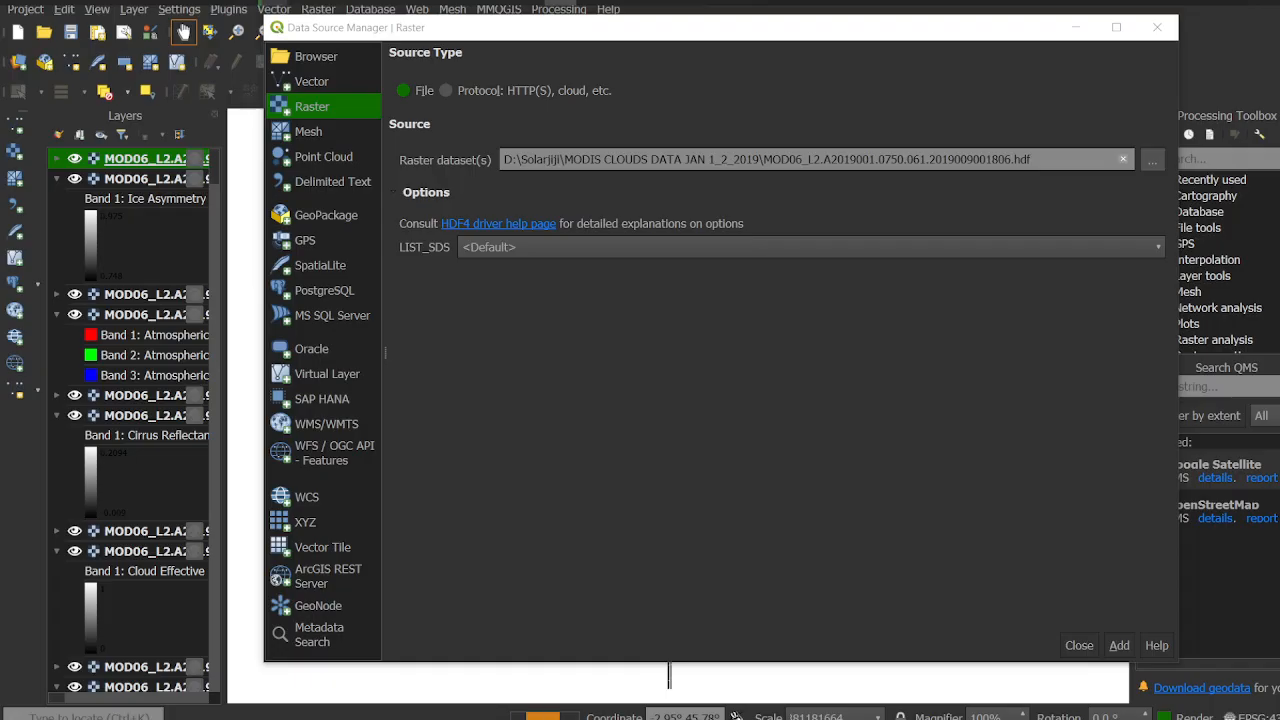
left_click(1079, 645)
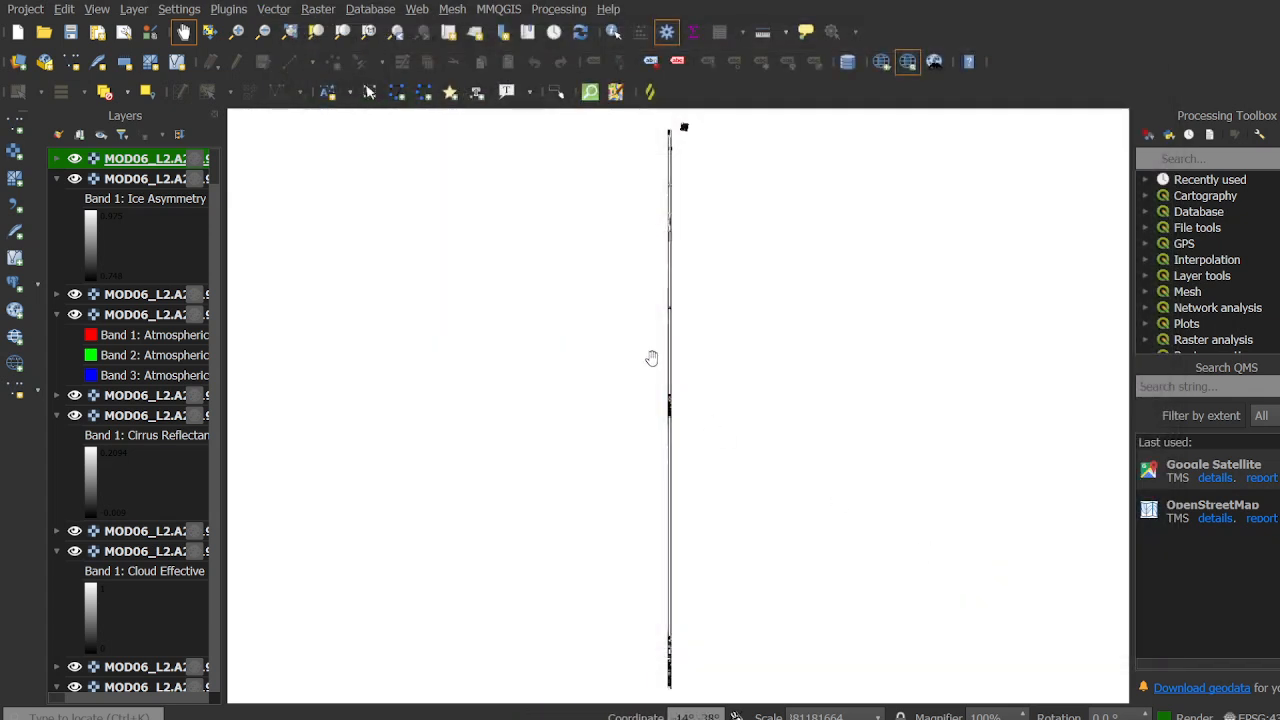
Examine the loaded MOD06_L2 cloud rasters on the map canvas and look through their bands in the layer list.
scroll(632, 321, "down", 3)
scroll(655, 294, "up", 3)
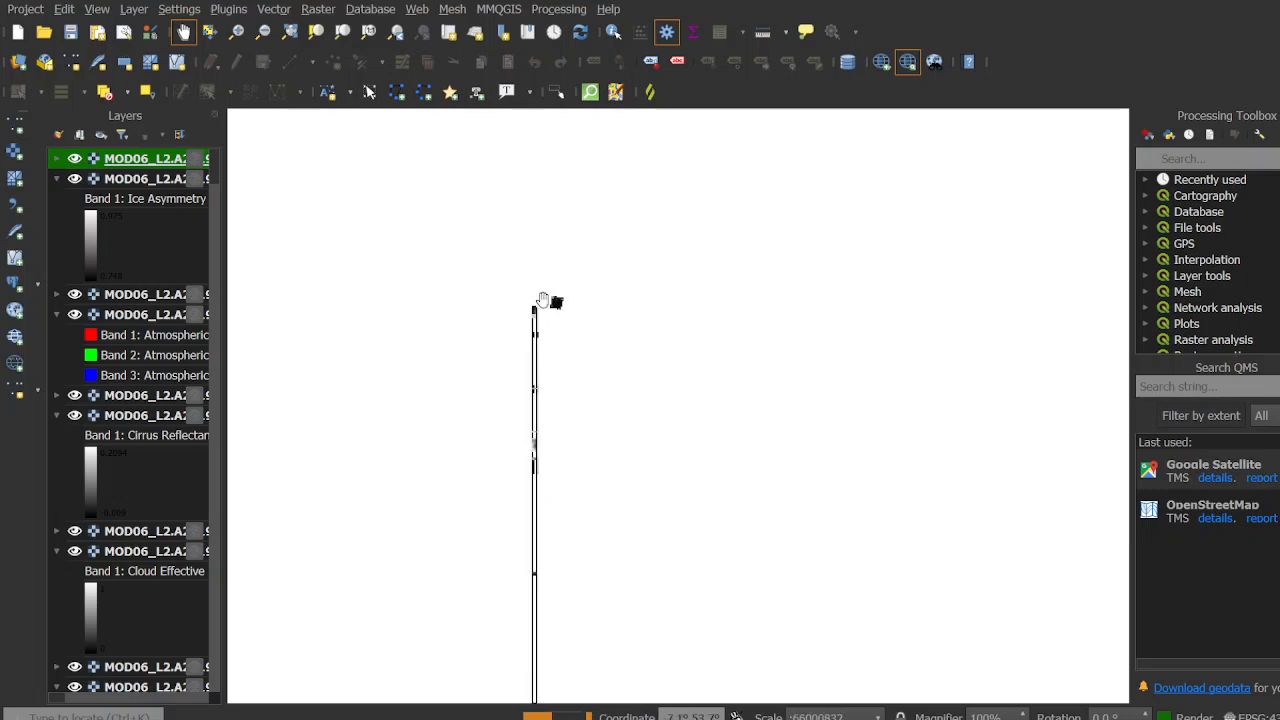
scroll(548, 301, "up", 3)
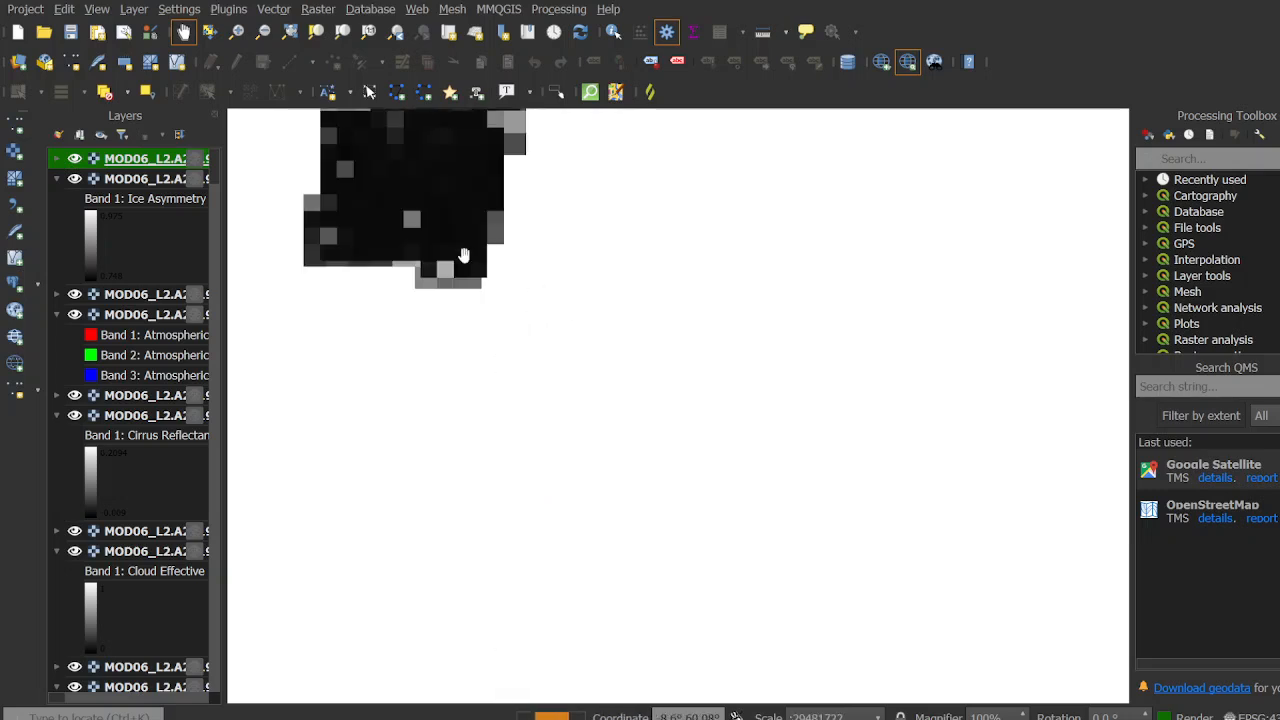
left_click_drag(470, 218, 657, 344)
left_click_drag(474, 278, 563, 314)
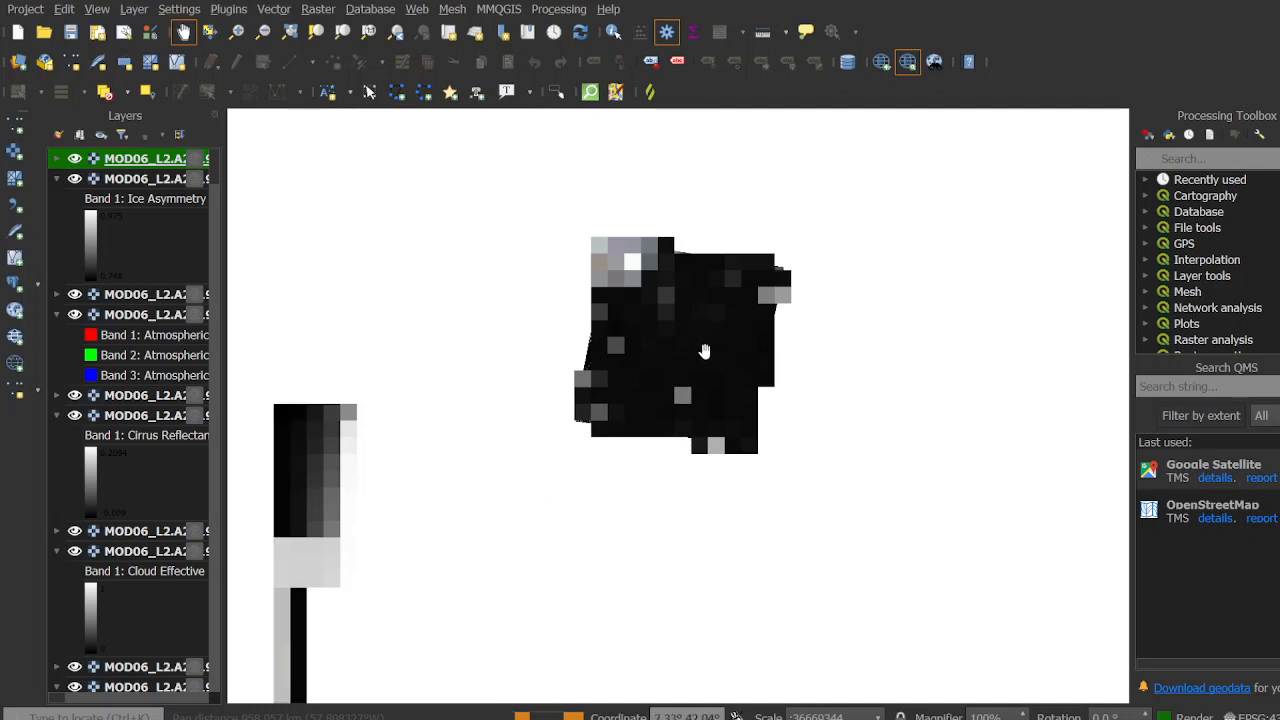
left_click_drag(758, 383, 707, 382)
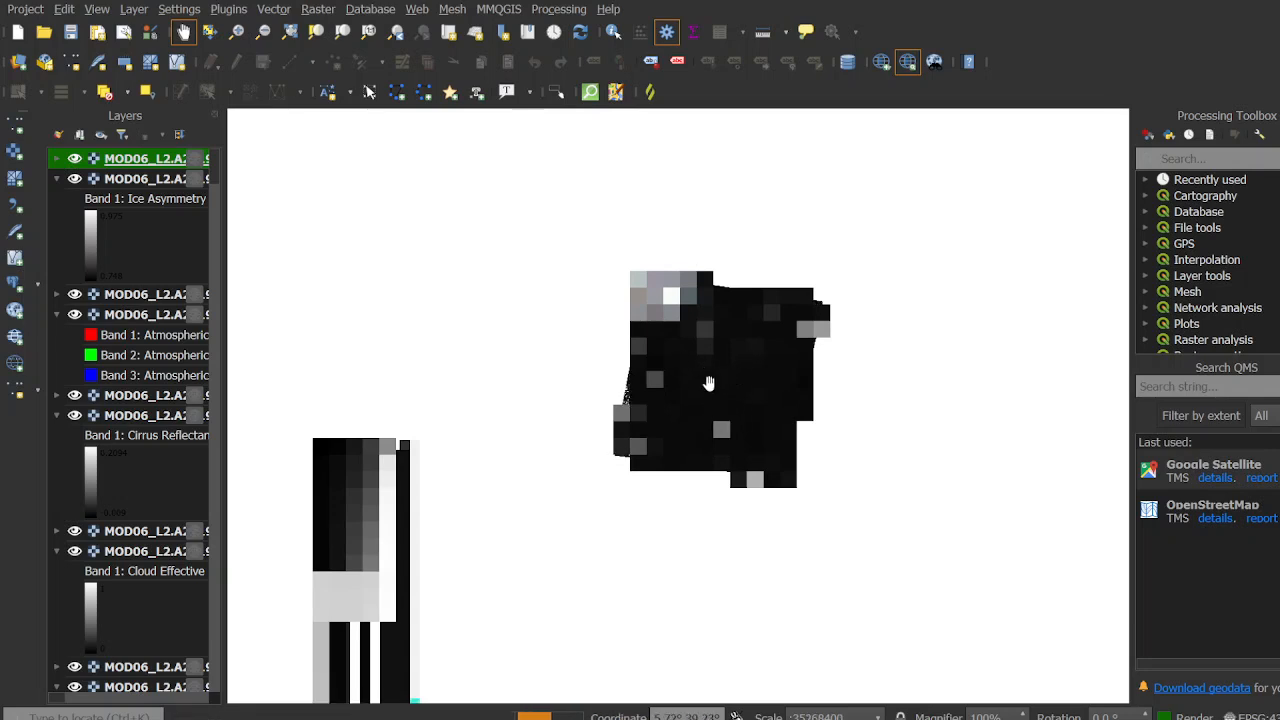
left_click_drag(697, 380, 703, 420)
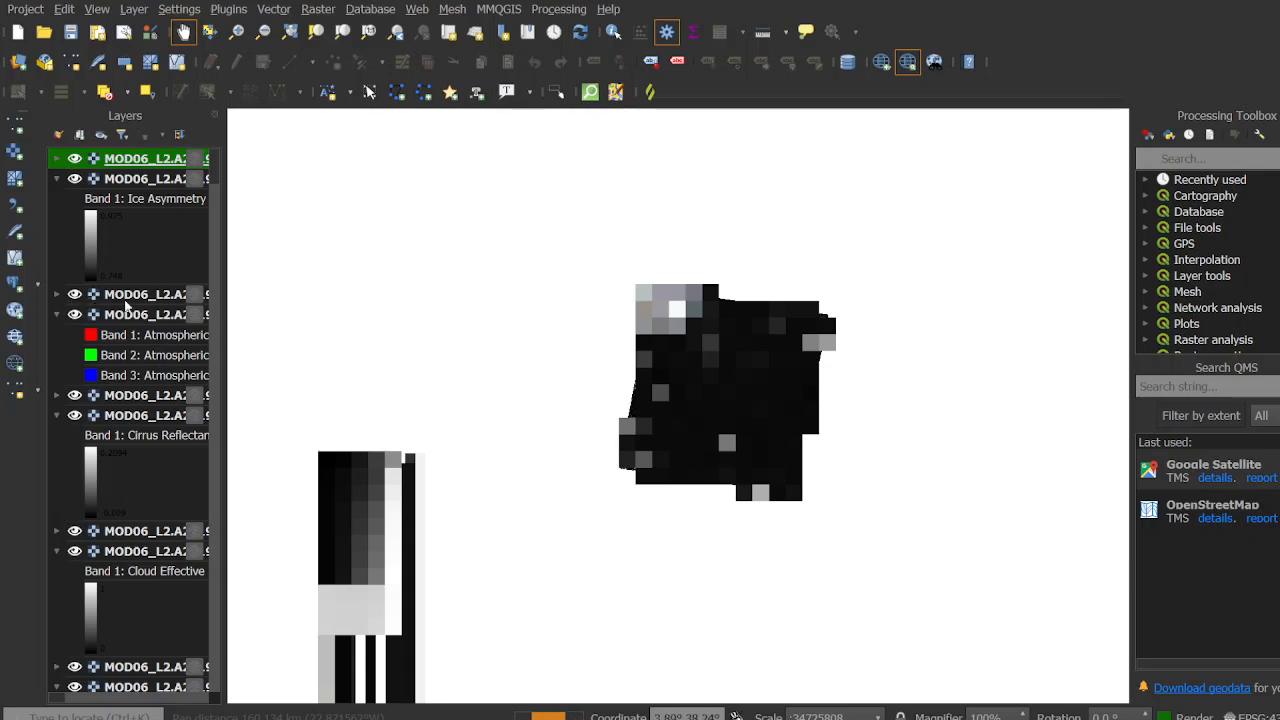
scroll(133, 316, "down", 8)
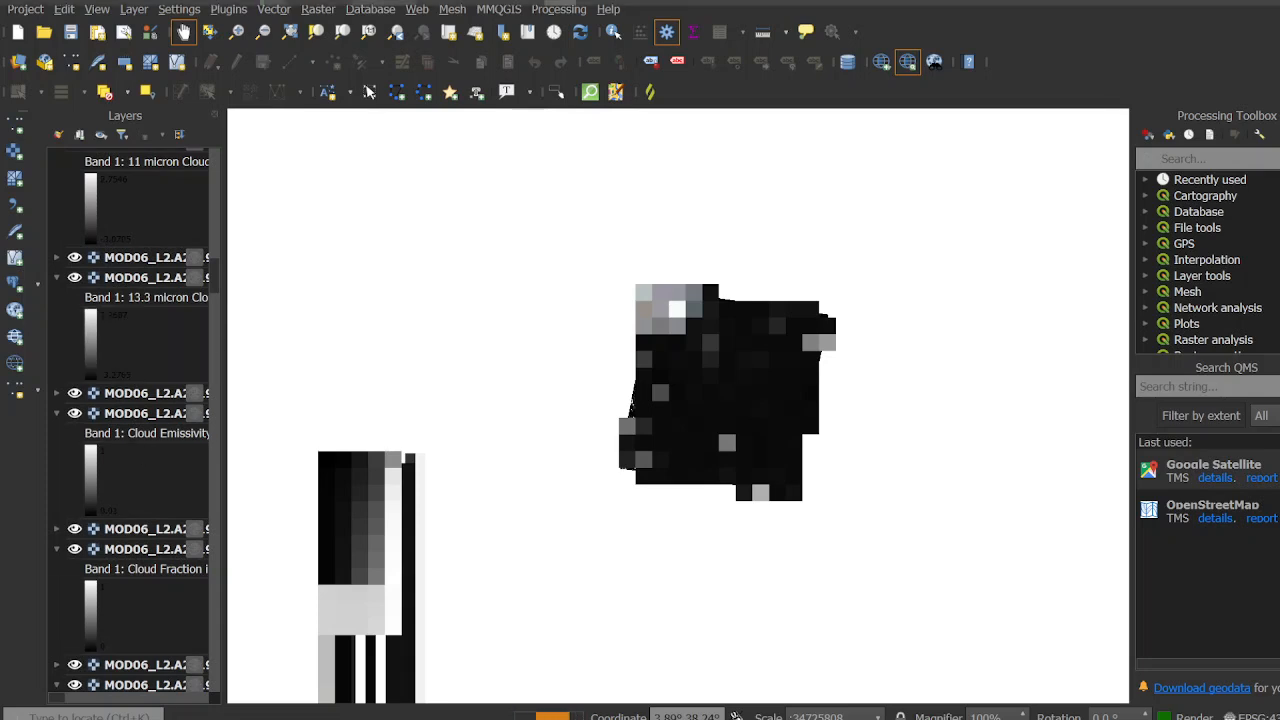
Switch to the LAADS DAAC search in the browser, check the Kenya area of interest and show its matching files.
mouse_move(275, 3)
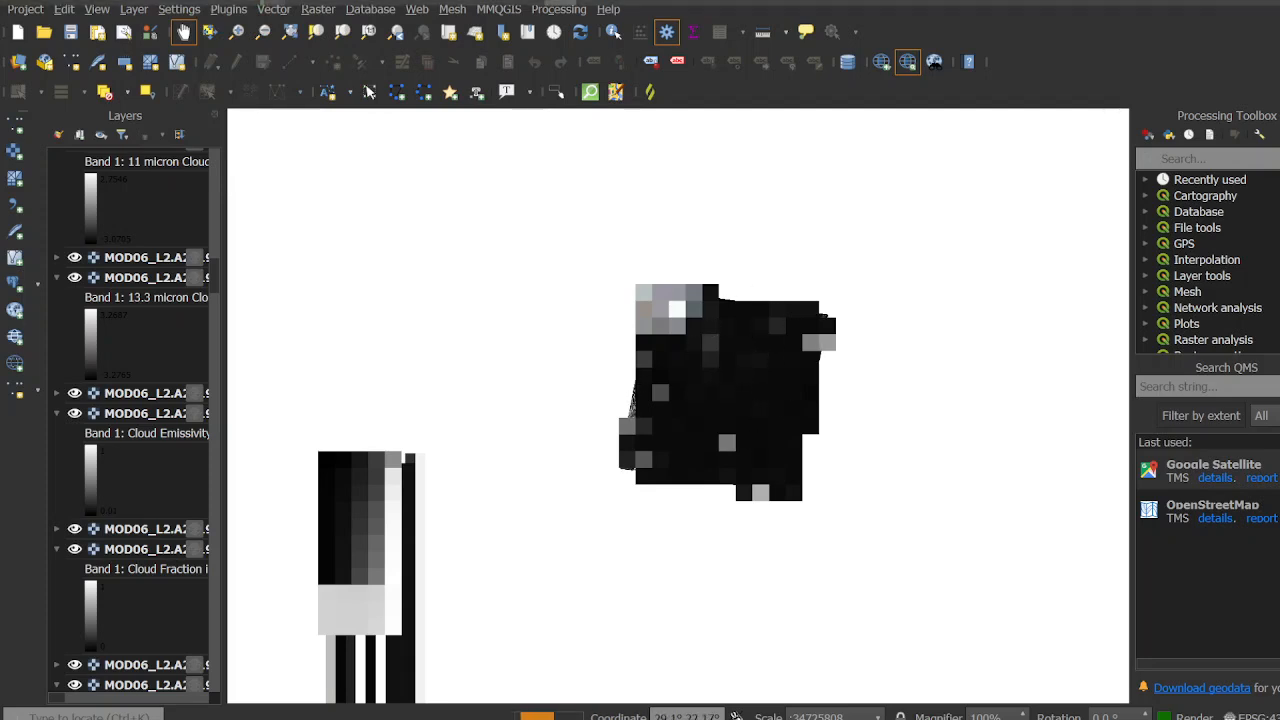
key("alt+Tab")
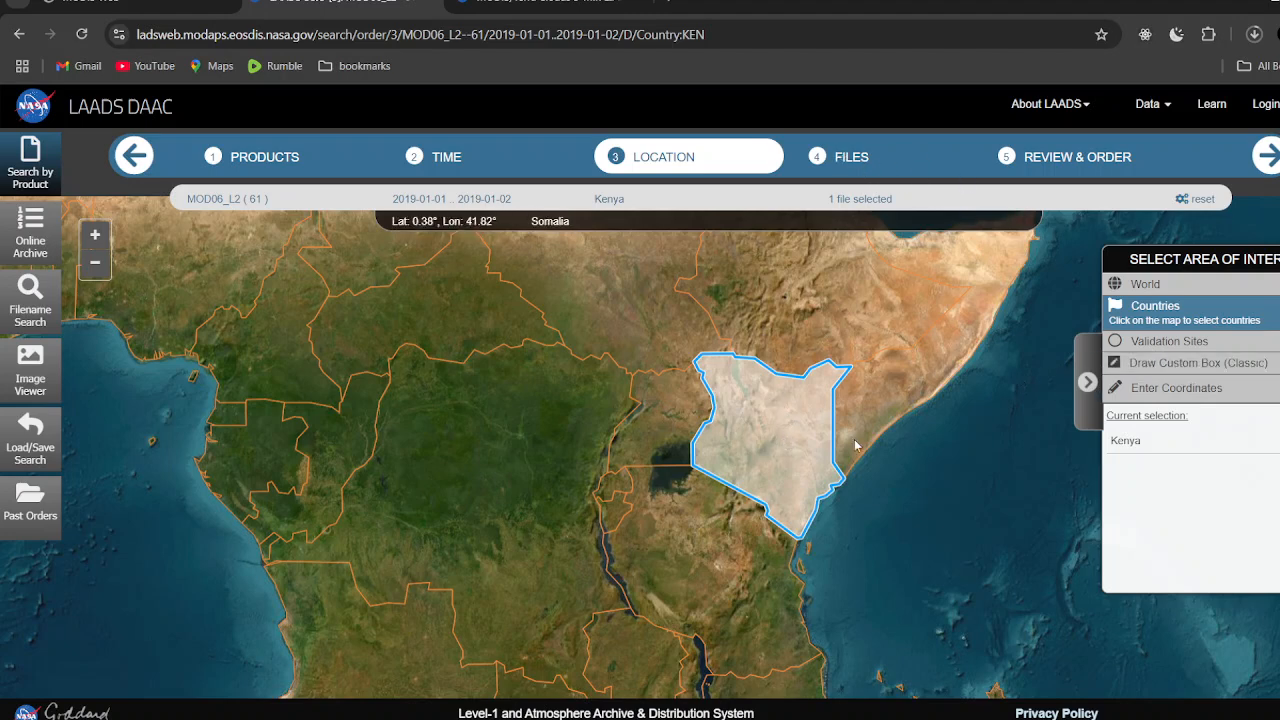
left_click(830, 158)
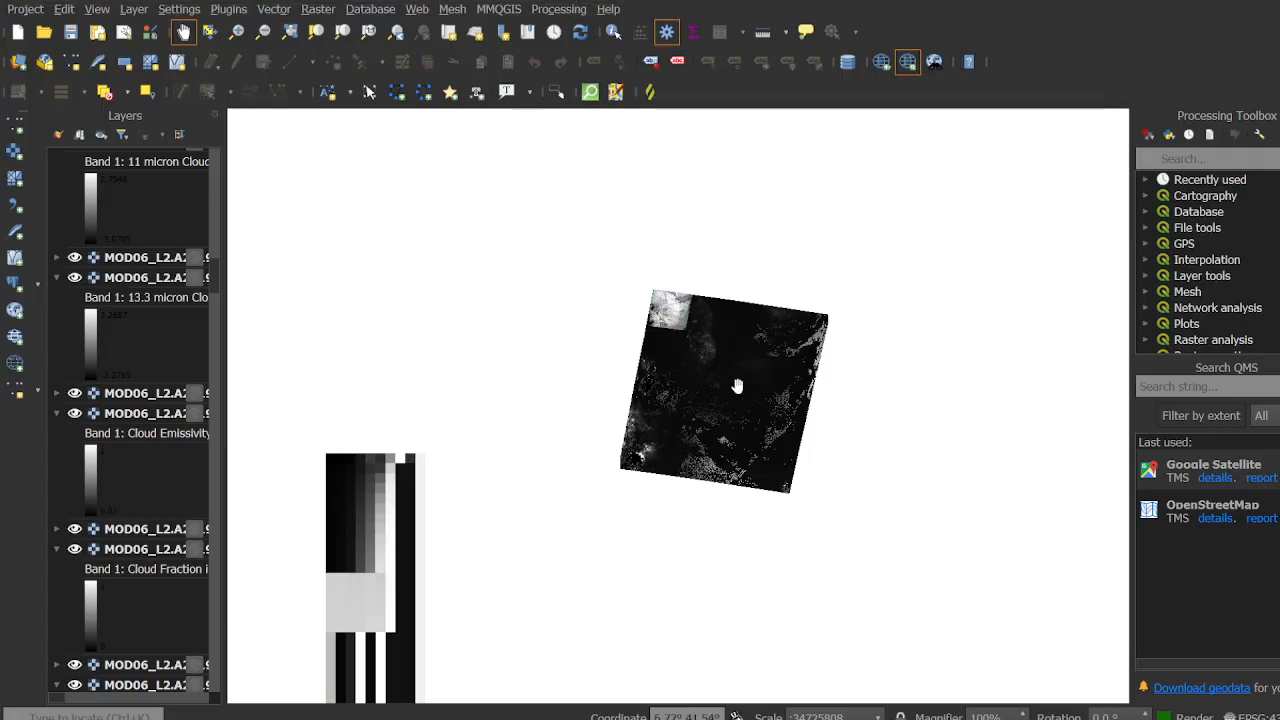
Switch back to QGIS and examine the granule's coverage over East Africa against the OpenStreetMap base map, including the layers' coordinate reference system status.
scroll(737, 386, "up", 1)
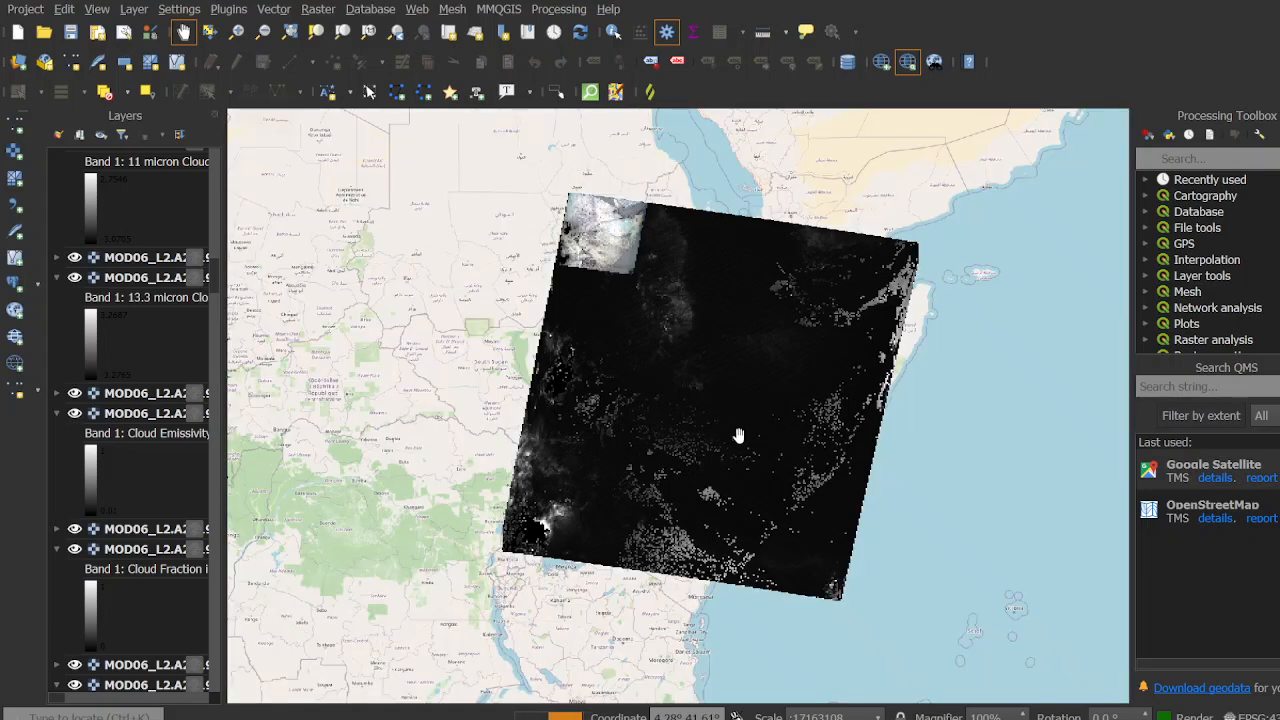
left_click_drag(631, 482, 738, 425)
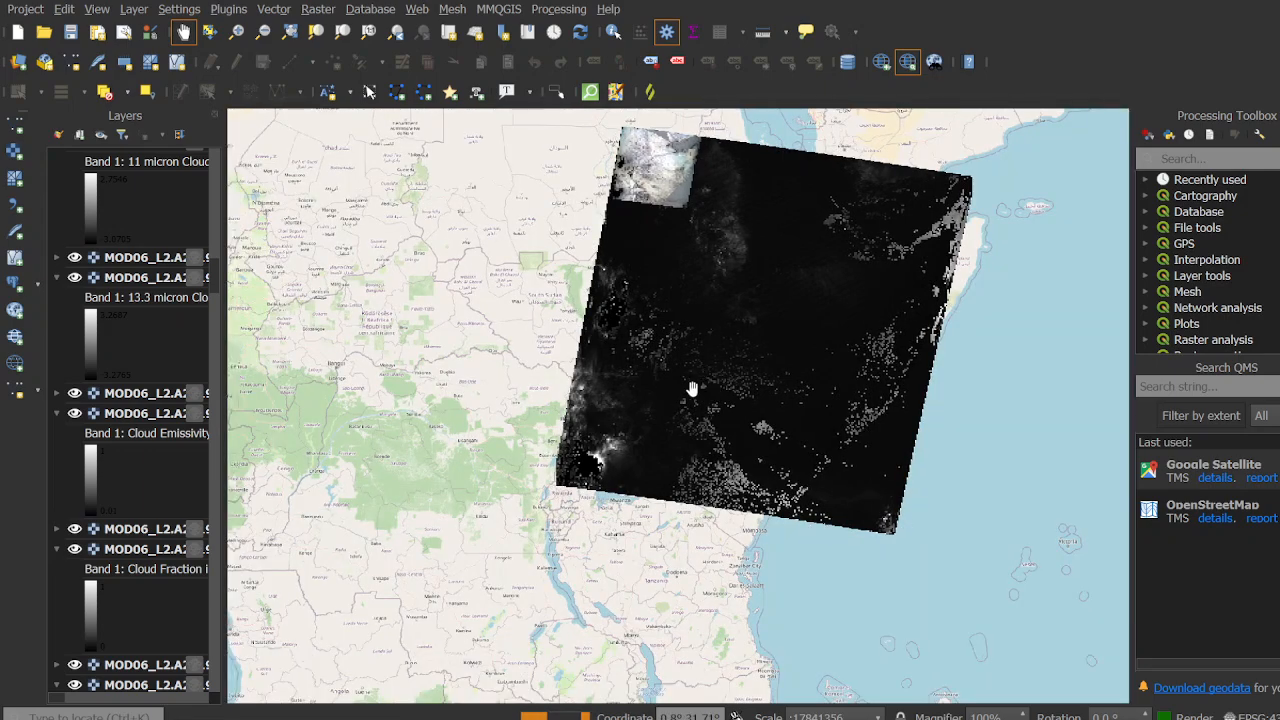
scroll(691, 389, "up", 1)
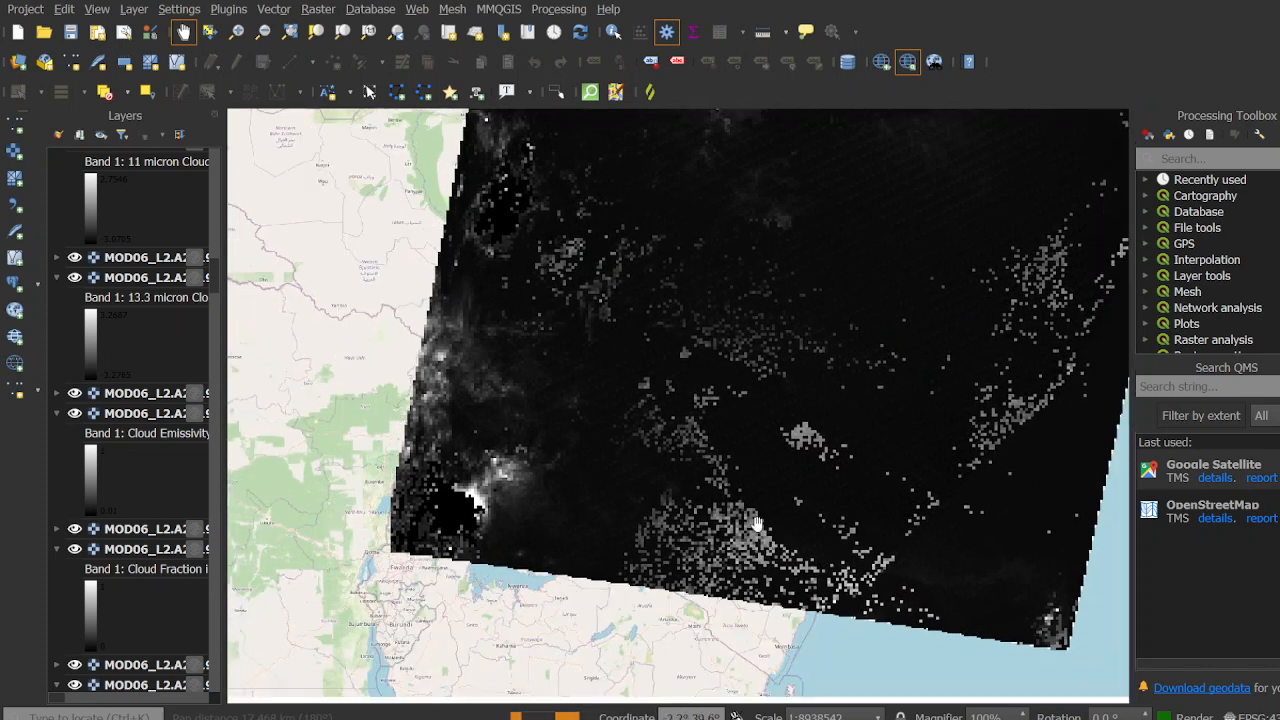
left_click_drag(710, 642, 688, 598)
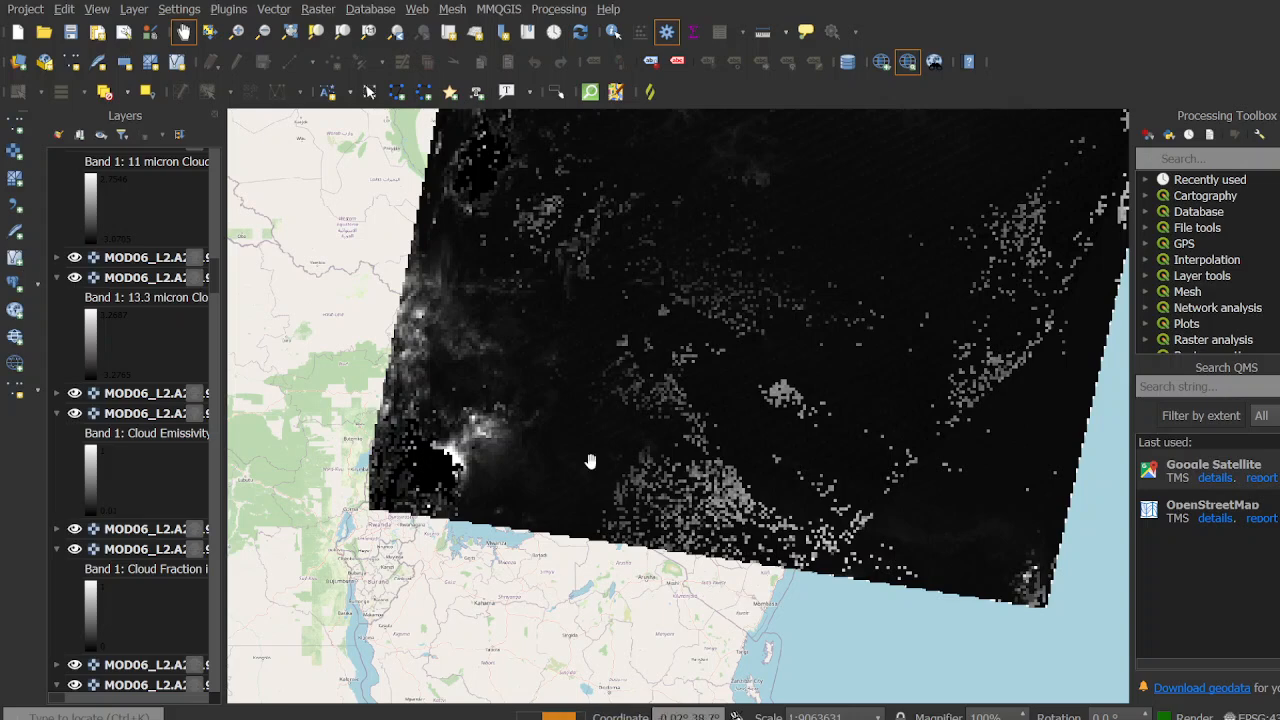
left_click_drag(728, 386, 713, 410)
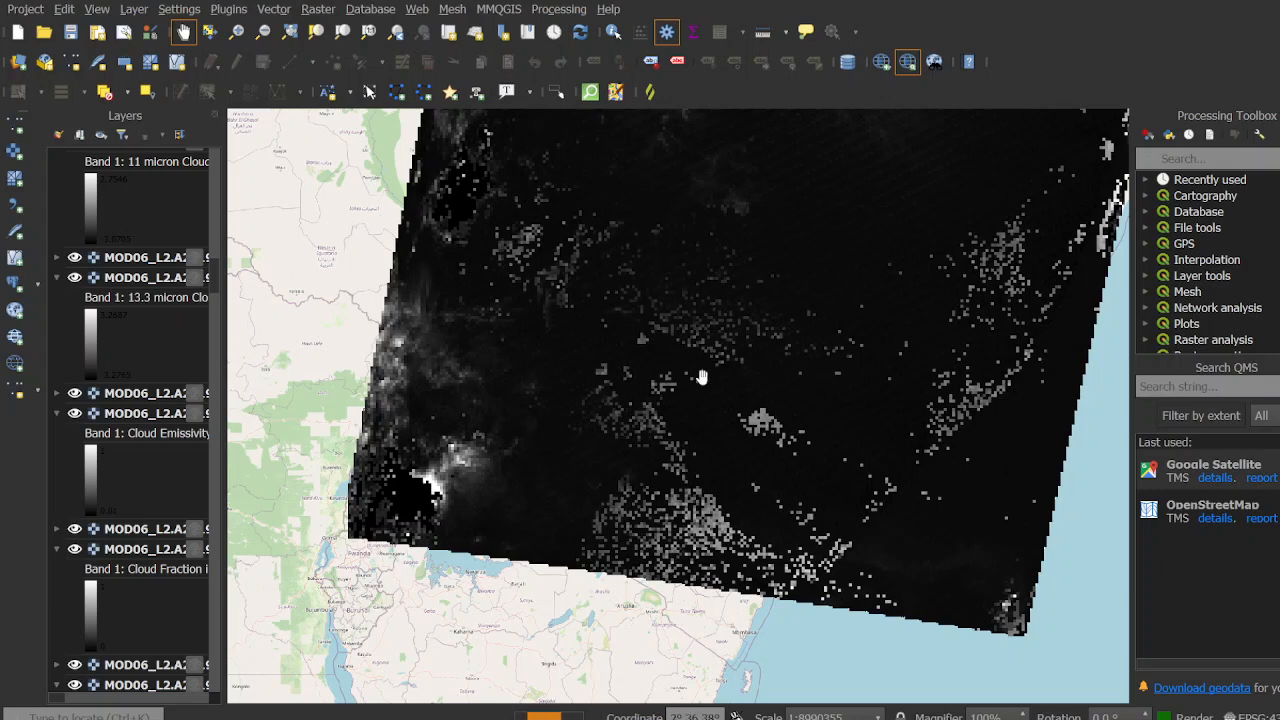
left_click_drag(681, 377, 474, 384)
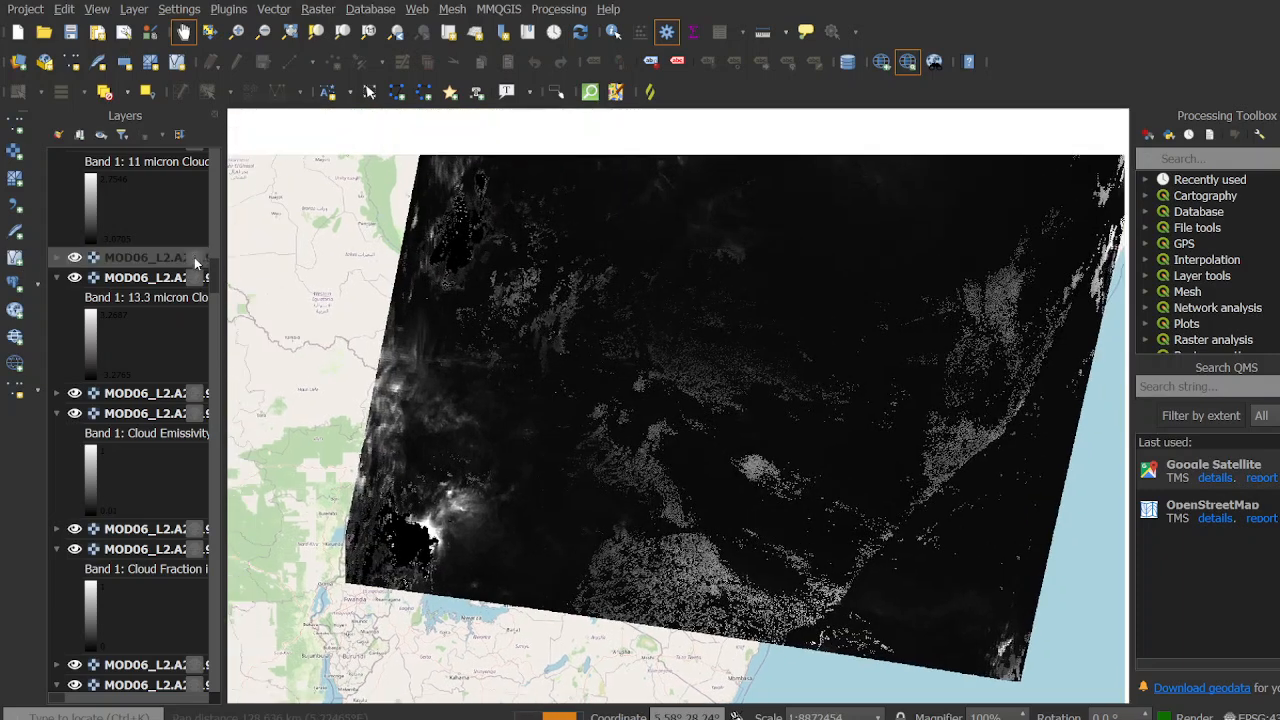
mouse_move(194, 257)
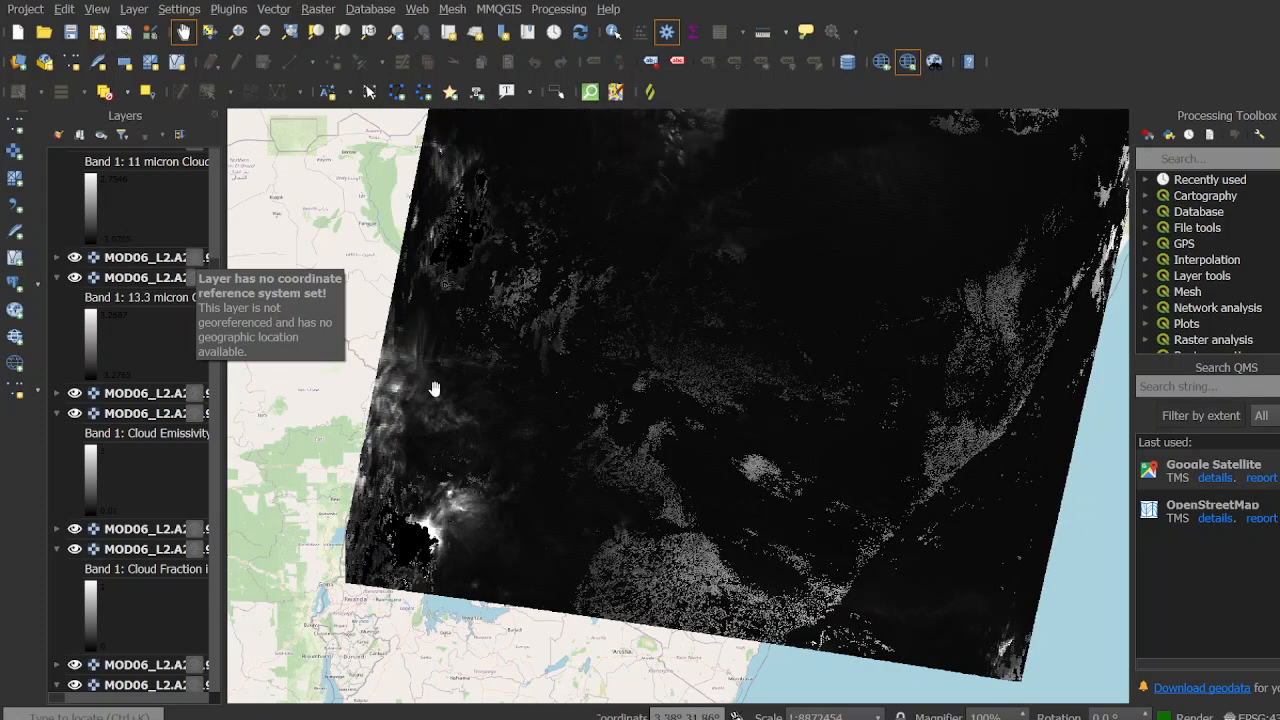
left_click_drag(503, 366, 517, 373)
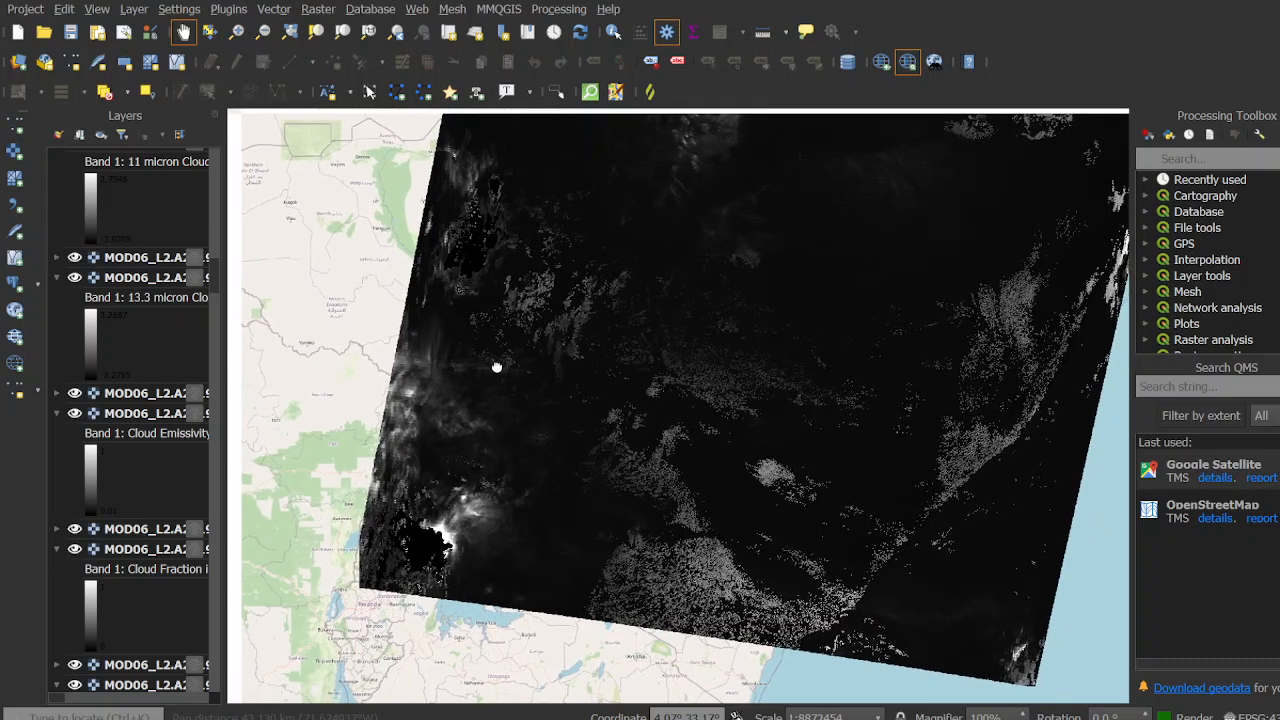